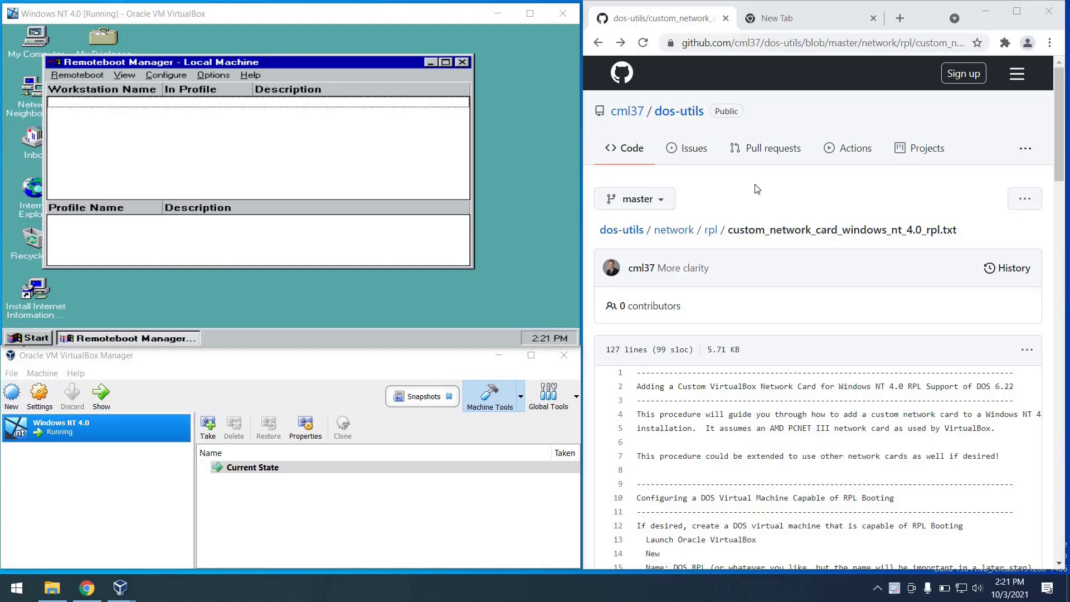
# - Bring up the custom_network_card_windows_nt_4.0_rpl.txt guide in cml37/dos-utils and open its file options menu
pyautogui.click(807, 191)
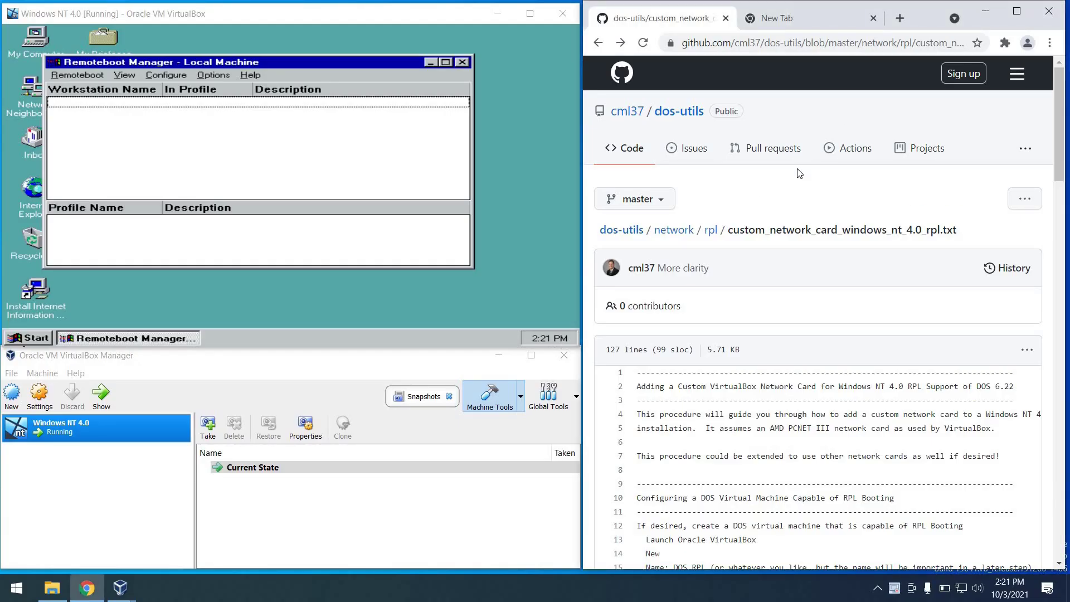
pyautogui.tripleClick(870, 230)
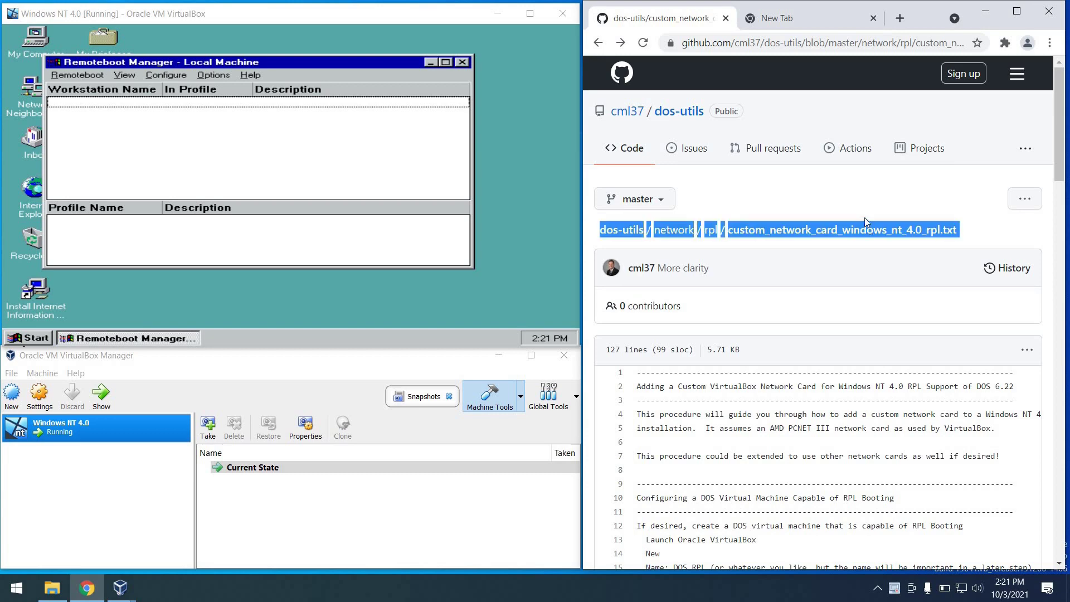
pyautogui.click(866, 265)
pyautogui.scroll(-3, 866, 266)
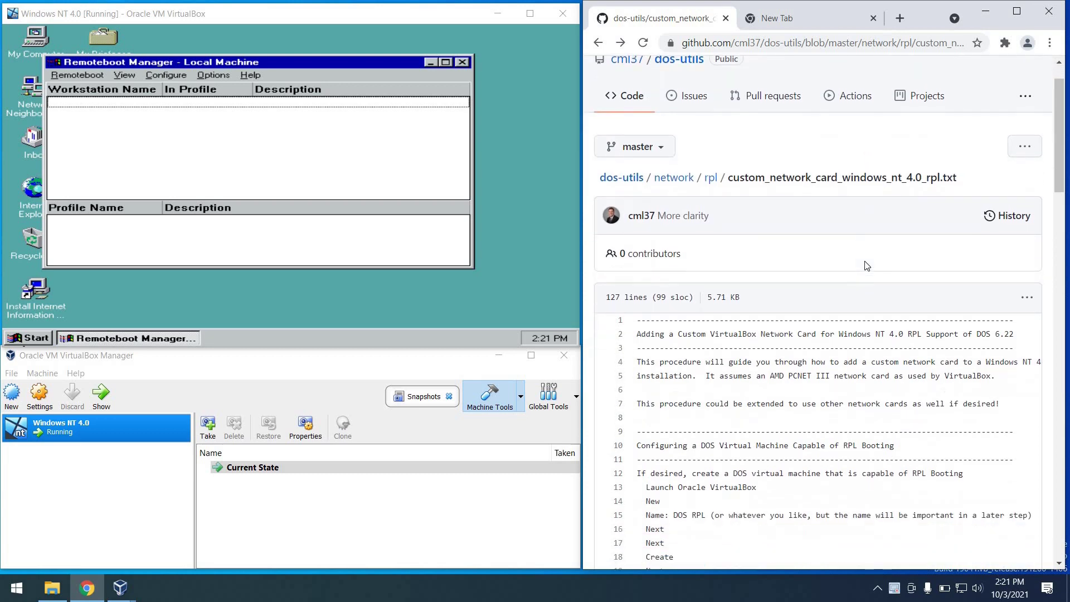
pyautogui.click(1027, 174)
# - Show the guide as raw text and read its introduction and the note about other network cards
pyautogui.click(983, 223)
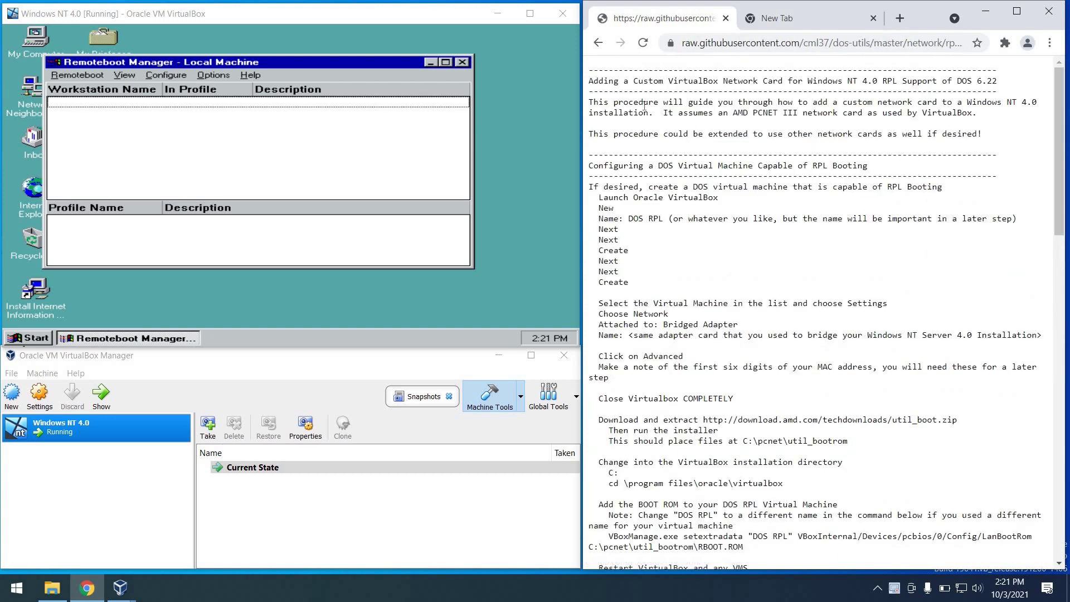
pyautogui.moveTo(587, 105); pyautogui.dragTo(602, 127)
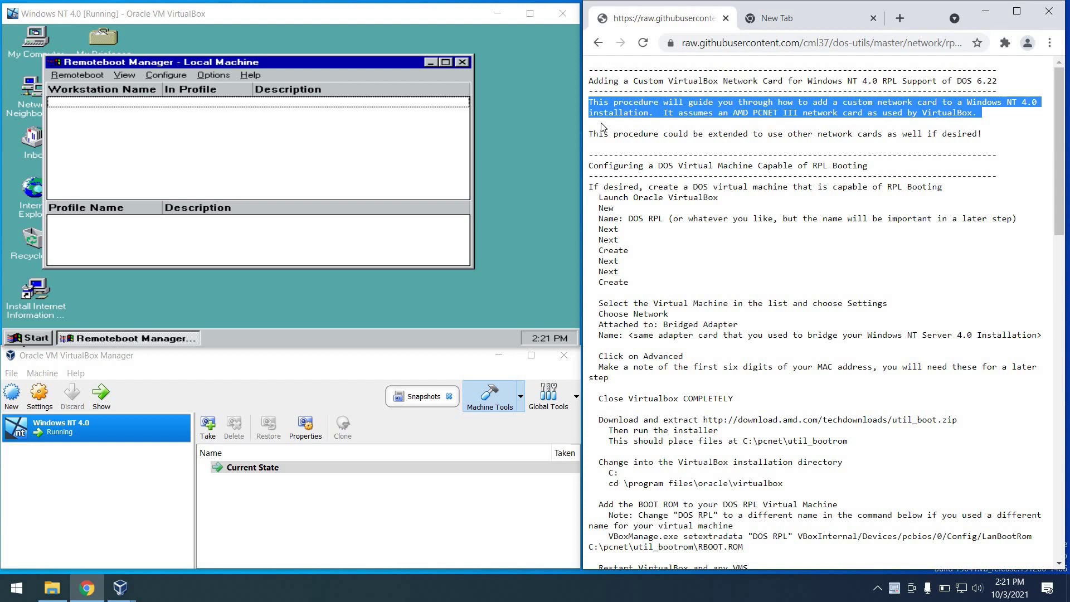
pyautogui.moveTo(589, 134); pyautogui.dragTo(608, 153)
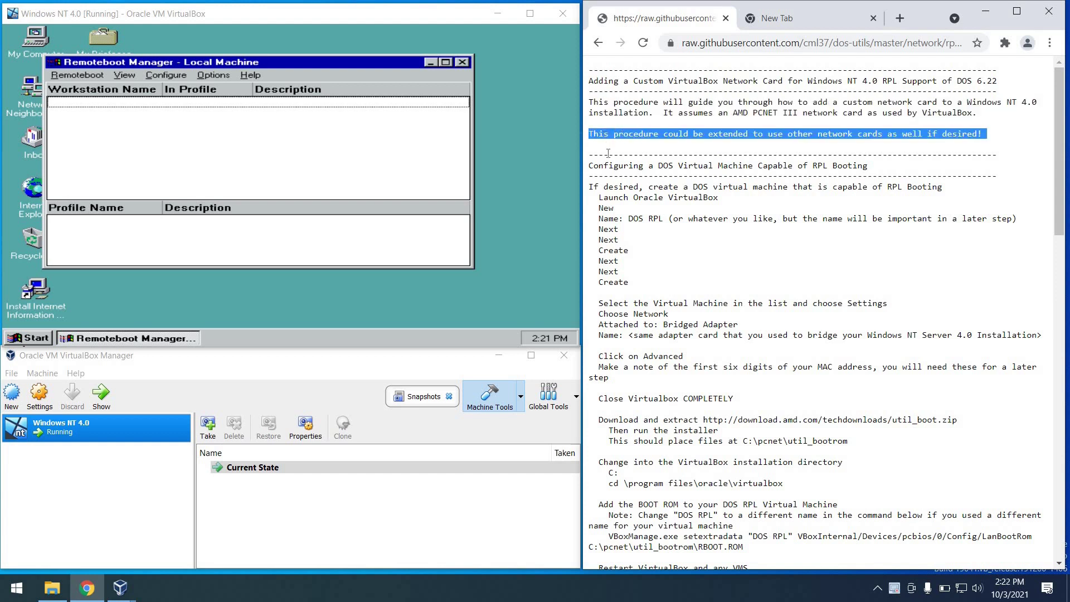
pyautogui.click(608, 153)
# - Scroll to the DOS virtual machine creation steps and begin a new VM in VirtualBox
pyautogui.scroll(-1, 607, 151)
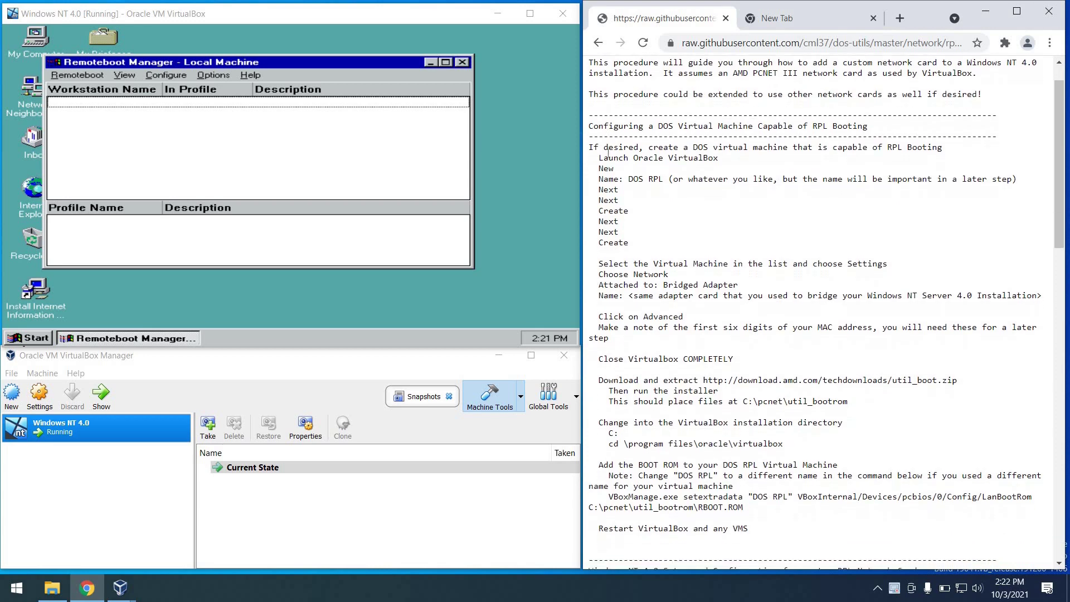
pyautogui.scroll(-1, 607, 151)
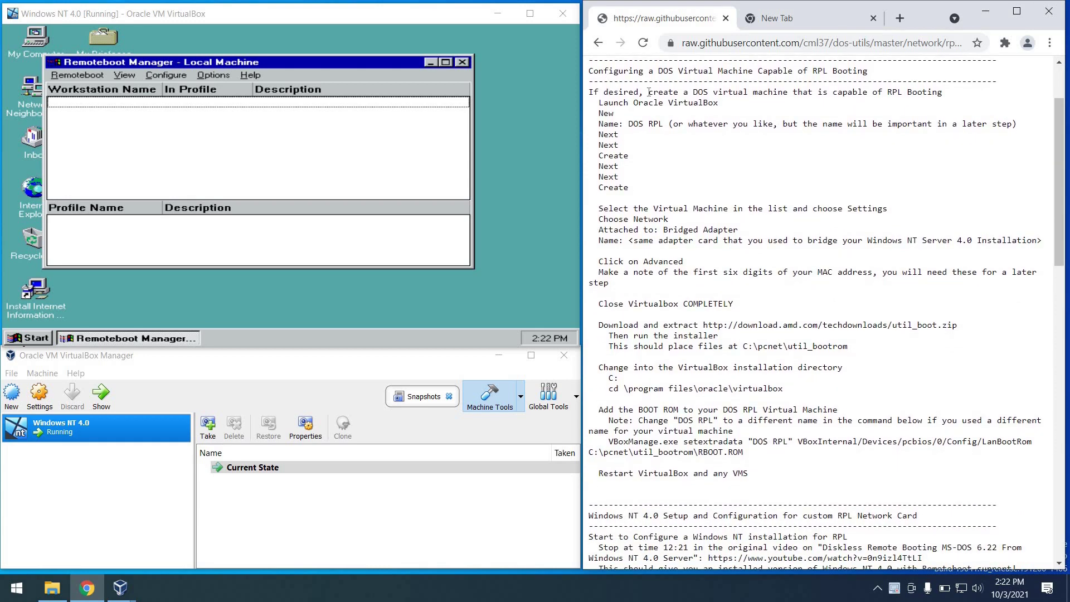
pyautogui.tripleClick(650, 92)
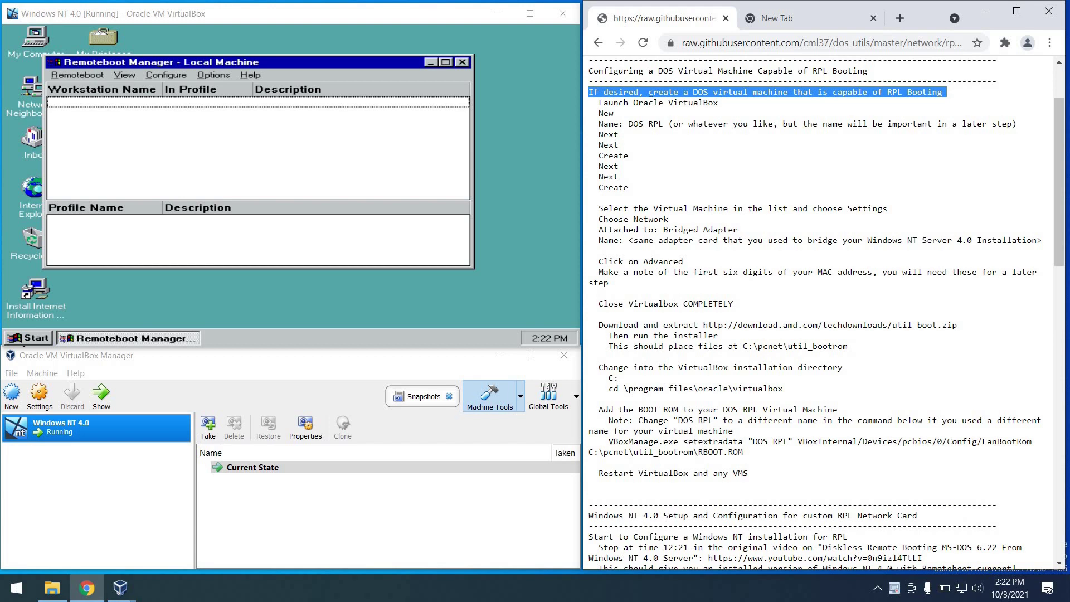
pyautogui.tripleClick(650, 103)
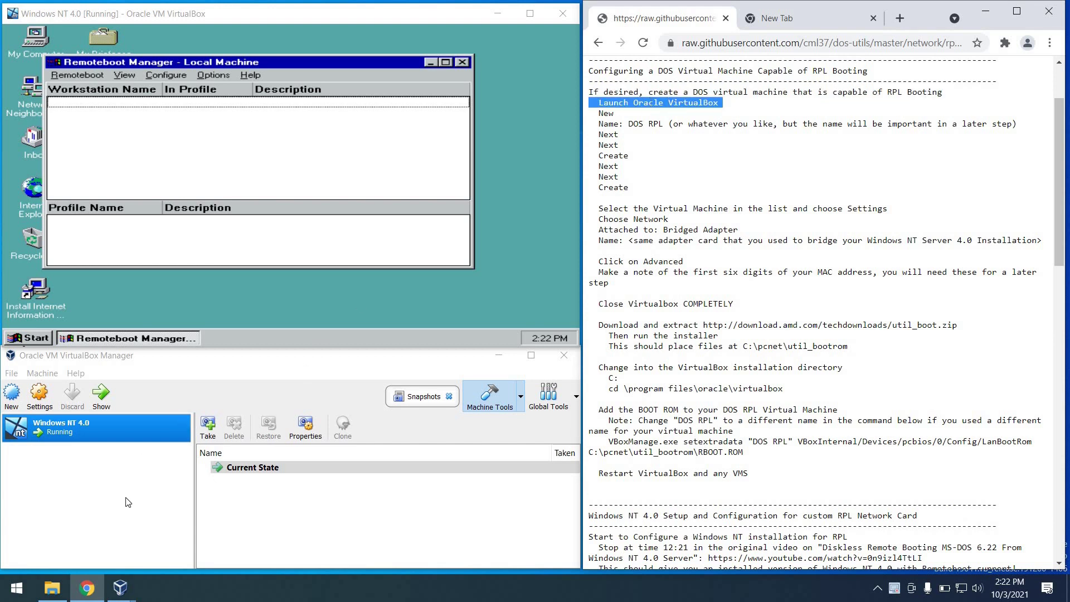
pyautogui.click(107, 456)
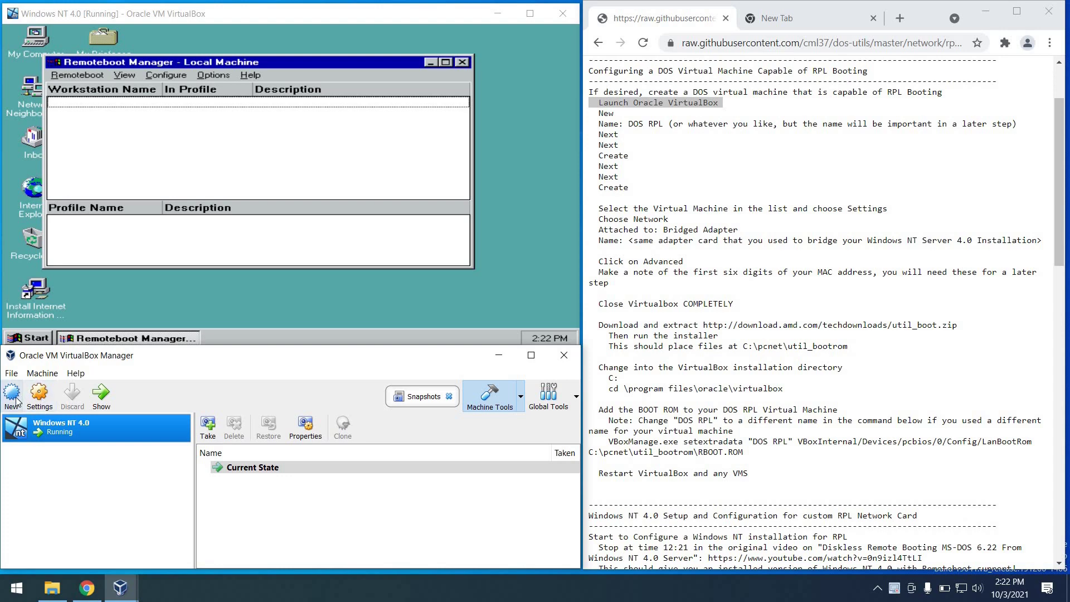
pyautogui.click(34, 392)
# - Create the 'DOS RPL' machine with 32 MB memory and a 500 MB VDI disk
pyautogui.write('DOS RPL')
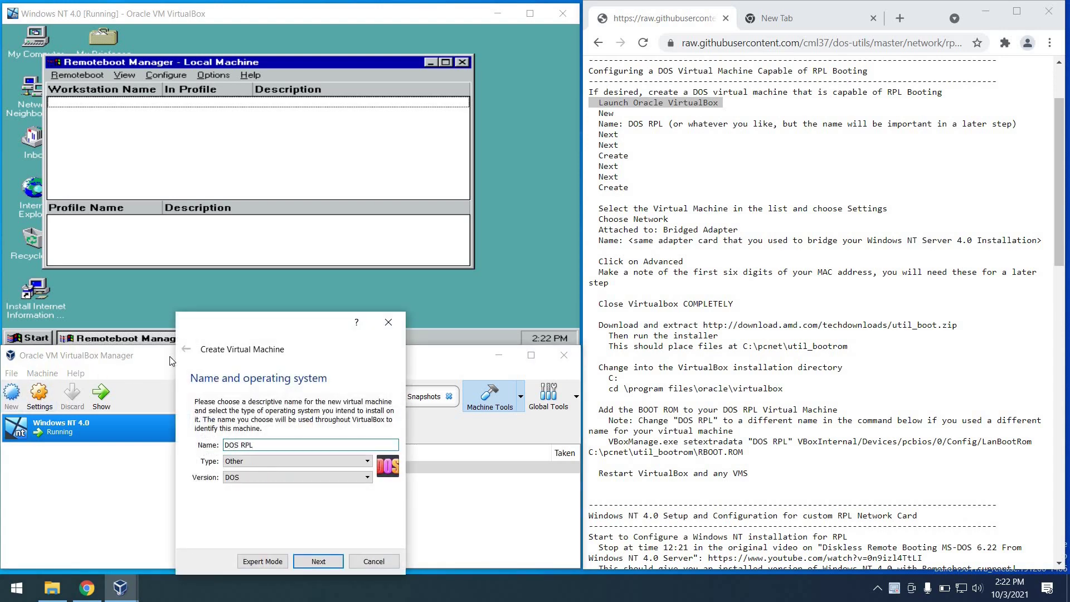
pyautogui.press('Return')
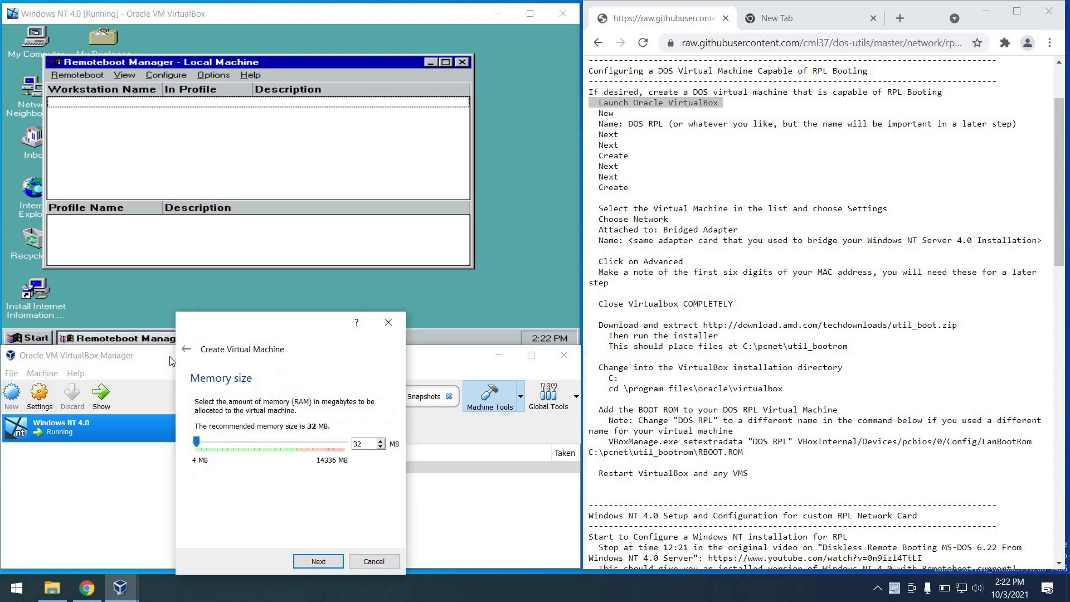
pyautogui.press('Return')
pyautogui.press('Return')
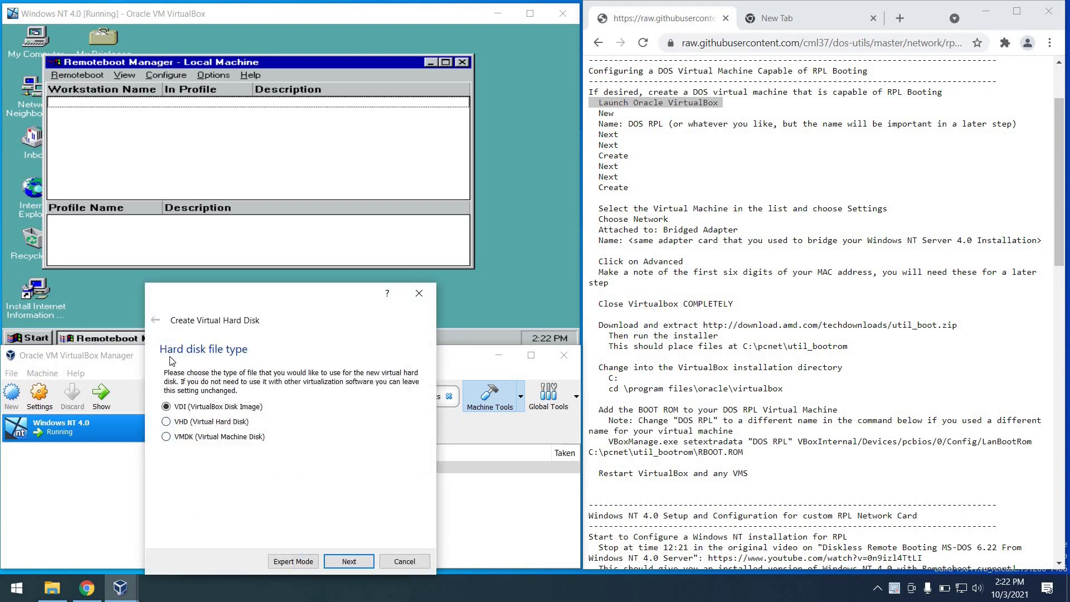
pyautogui.press('Return')
pyautogui.press('Return')
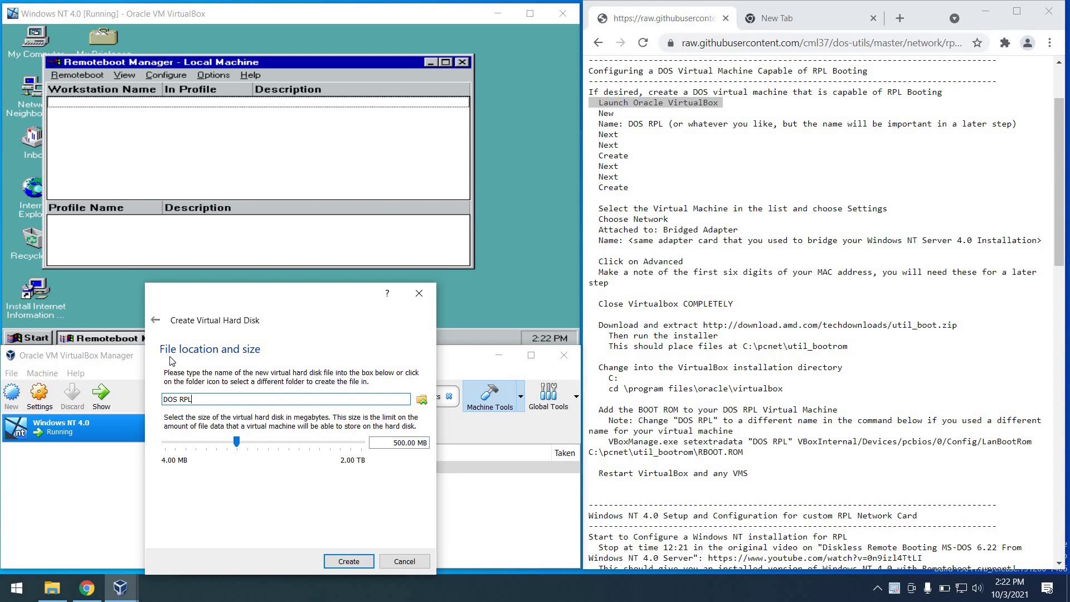
pyautogui.press('Return')
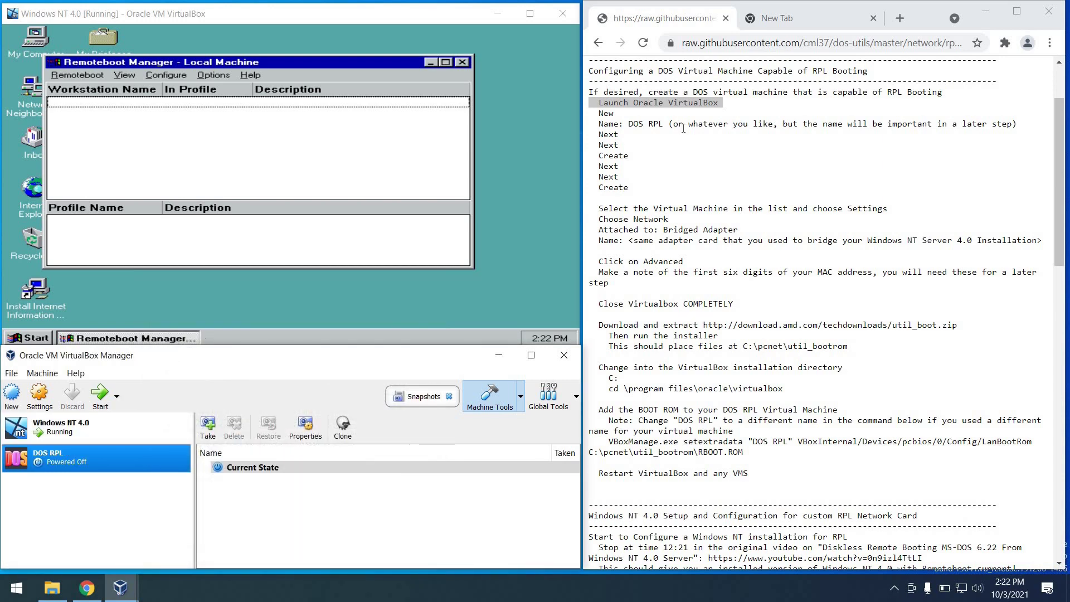
# - Set DOS RPL's Adapter 1 to Bridged Adapter in its Network settings
pyautogui.click(685, 170)
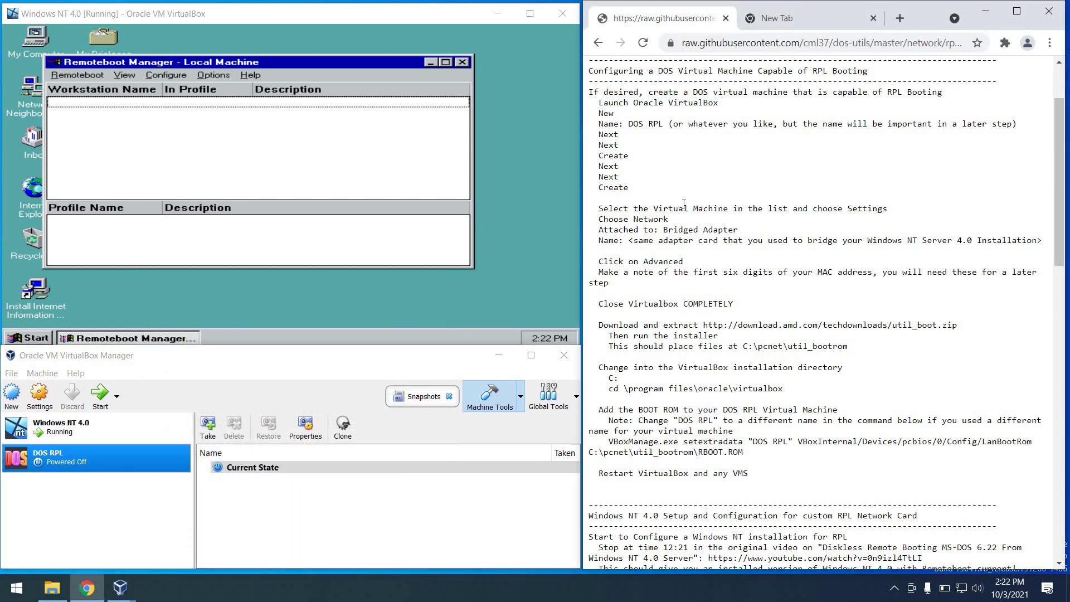
pyautogui.tripleClick(684, 208)
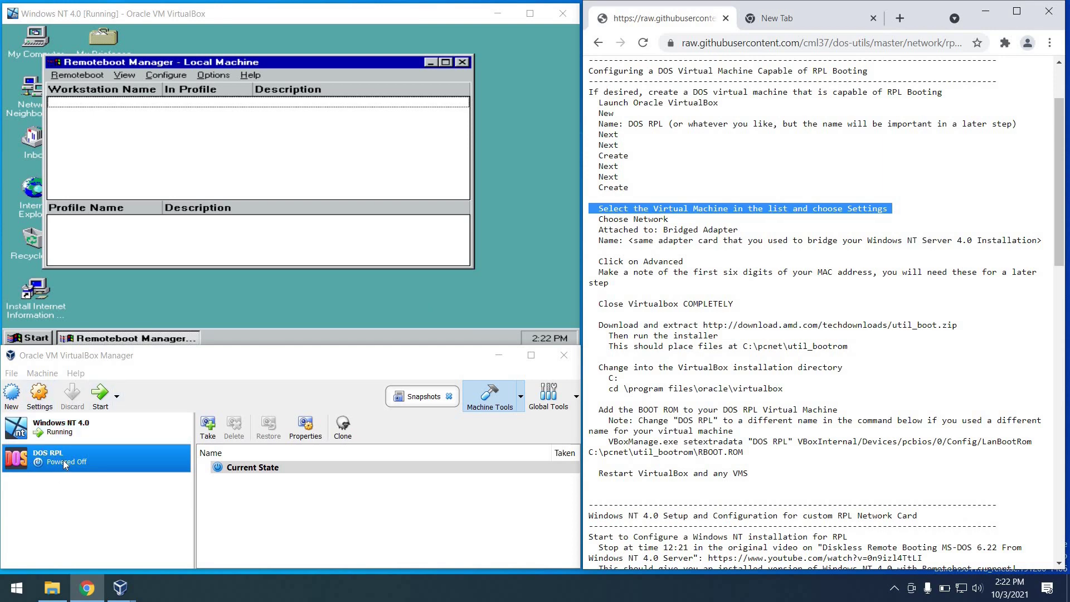
pyautogui.click(41, 398)
pyautogui.click(40, 398)
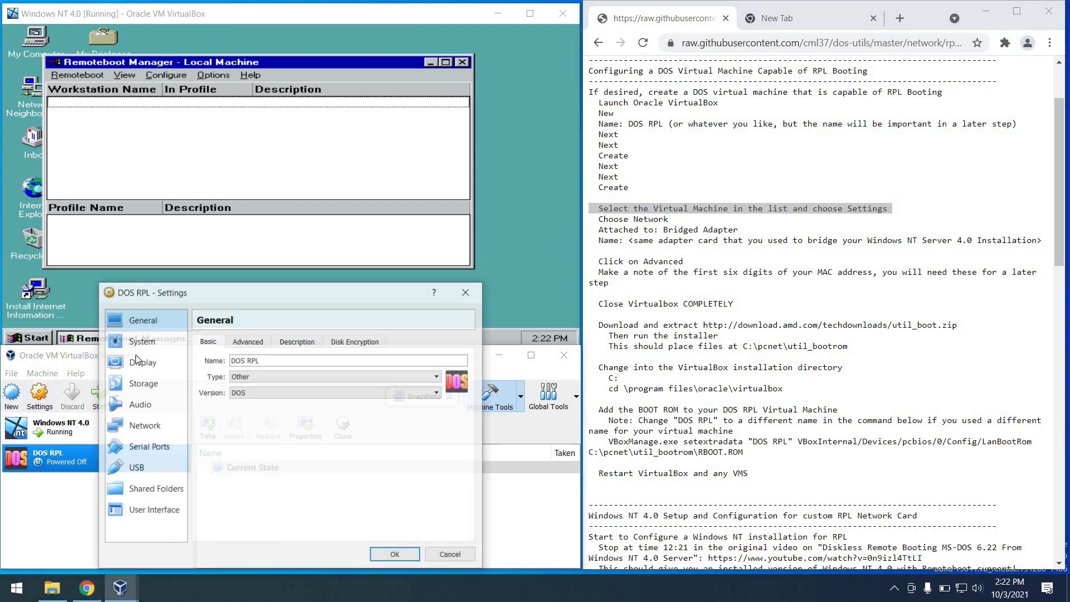
pyautogui.click(146, 425)
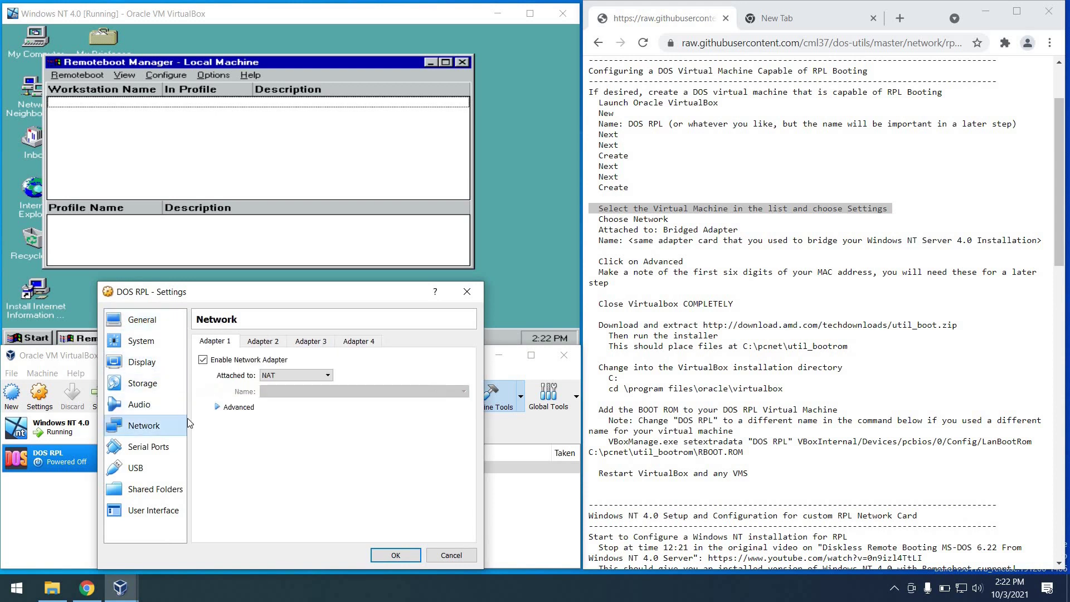
pyautogui.click(302, 376)
pyautogui.click(309, 413)
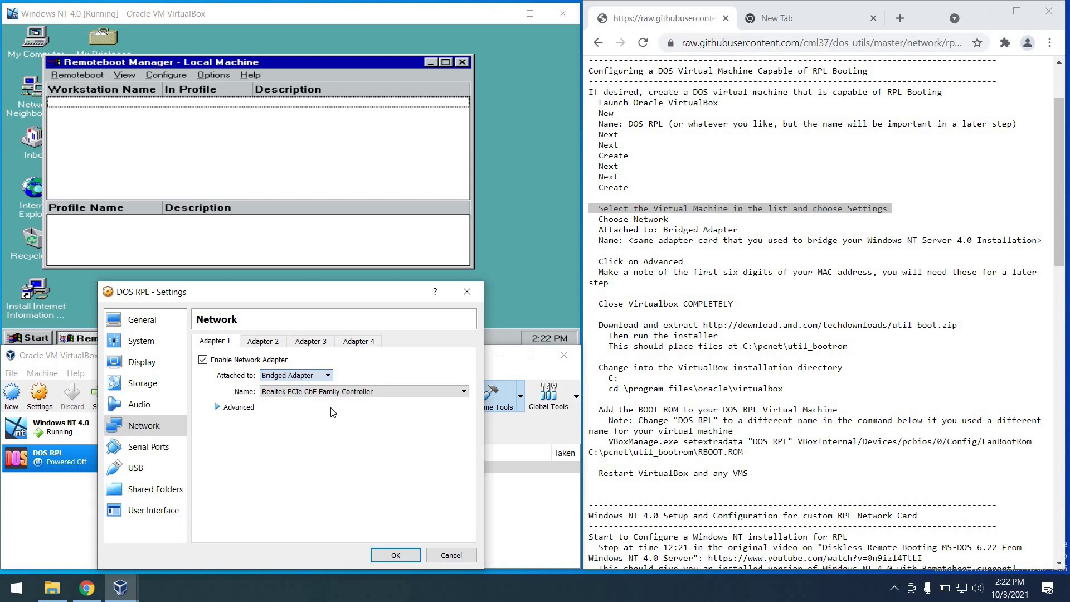
# - Read the guide's Advanced and MAC-digits notes, then expand the adapter's advanced settings
pyautogui.click(676, 246)
pyautogui.scroll(-1, 677, 249)
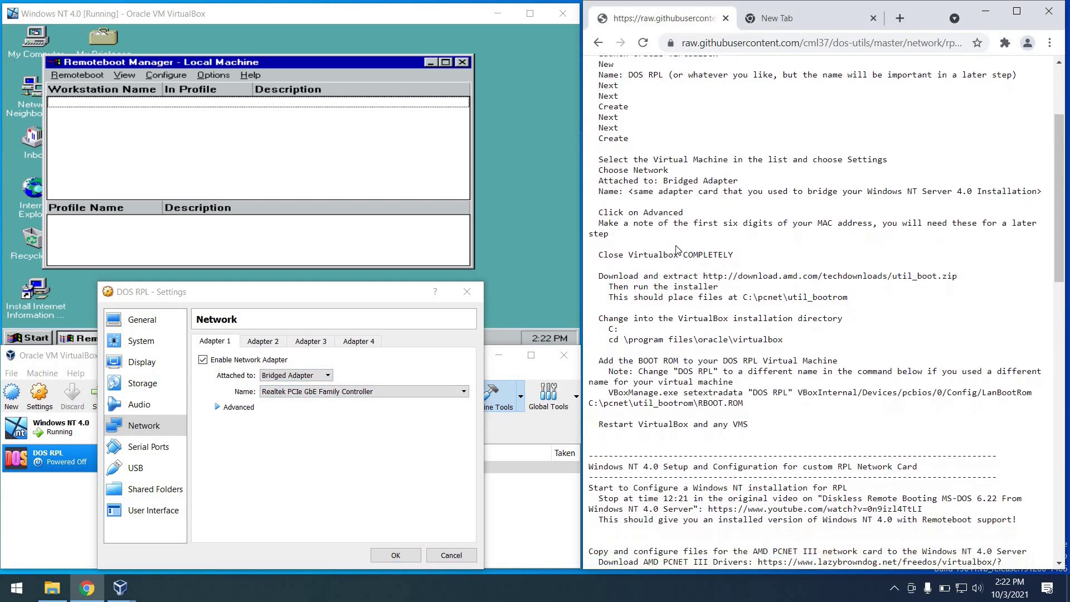
pyautogui.scroll(-1, 678, 249)
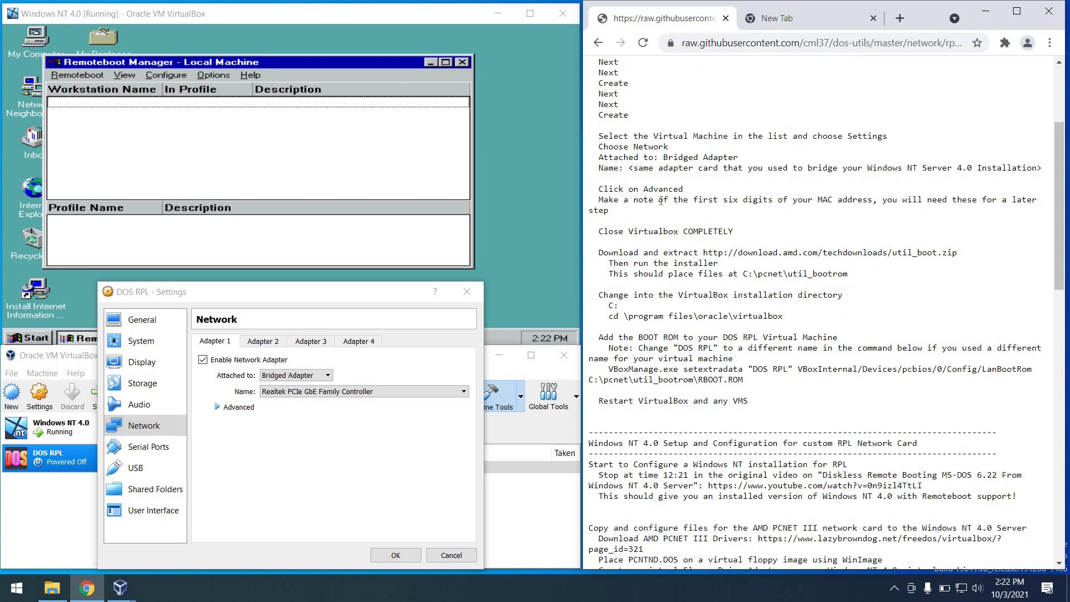
pyautogui.tripleClick(660, 192)
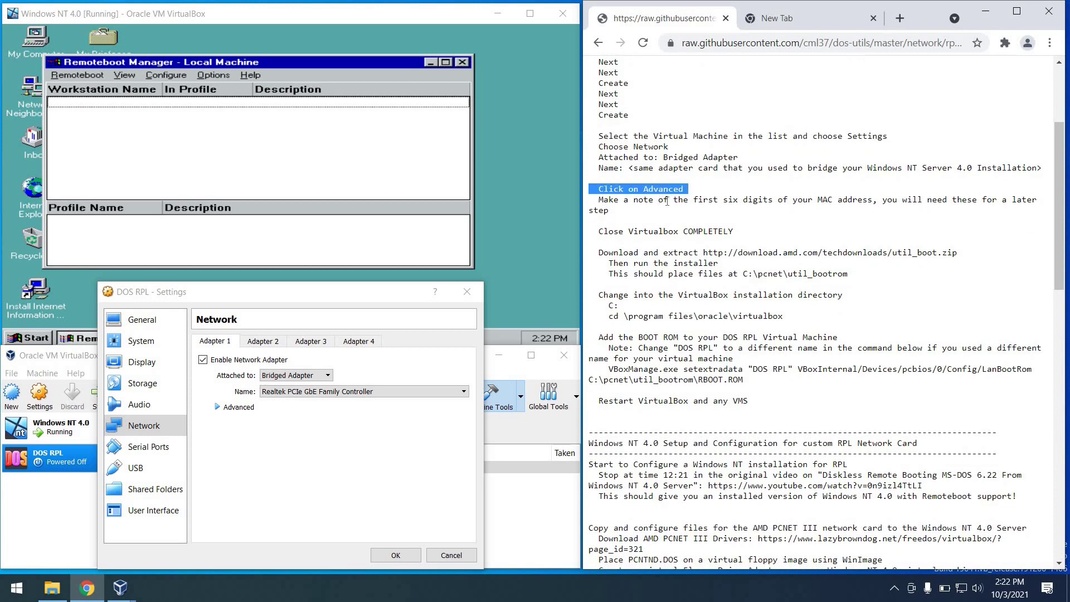
pyautogui.tripleClick(667, 202)
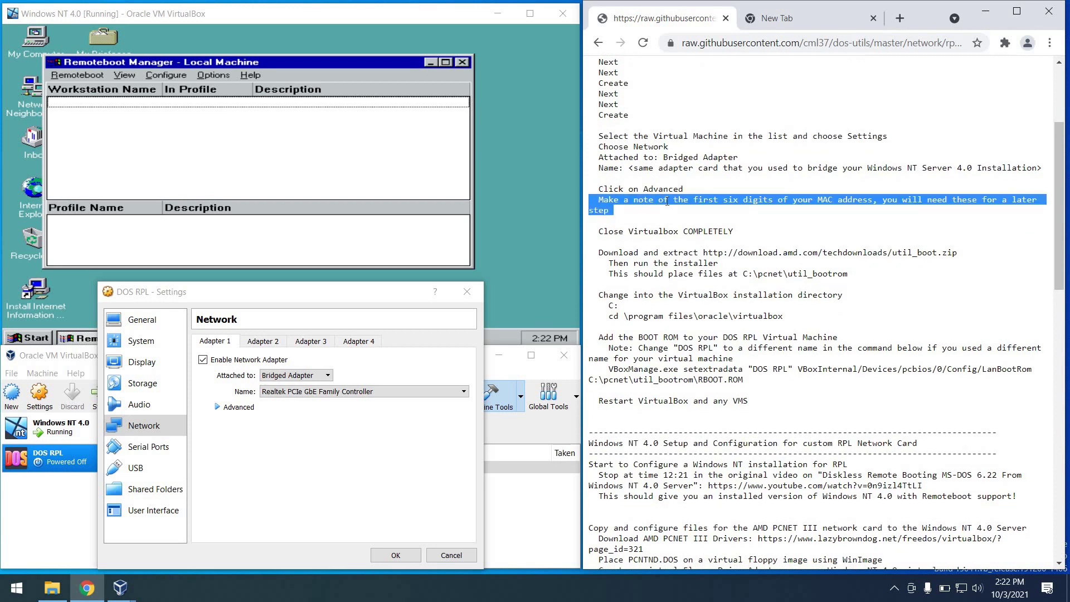
pyautogui.click(287, 372)
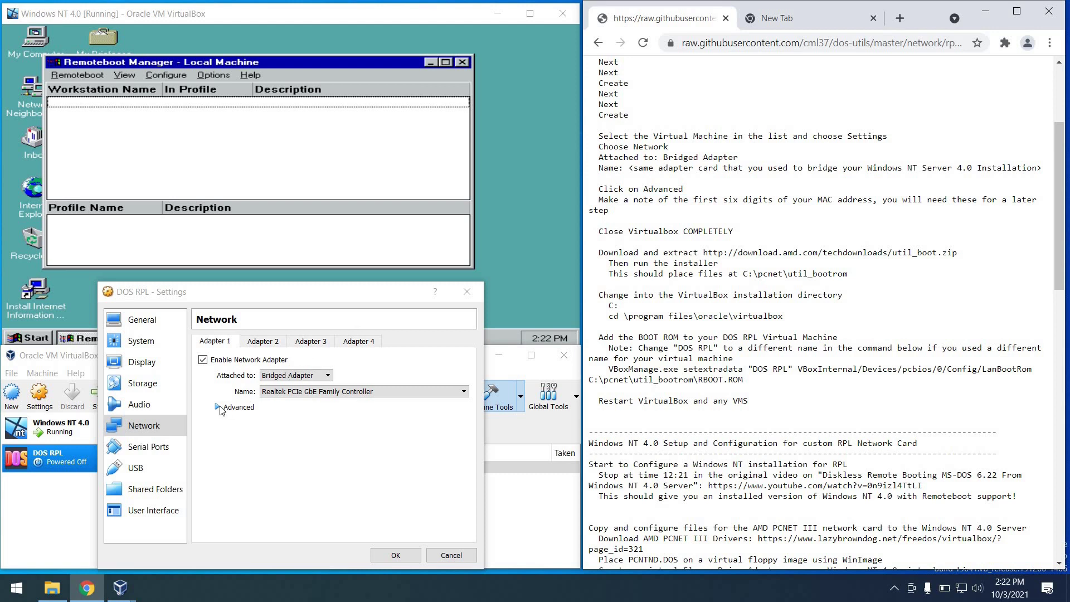
pyautogui.click(218, 407)
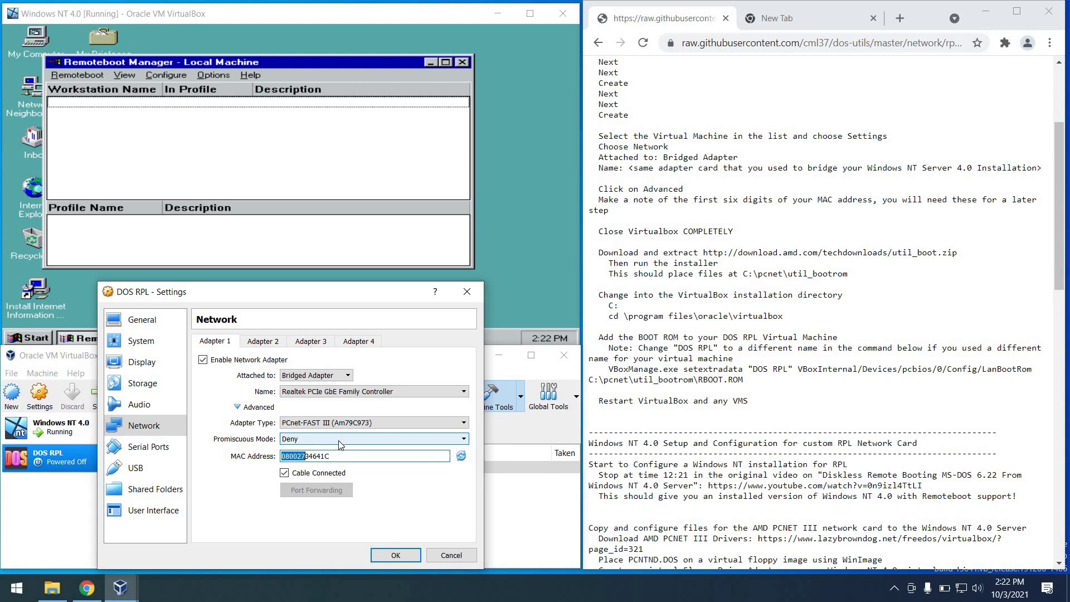
# - Jot the MAC prefix 080027 in Notepad, then save DOS RPL's network settings with OK
pyautogui.click(17, 588)
pyautogui.write('notepad')
pyautogui.press('Return')
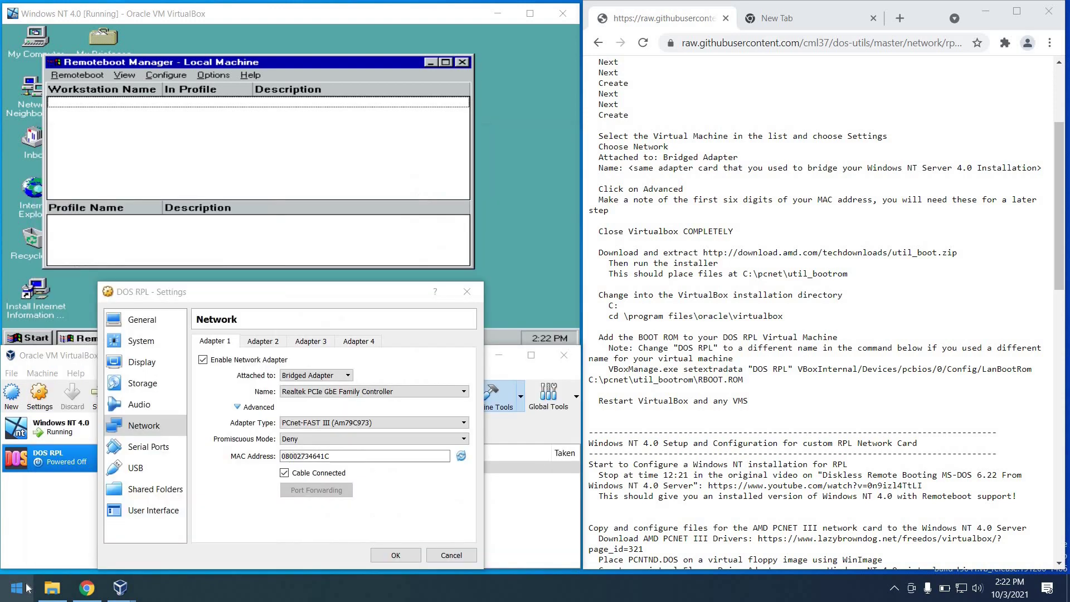
pyautogui.write('080027')
pyautogui.hotkey('ctrl', 'a')
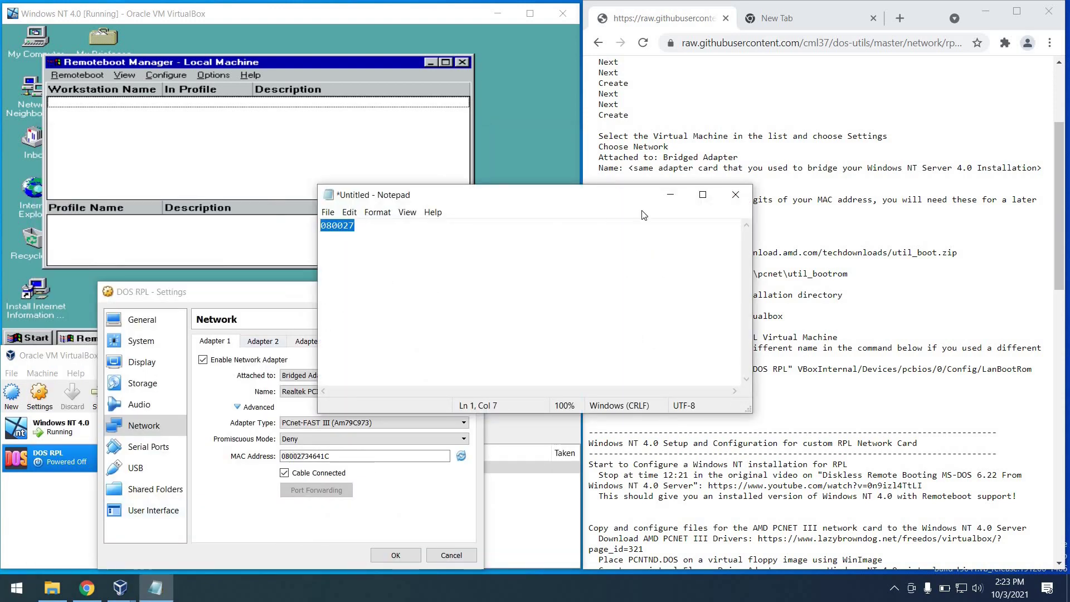
pyautogui.hotkey('alt', 'Tab')
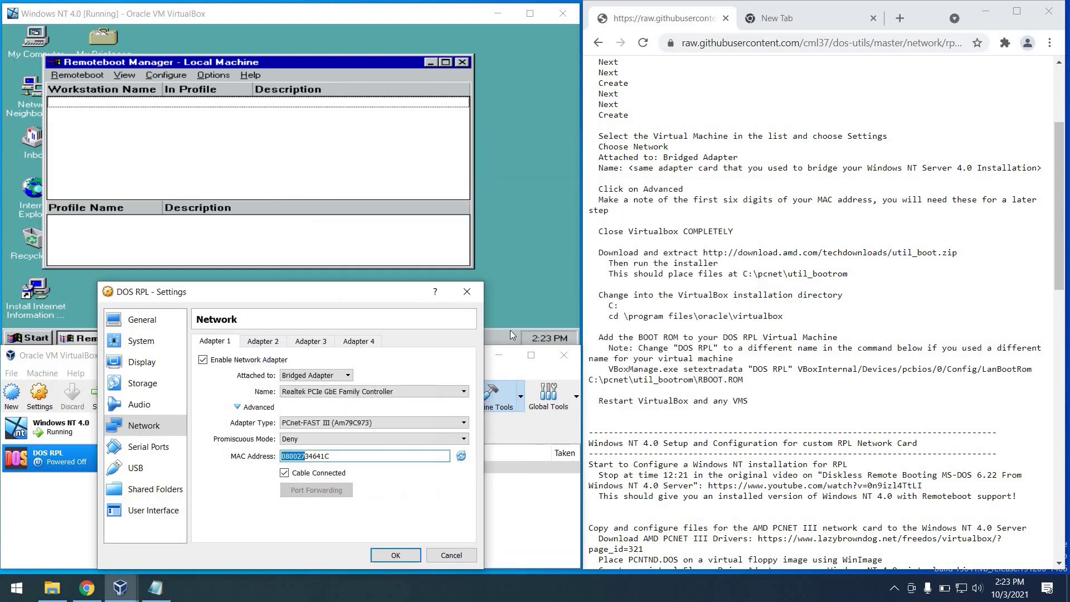
pyautogui.click(395, 554)
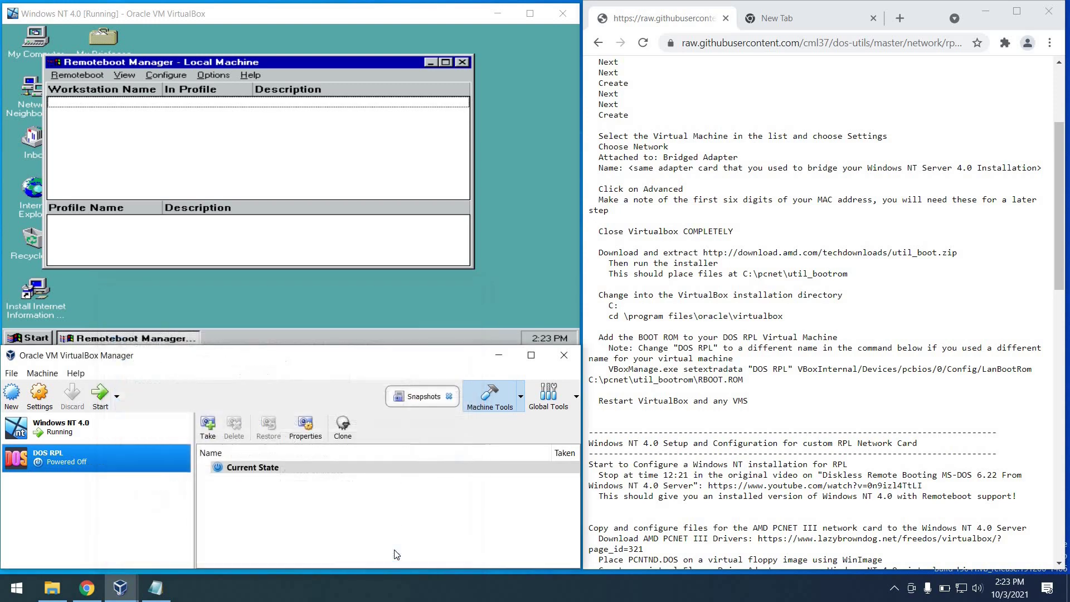
# - Shut down the Windows NT 4.0 guest from its Start menu
pyautogui.tripleClick(688, 233)
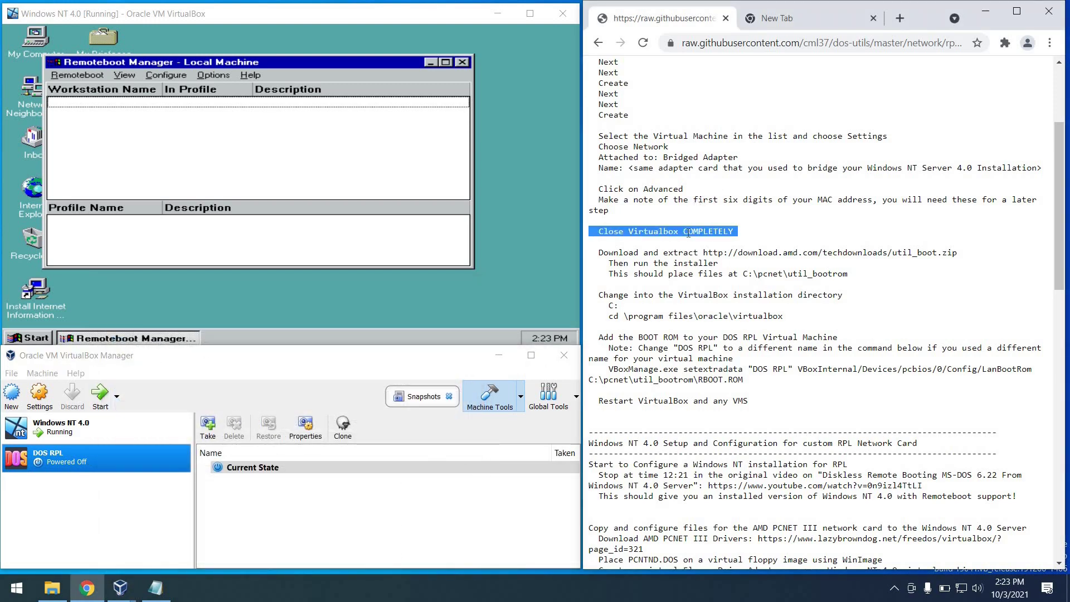
pyautogui.click(535, 211)
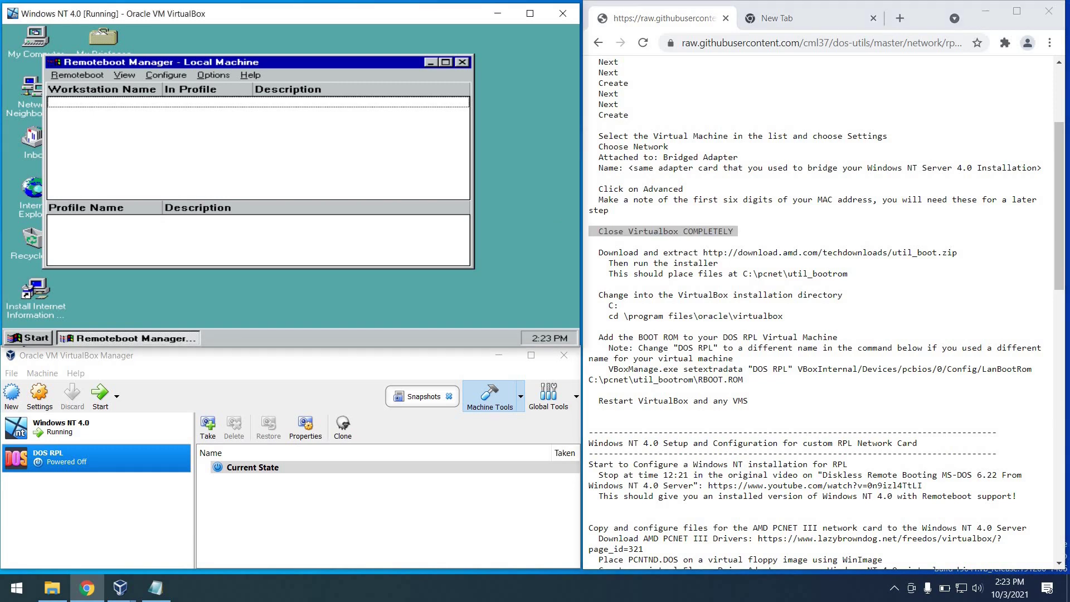
pyautogui.click(17, 337)
pyautogui.click(50, 319)
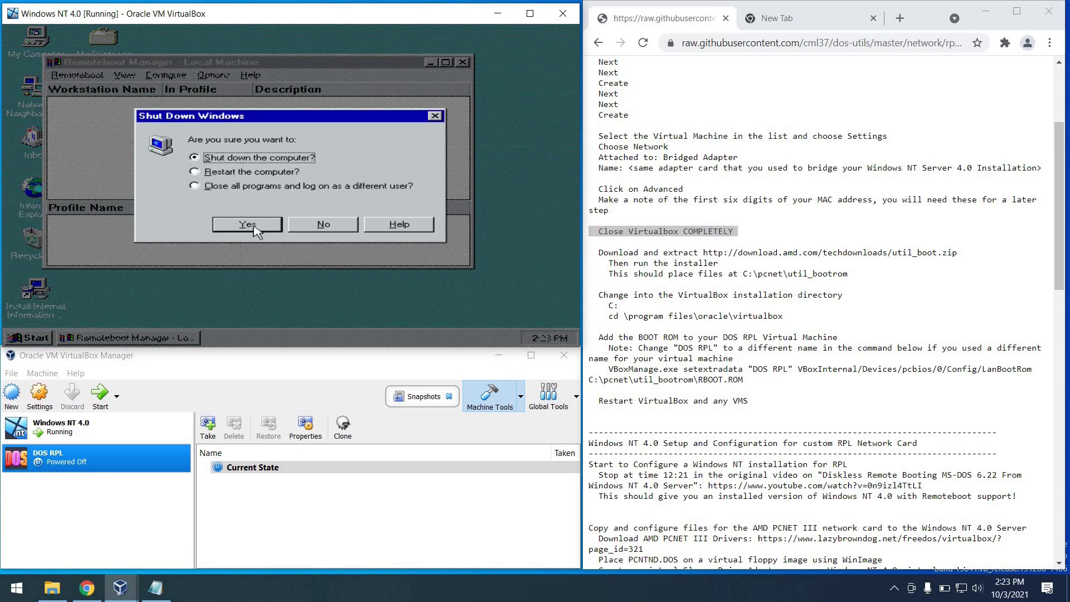
pyautogui.click(254, 226)
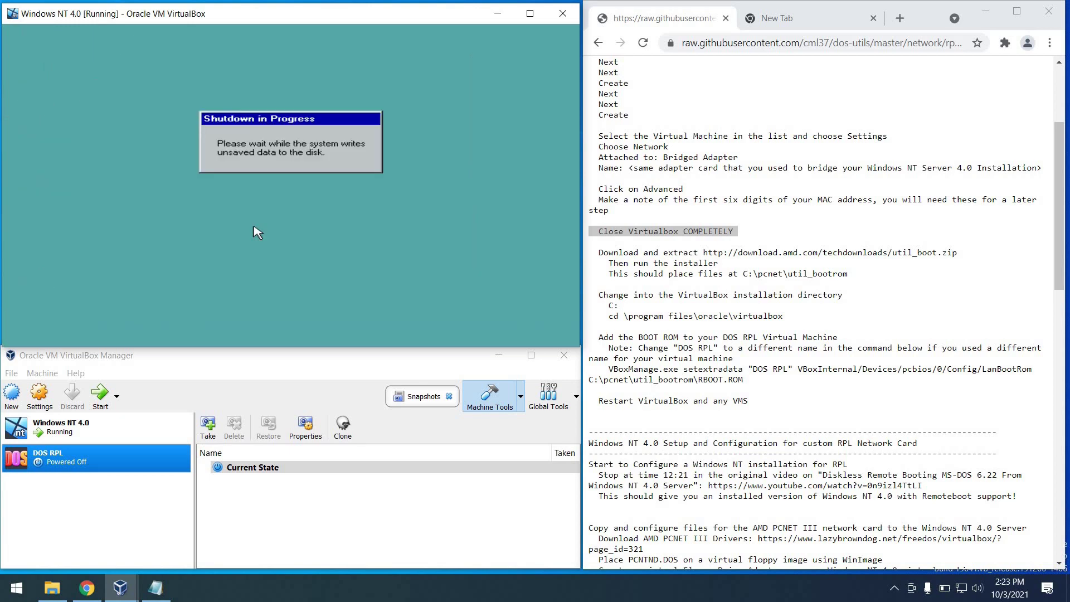
# - Power off the NT VM window and close VirtualBox Manager completely
pyautogui.click(563, 14)
pyautogui.click(234, 216)
pyautogui.click(564, 357)
pyautogui.click(726, 252)
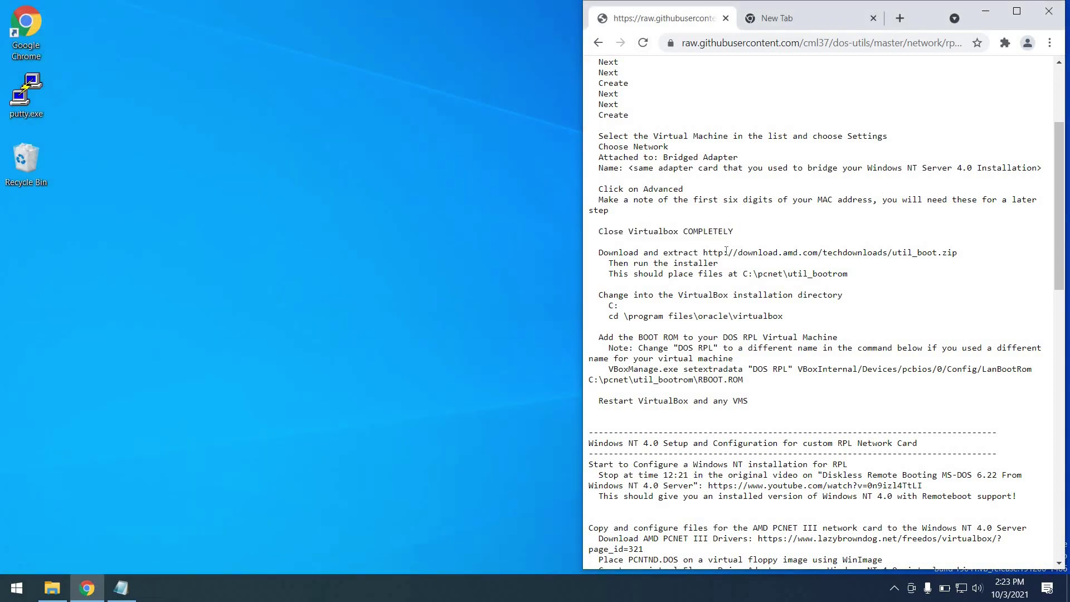
pyautogui.tripleClick(785, 252)
# - Paste the guide's AMD util_boot.zip URL into a new tab to download it
pyautogui.click(950, 252)
pyautogui.moveTo(956, 253); pyautogui.dragTo(704, 253)
pyautogui.hotkey('ctrl', 'c')
pyautogui.moveTo(780, 4); pyautogui.dragTo(777, 22)
pyautogui.click(778, 43)
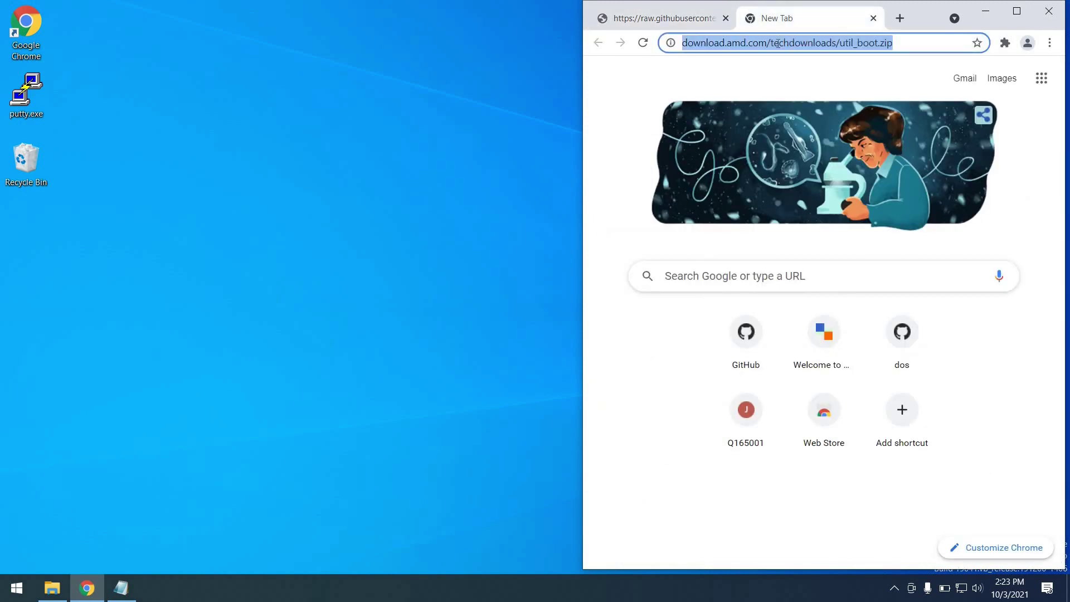
pyautogui.hotkey('ctrl', 'v')
pyautogui.press('Return')
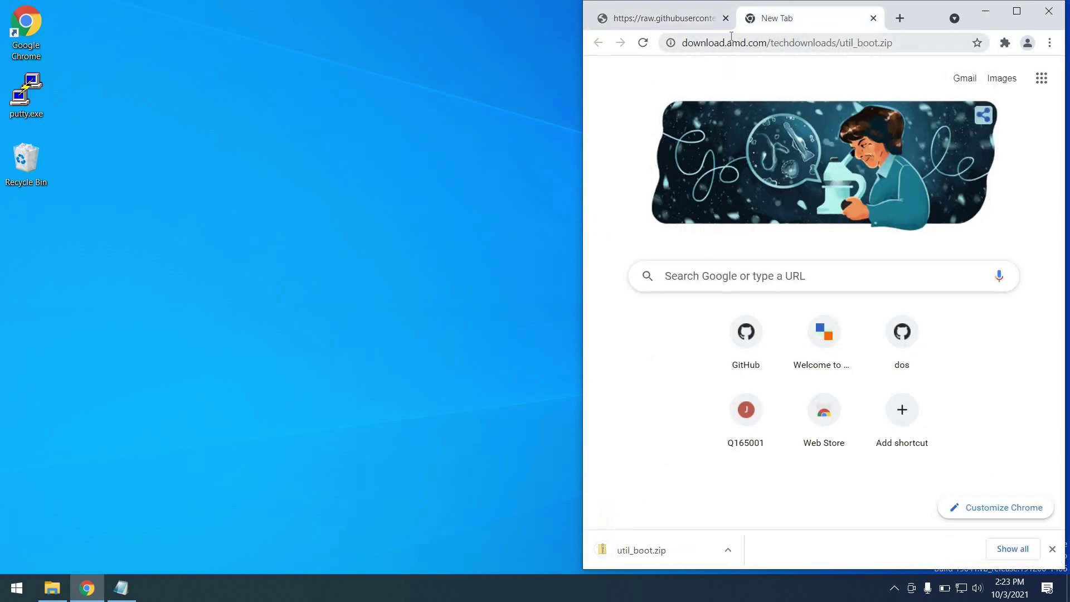
pyautogui.click(681, 22)
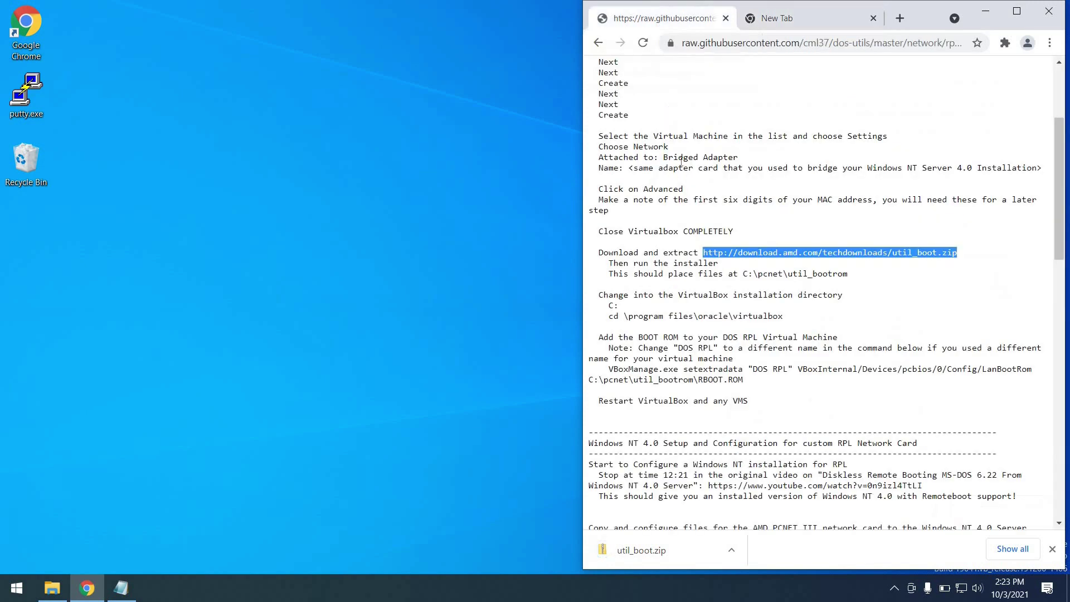
pyautogui.click(667, 261)
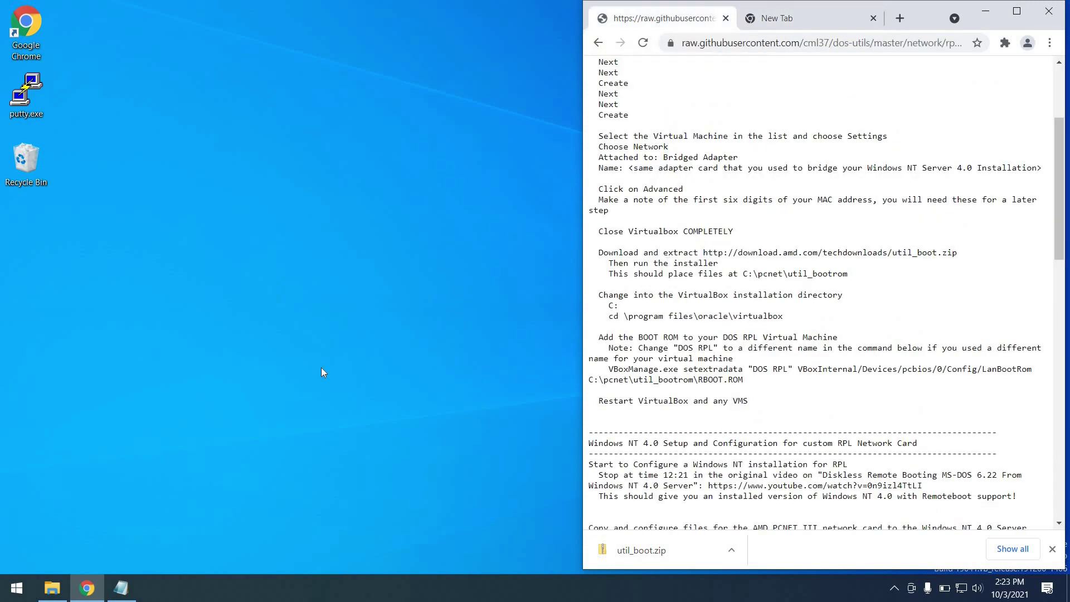
# - Extract util_boot.zip in Downloads into its own util_boot subfolder with UniExtract
pyautogui.click(61, 585)
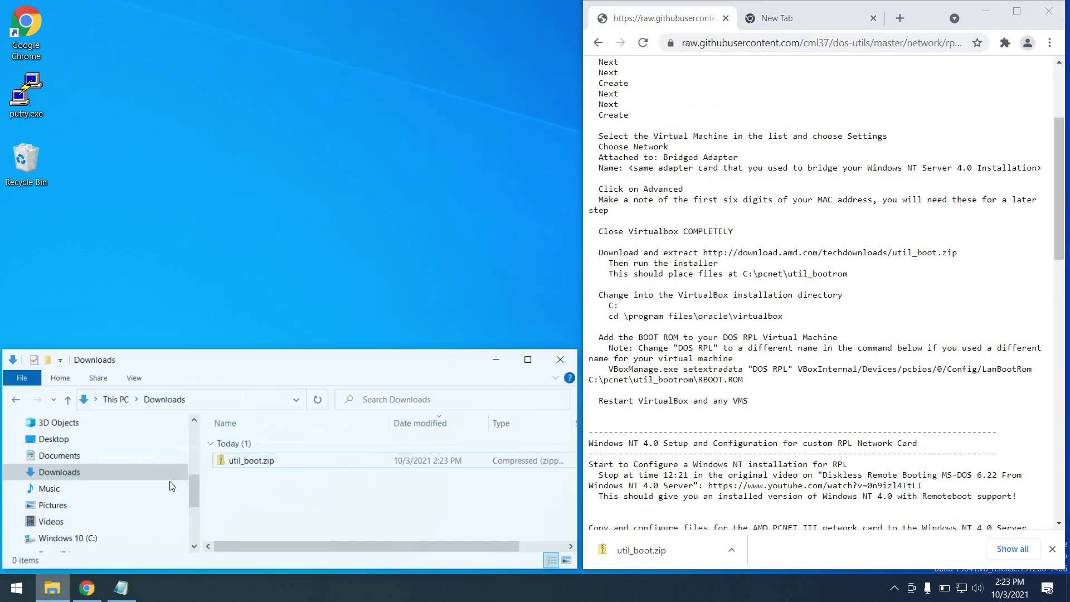
pyautogui.click(252, 465)
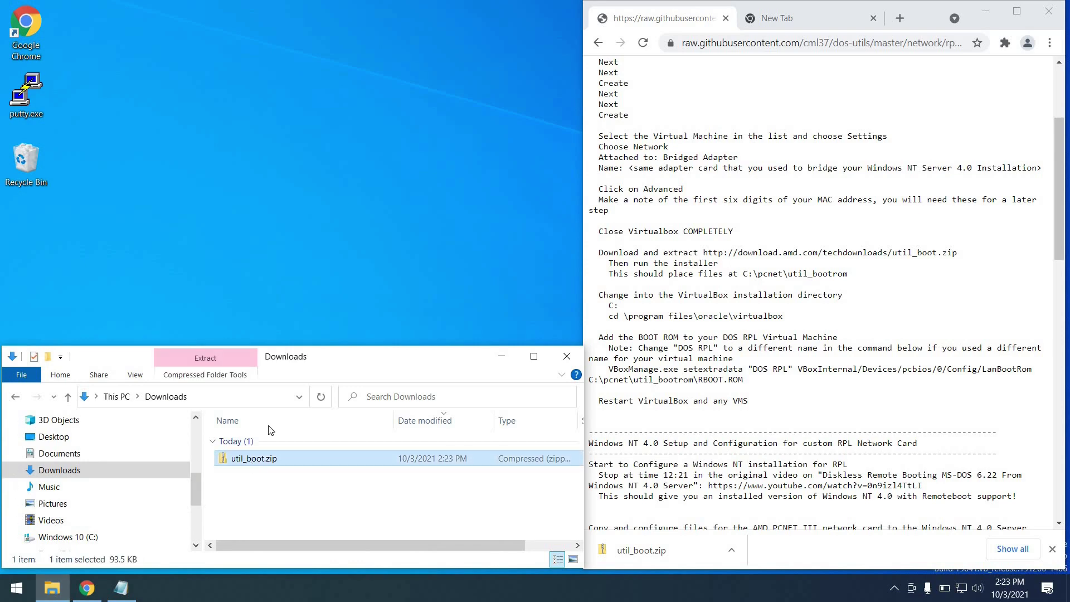
pyautogui.rightClick(252, 464)
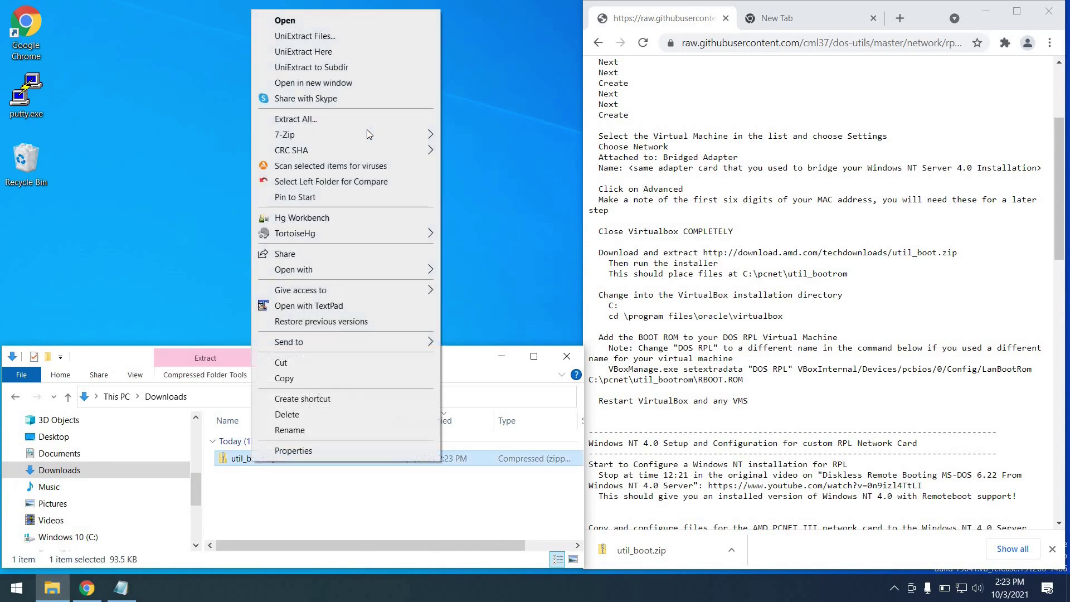
pyautogui.click(344, 67)
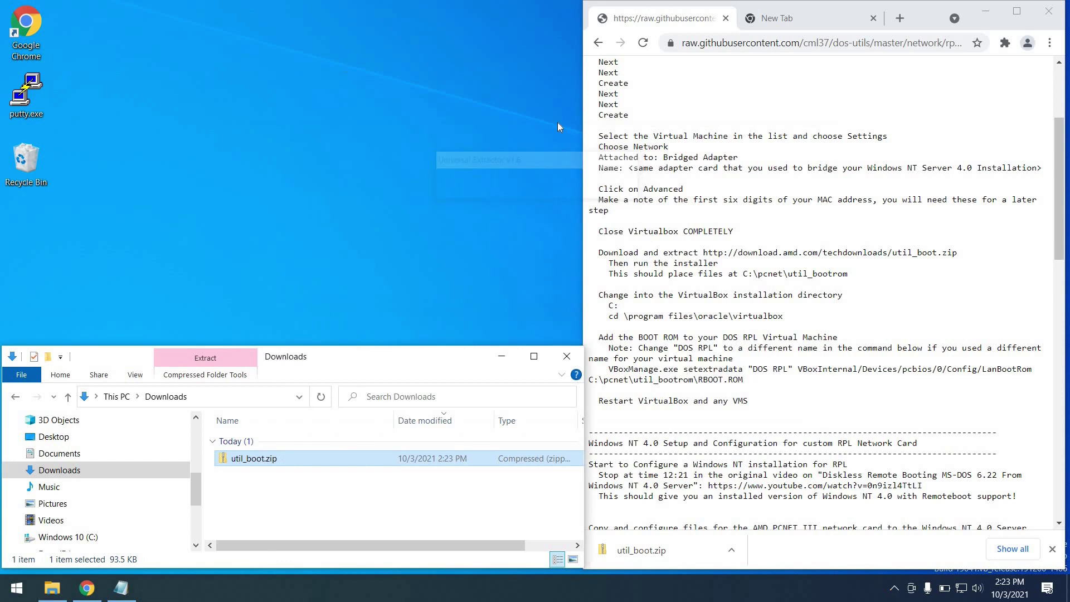
pyautogui.click(681, 266)
pyautogui.tripleClick(684, 265)
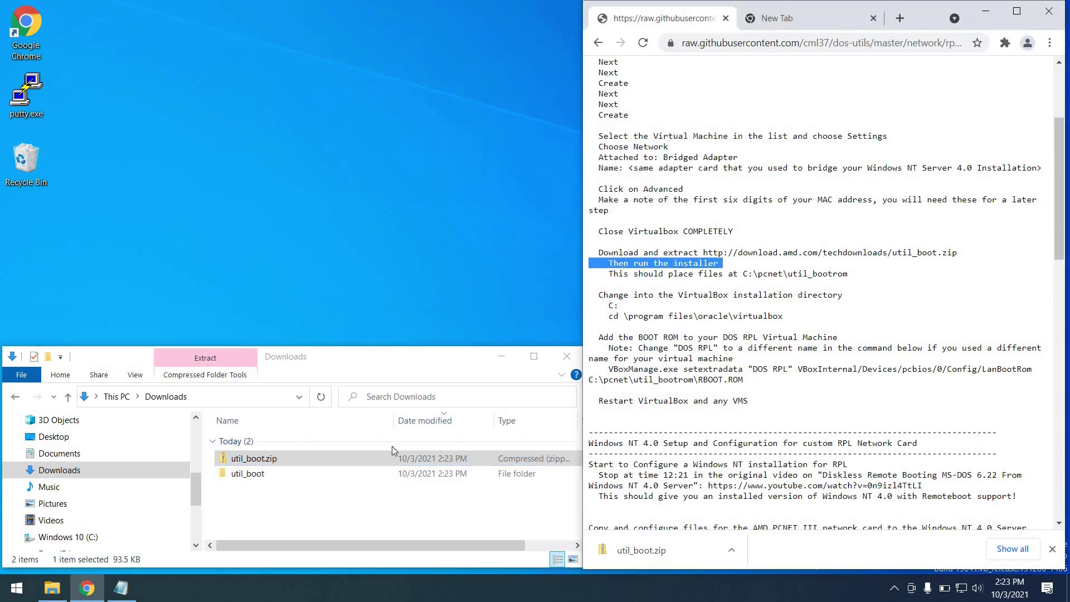
# - Run util_boot.exe and unpack it into a newly created c:\pcnet\util_bootrom folder
pyautogui.click(274, 483)
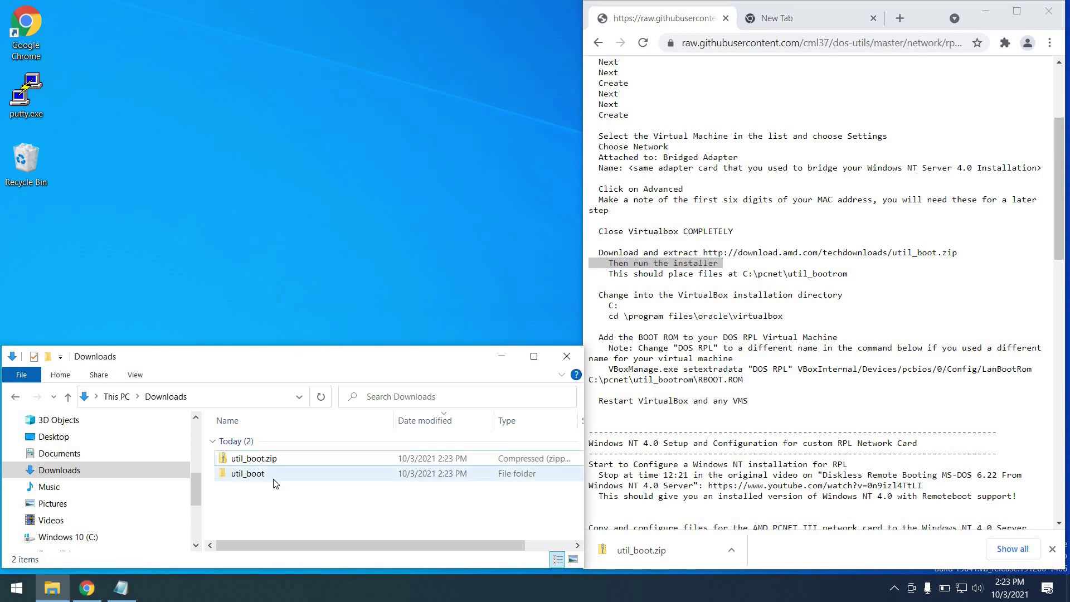
pyautogui.doubleClick(274, 479)
pyautogui.doubleClick(270, 441)
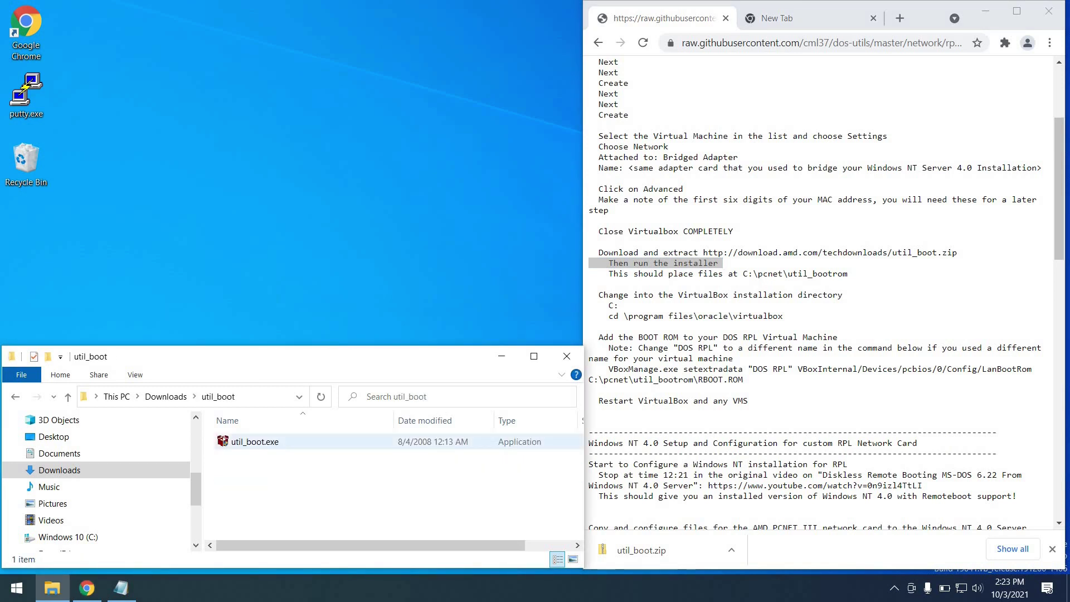
pyautogui.click(594, 389)
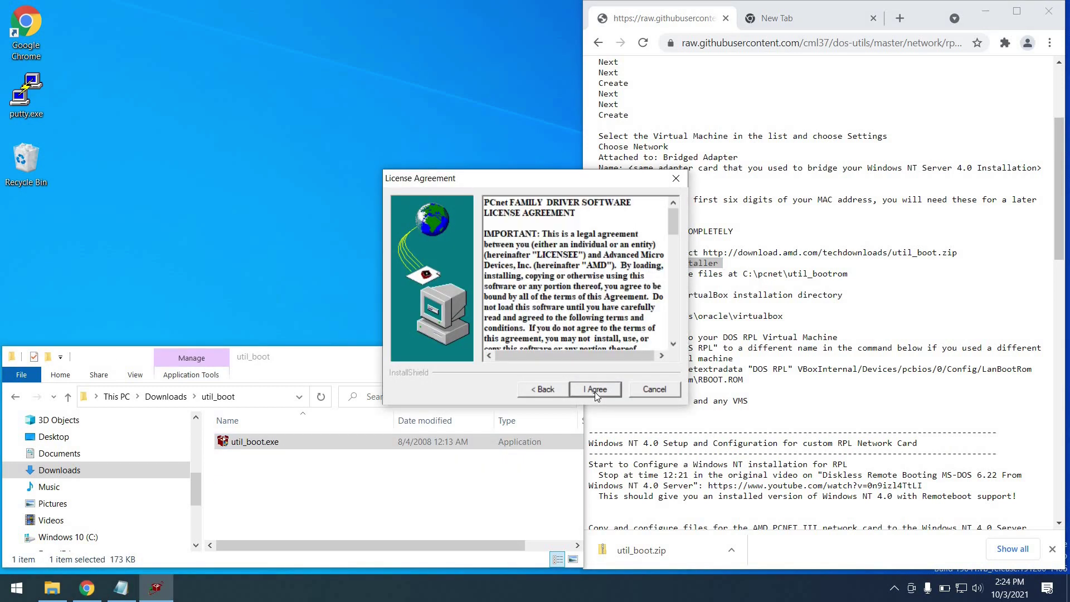
pyautogui.click(594, 389)
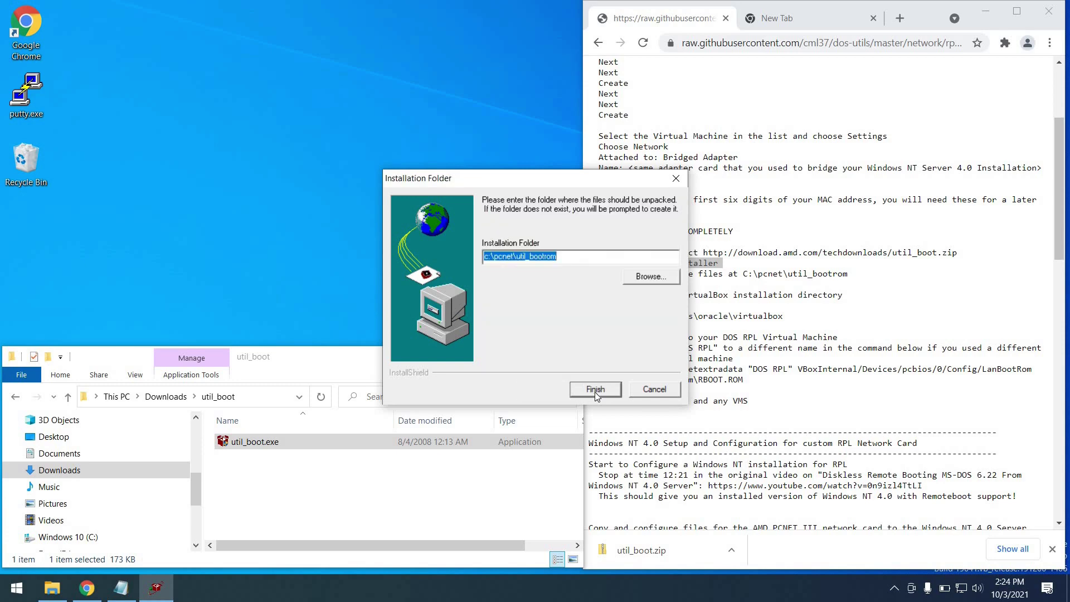
pyautogui.click(594, 391)
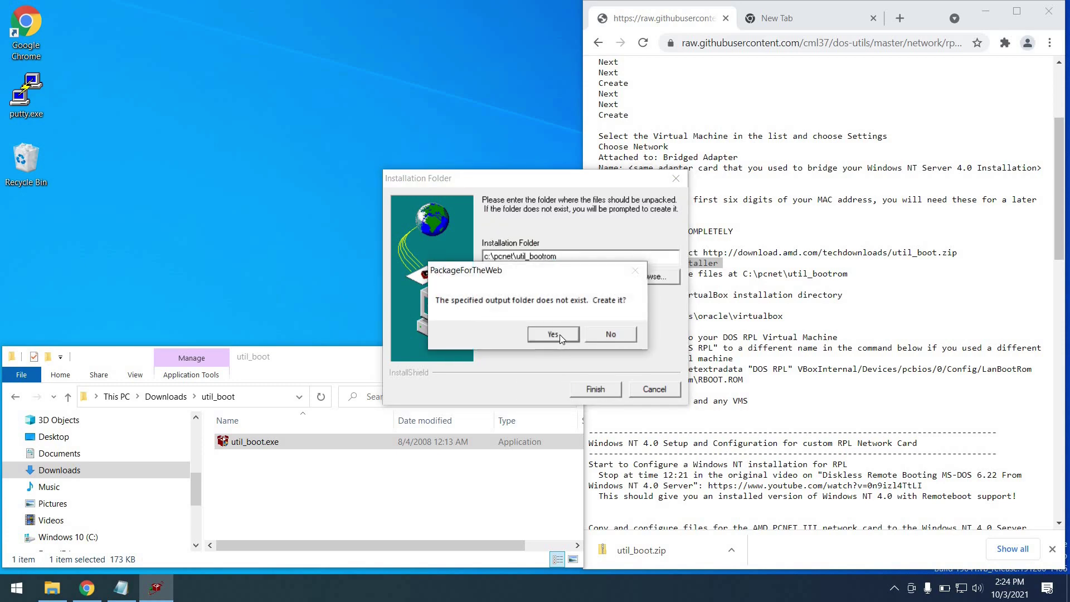
pyautogui.click(559, 334)
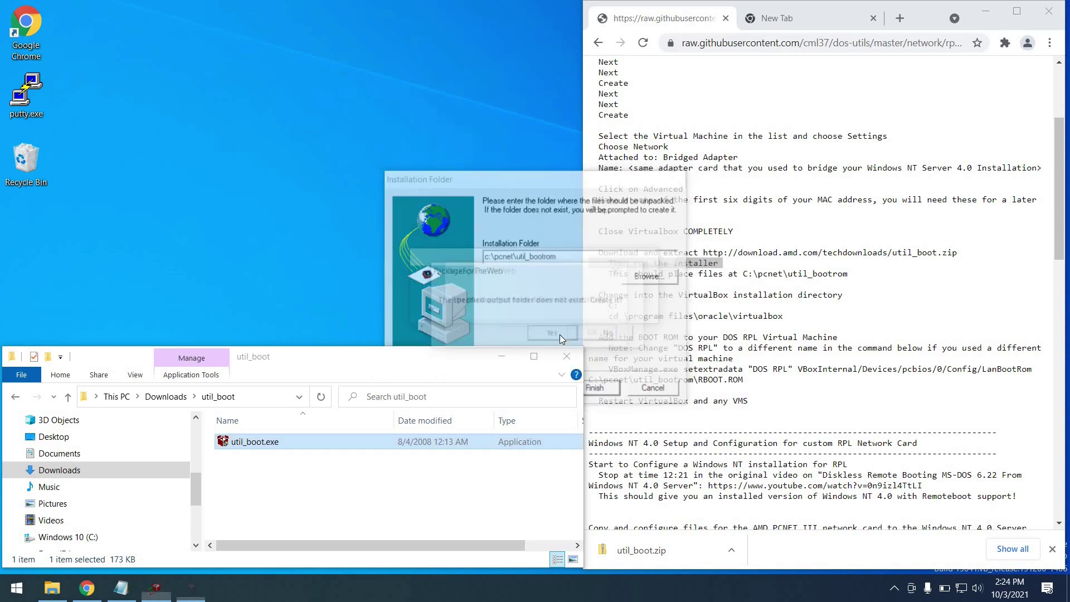
pyautogui.press('Return')
pyautogui.tripleClick(703, 274)
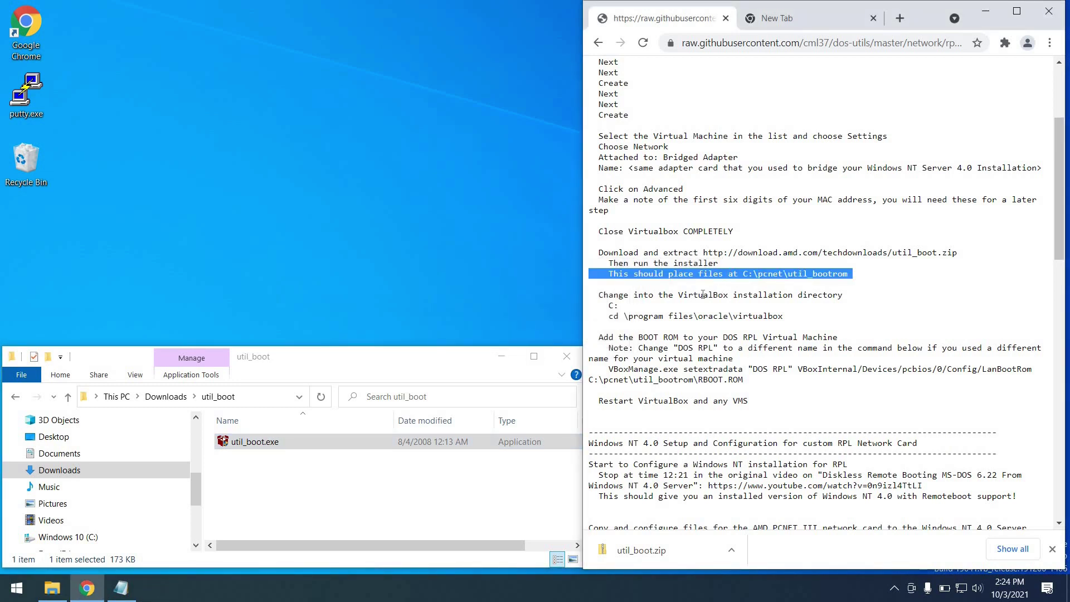
pyautogui.click(649, 315)
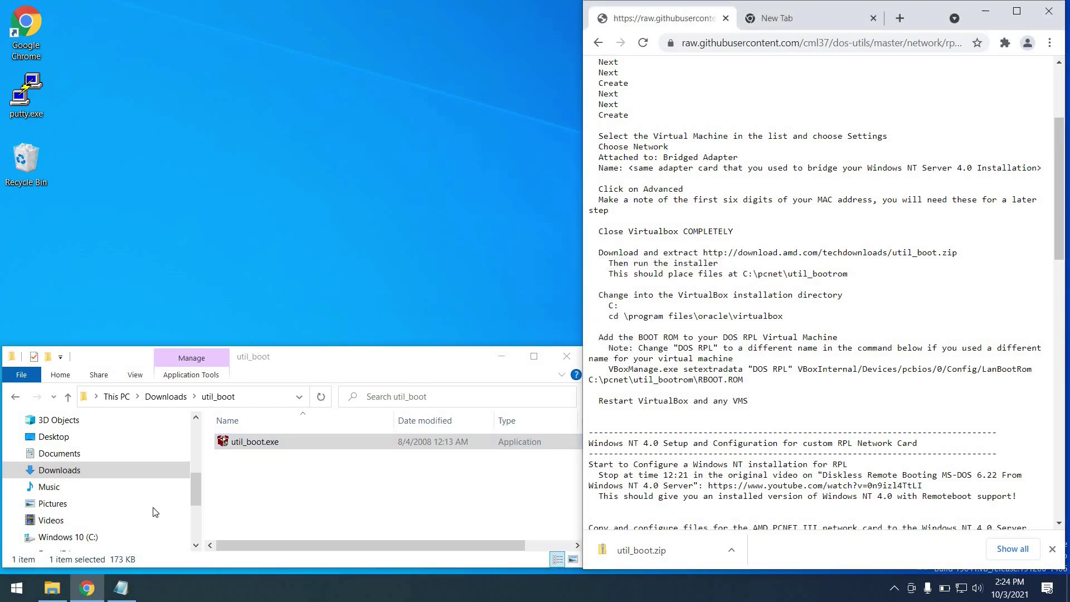
# - Open Command Prompt and change to \program files\oracle\virtualbox
pyautogui.click(16, 596)
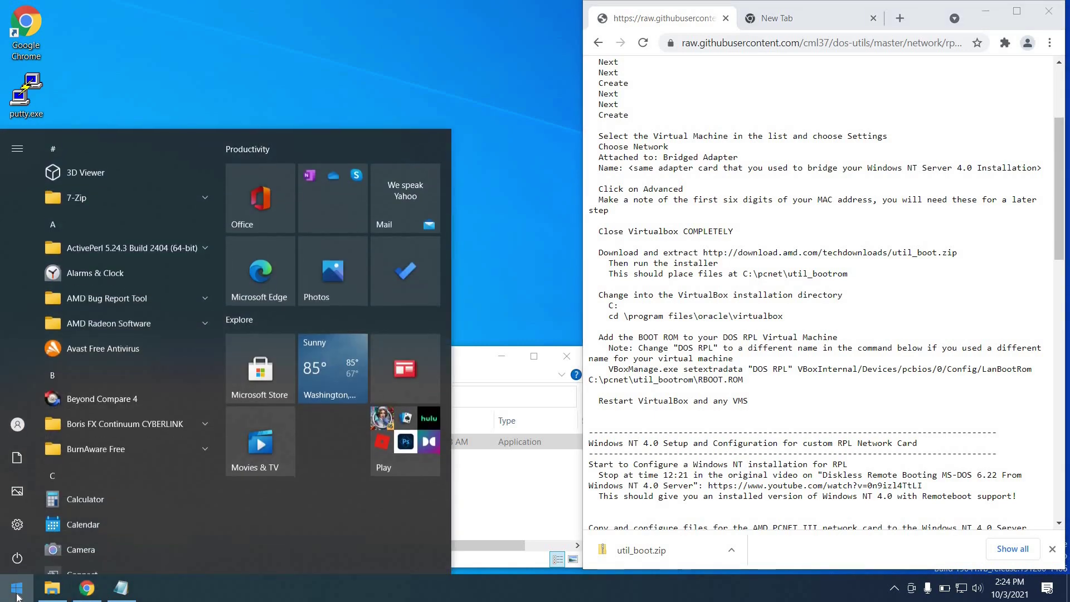
pyautogui.write('cmd')
pyautogui.press('Return')
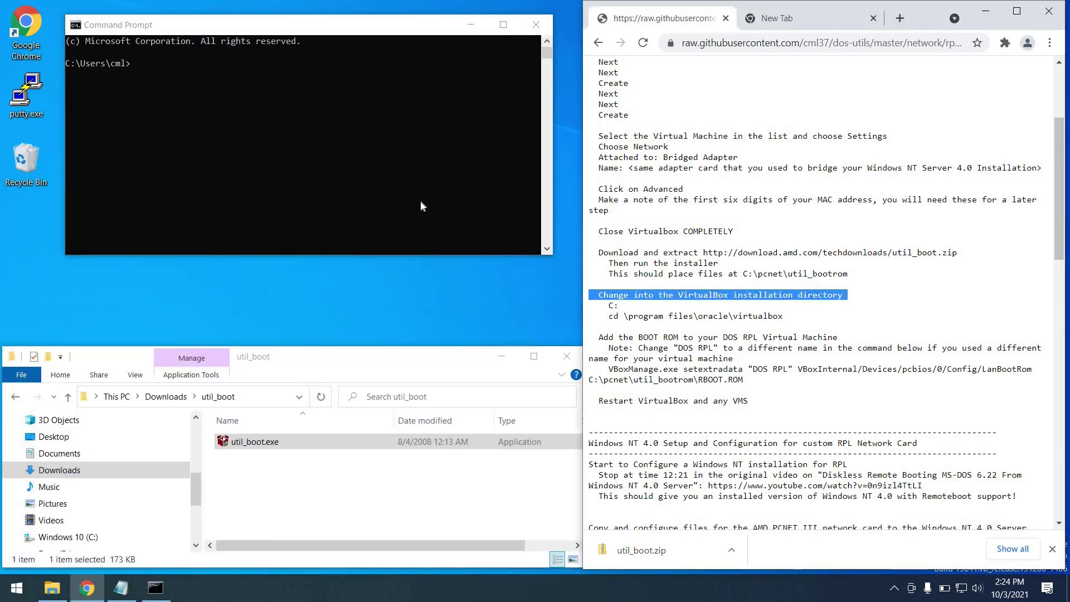
pyautogui.tripleClick(642, 306)
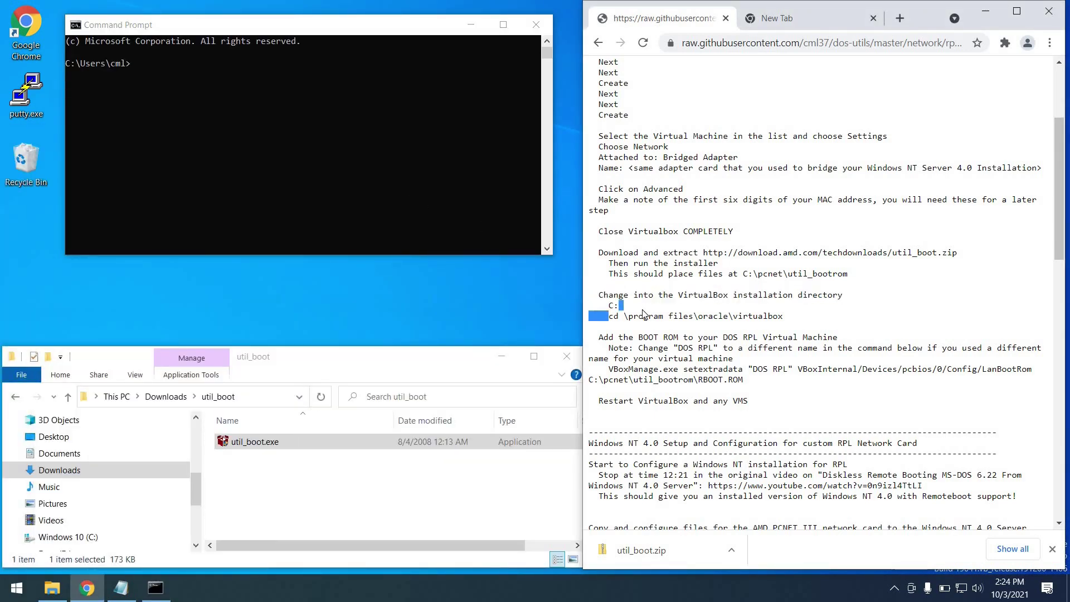
pyautogui.tripleClick(643, 315)
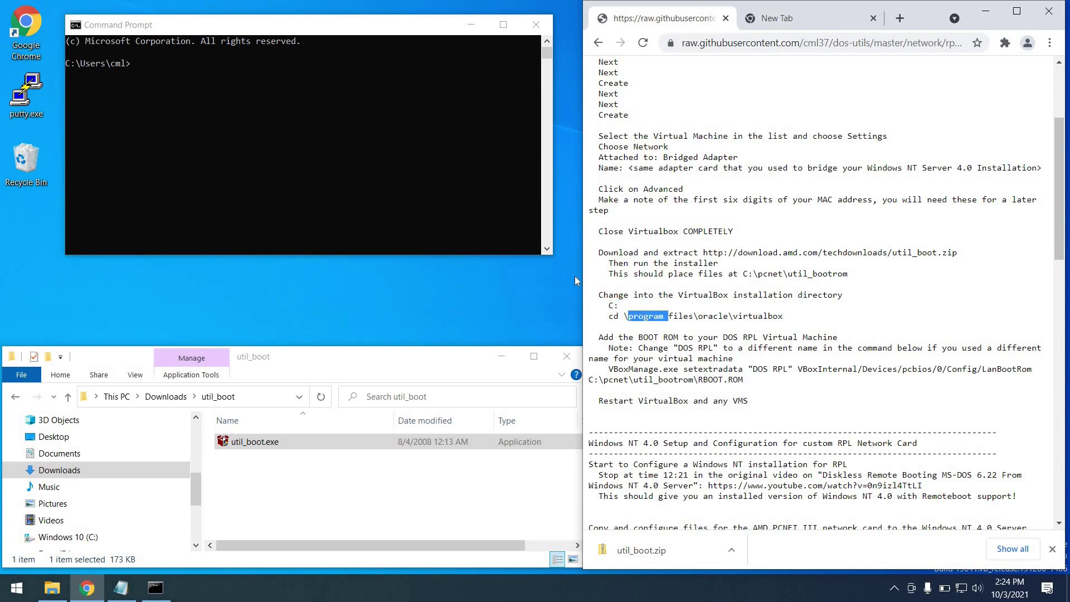
pyautogui.click(439, 186)
pyautogui.write('cd \\program files\\')
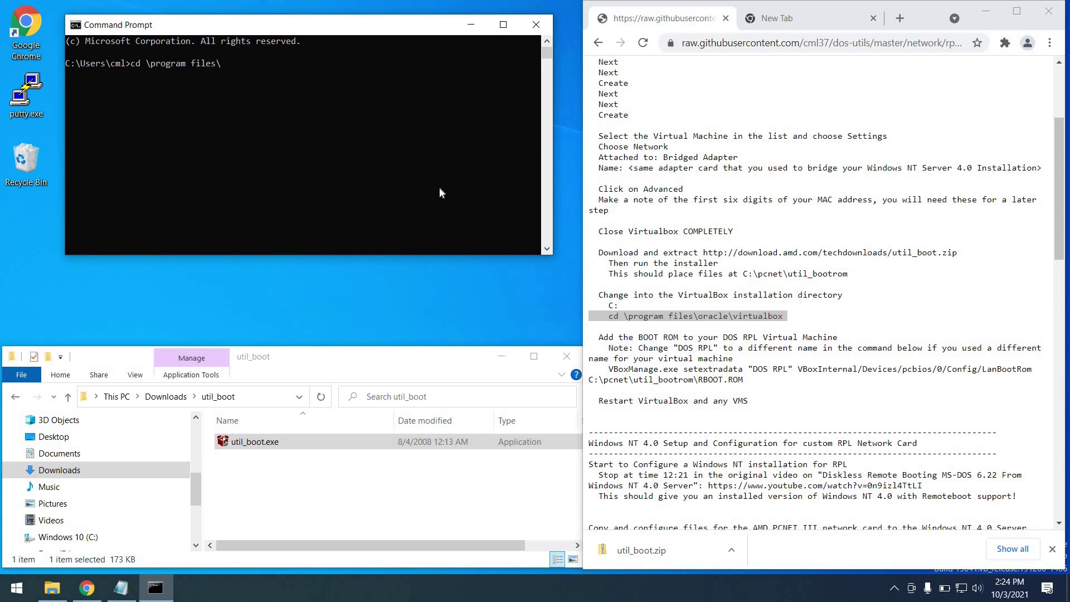
pyautogui.write('oracle\\virtualbox')
pyautogui.press('Return')
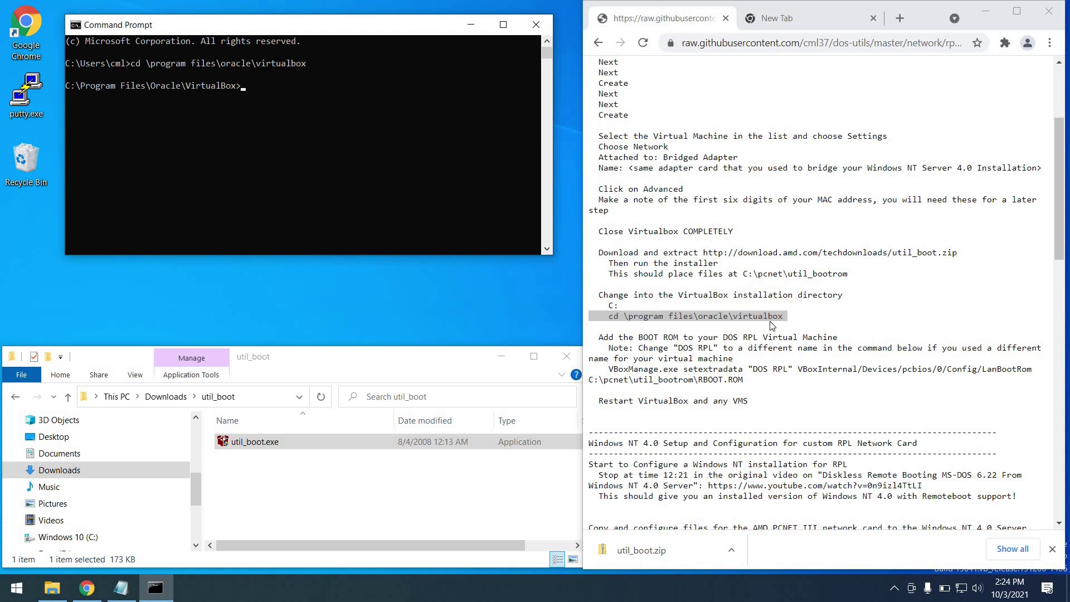
# - Run vboxmanage setextradata setting DOS RPL's LanBootRom to C:\pcnet\util_bootrom\RBOOT.ROM
pyautogui.tripleClick(749, 336)
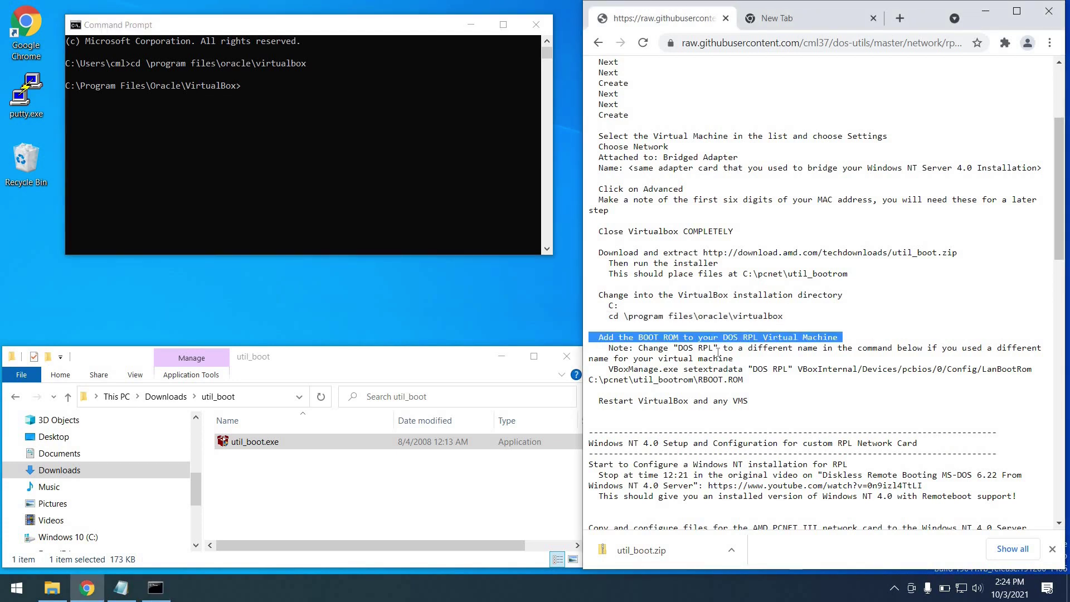
pyautogui.tripleClick(717, 348)
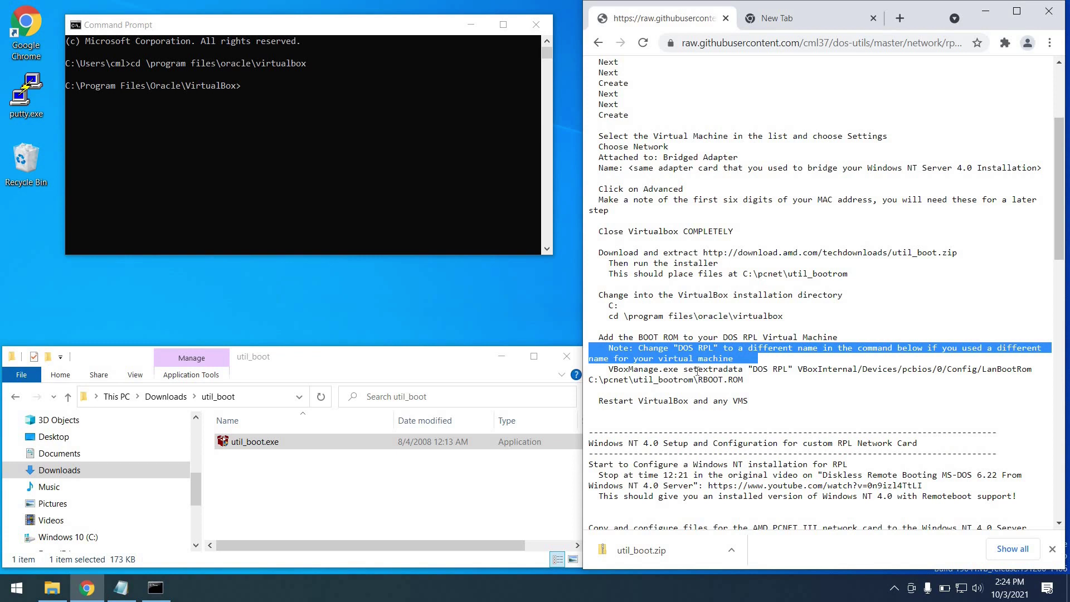
pyautogui.click(696, 371)
pyautogui.click(380, 189)
pyautogui.write('vboxmanage setextradata "DOSS')
pyautogui.press('BackSpace')
pyautogui.press('BackSpace')
pyautogui.write('RPL"')
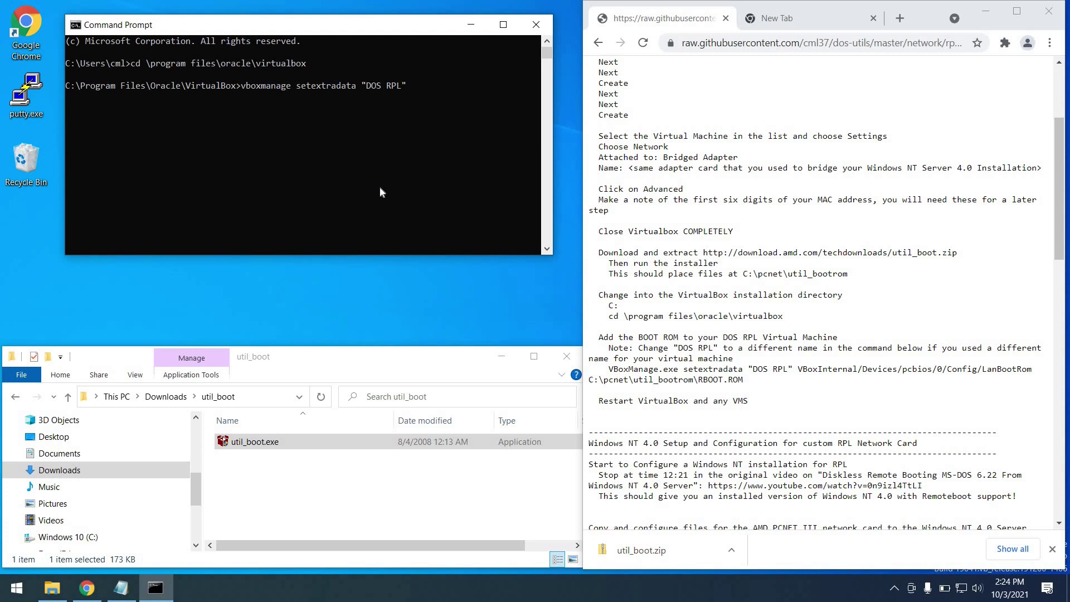
pyautogui.write('BoxInternal/Devices/pcbios')
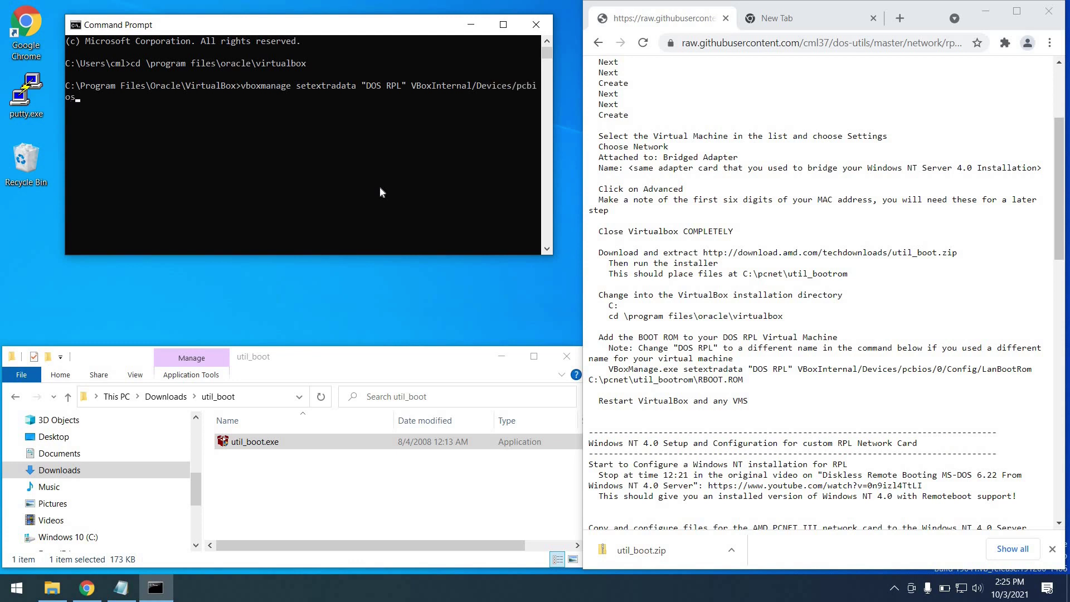
pyautogui.write('/0/Config/LanBootRom C:\\pcnet\\ut')
pyautogui.press('Tab')
pyautogui.write('\\rb')
pyautogui.press('Tab')
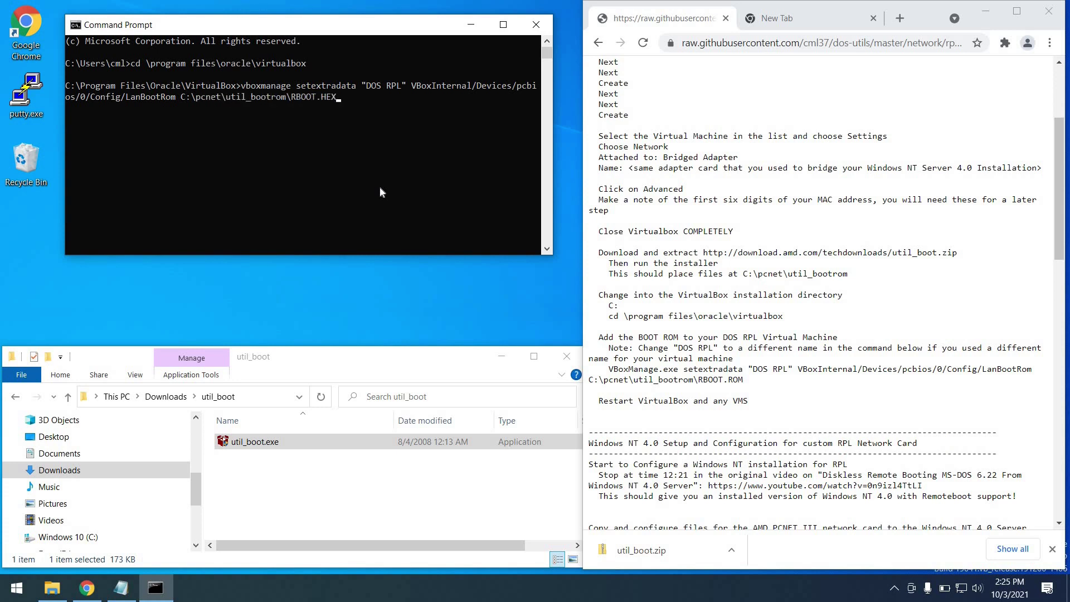
pyautogui.press('Return')
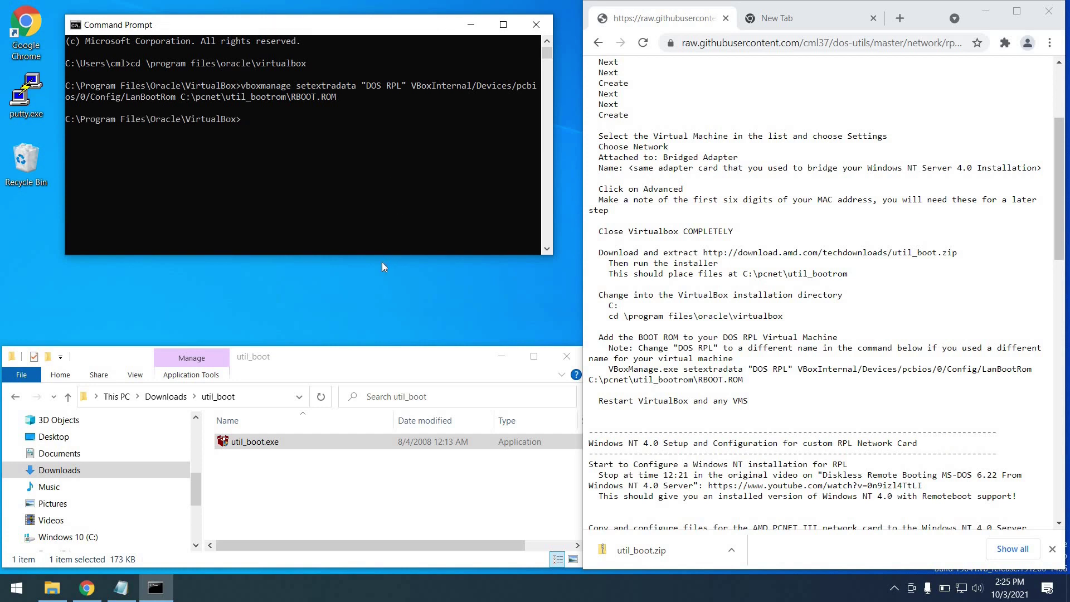
pyautogui.click(501, 357)
# - Launch VirtualBox and start DOS RPL, skipping the start-up disk prompt
pyautogui.click(22, 592)
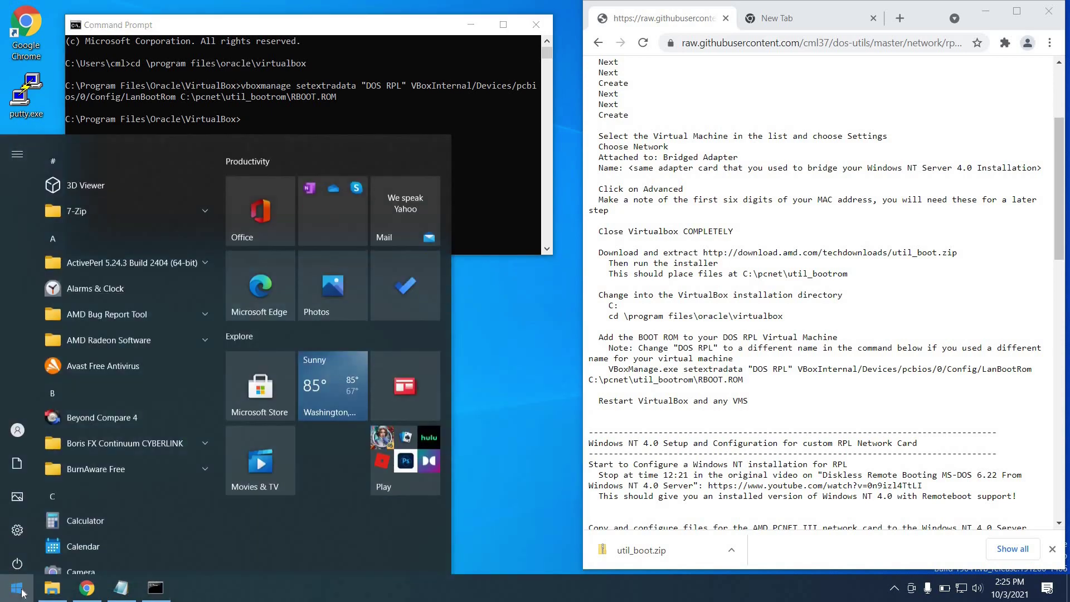
pyautogui.write('vir')
pyautogui.press('Return')
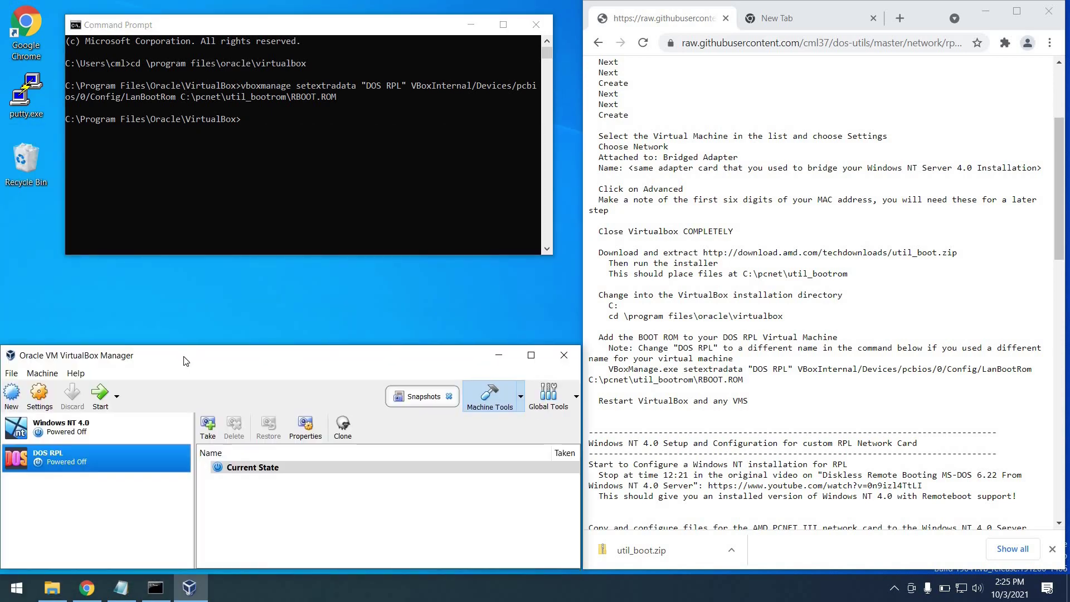
pyautogui.click(99, 402)
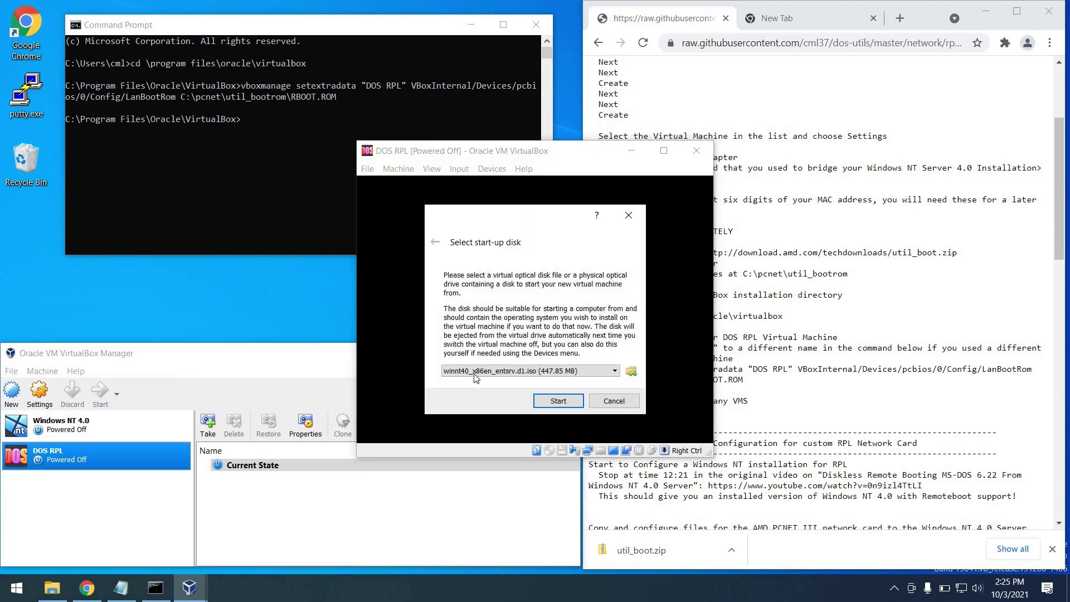
pyautogui.click(609, 400)
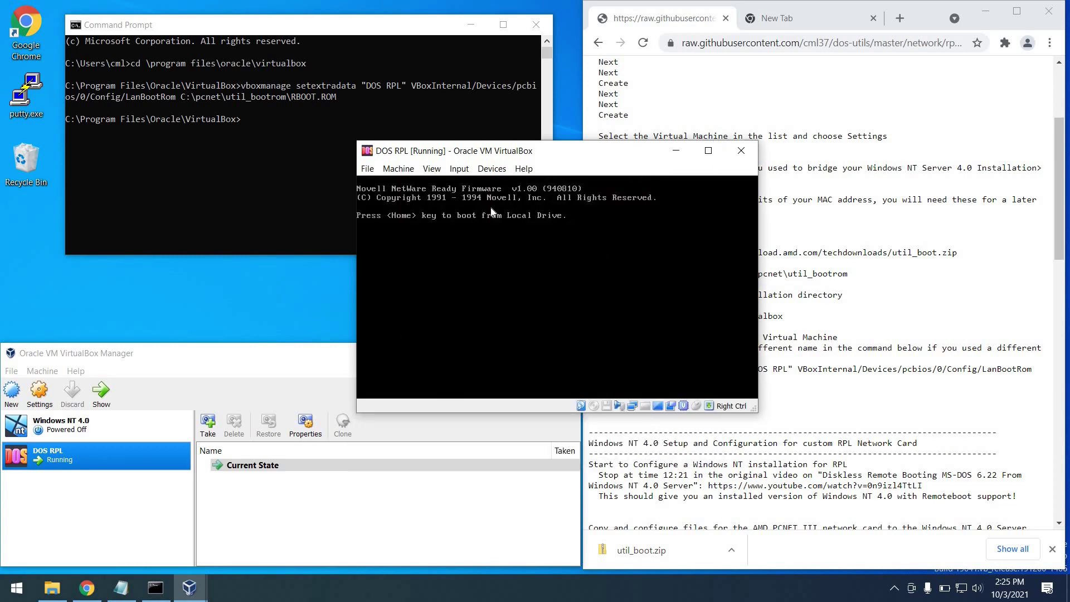
# - Power off DOS RPL and start the Windows NT 4.0 machine
pyautogui.click(743, 154)
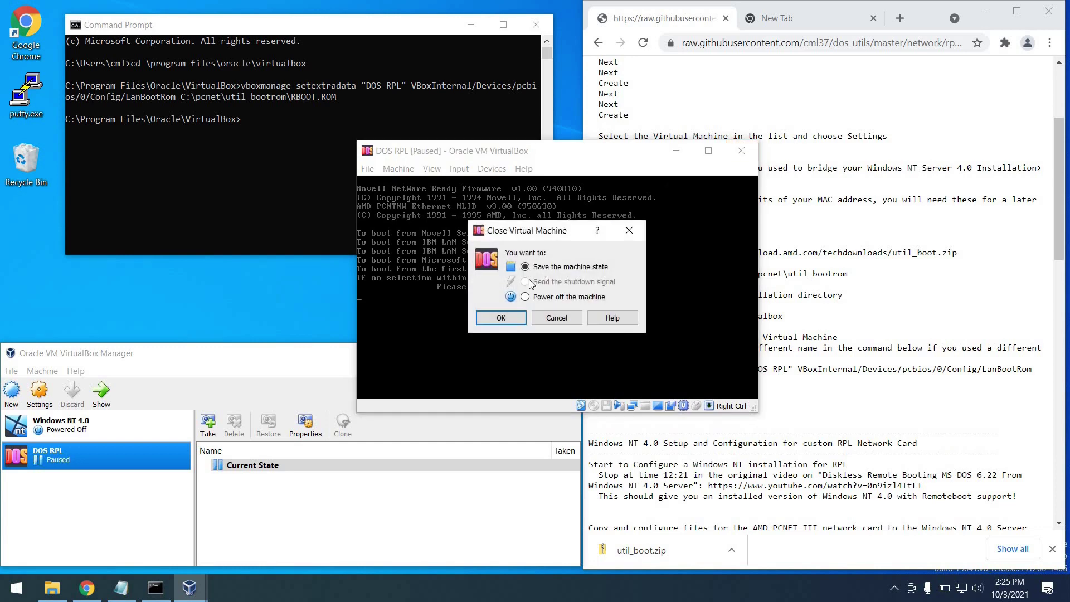
pyautogui.click(509, 322)
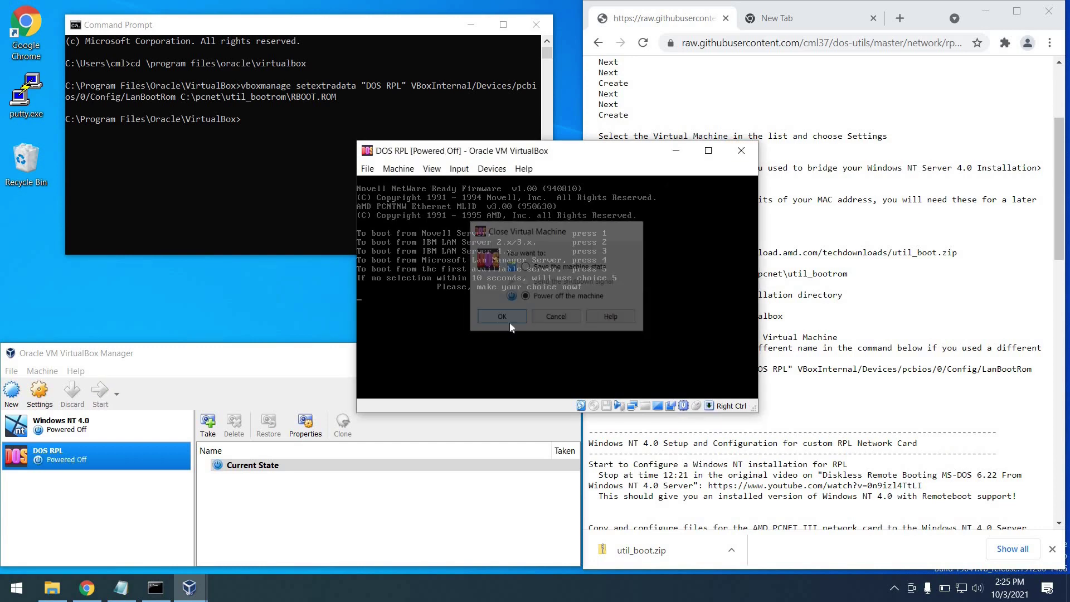
pyautogui.click(130, 424)
pyautogui.click(102, 390)
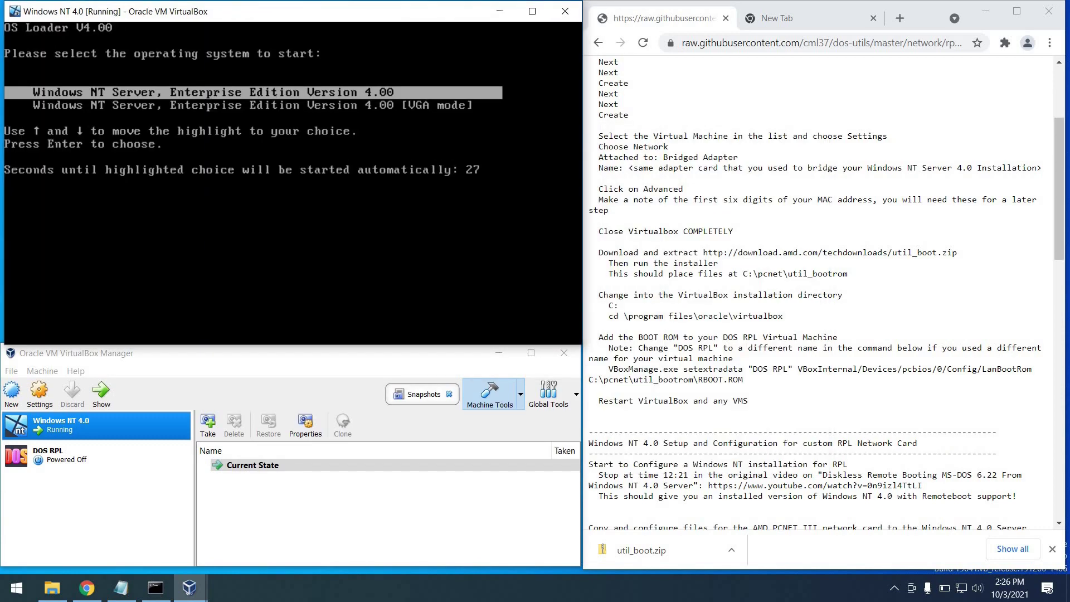
# - Scroll the setup guide to the Windows NT RPL configuration section and its stop-at-12:21 video note
pyautogui.click(770, 251)
pyautogui.scroll(-7, 769, 252)
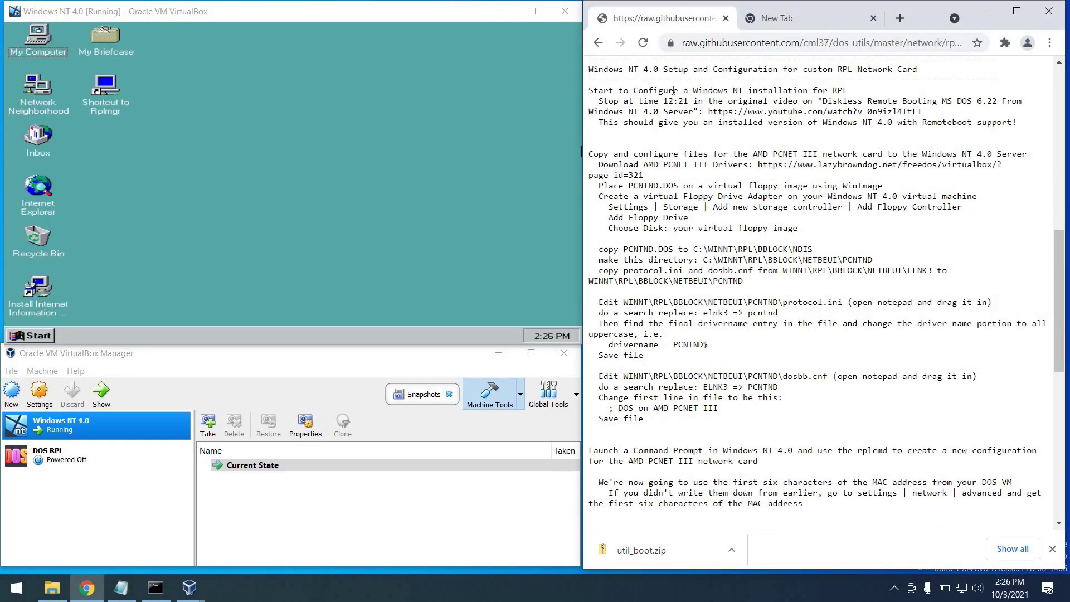
pyautogui.tripleClick(674, 90)
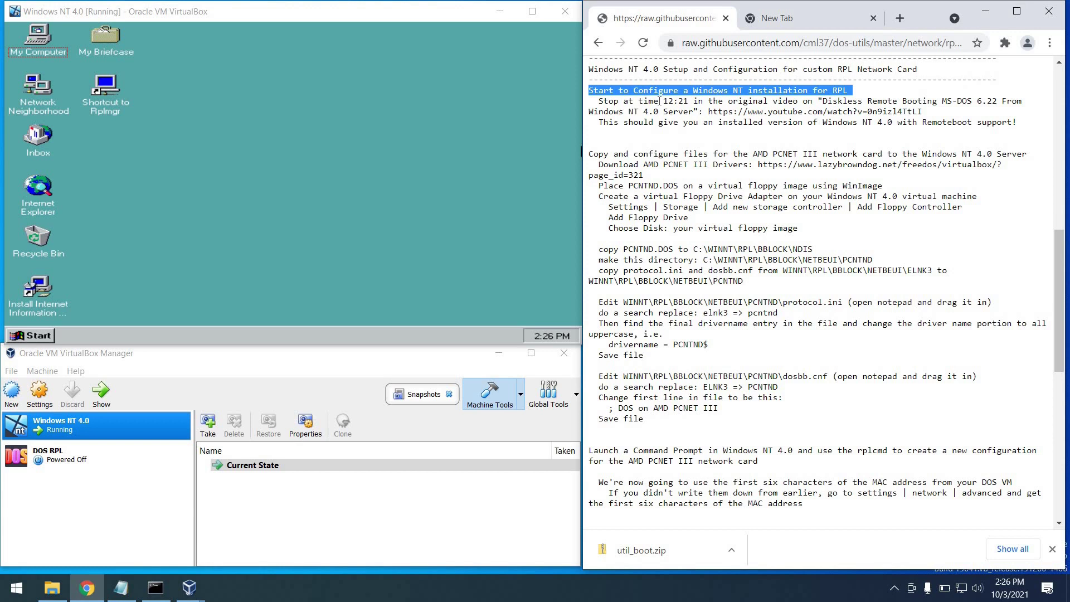
pyautogui.tripleClick(659, 101)
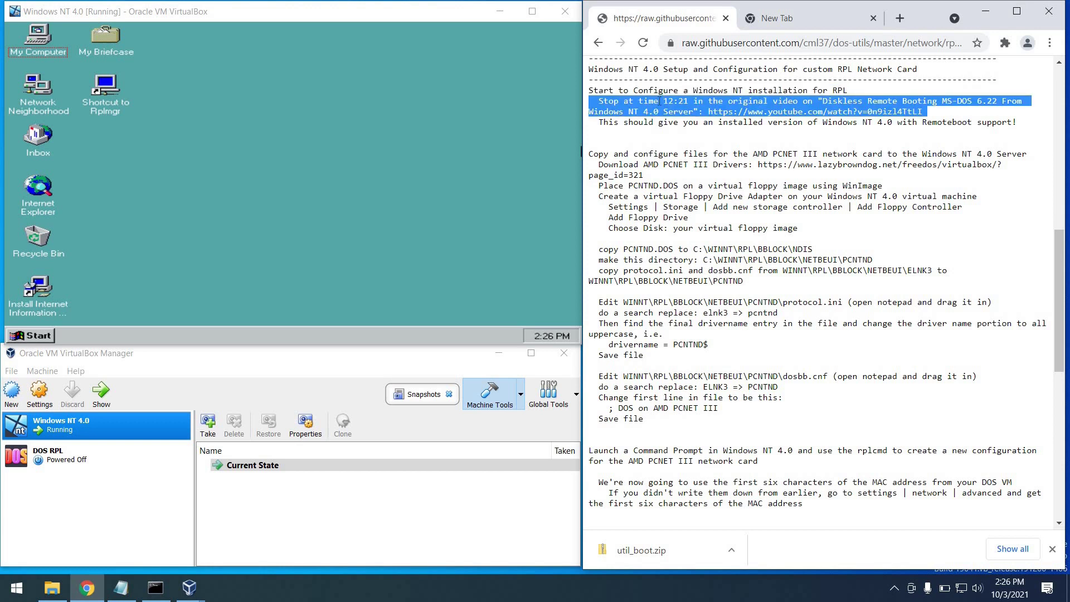
pyautogui.click(709, 108)
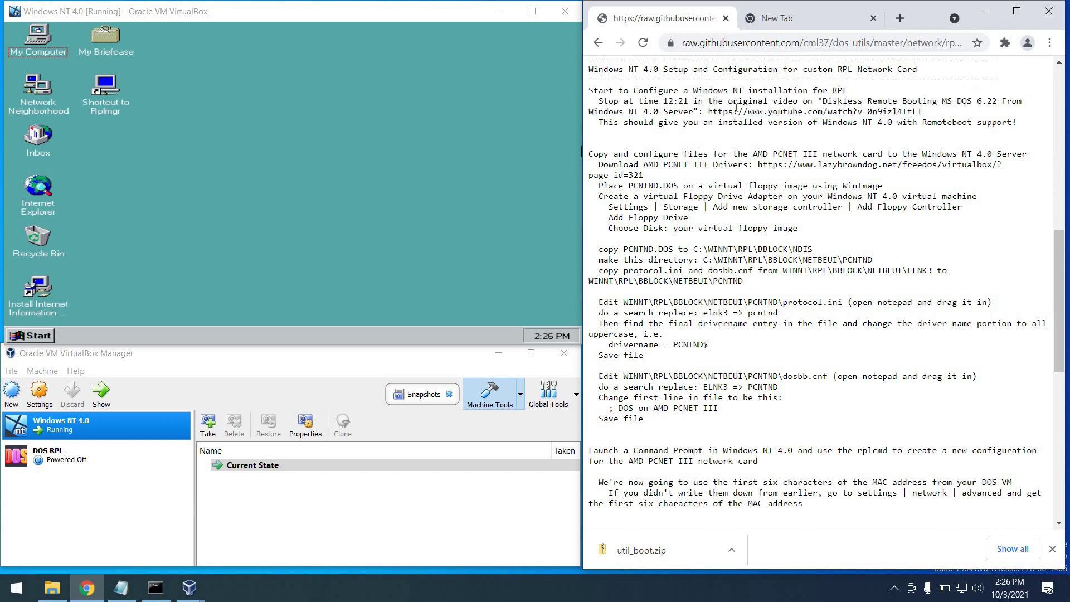
# - Copy the guide's YouTube video link and paste it into the new tab's address bar
pyautogui.moveTo(707, 111); pyautogui.dragTo(923, 111)
pyautogui.hotkey('ctrl', 'c')
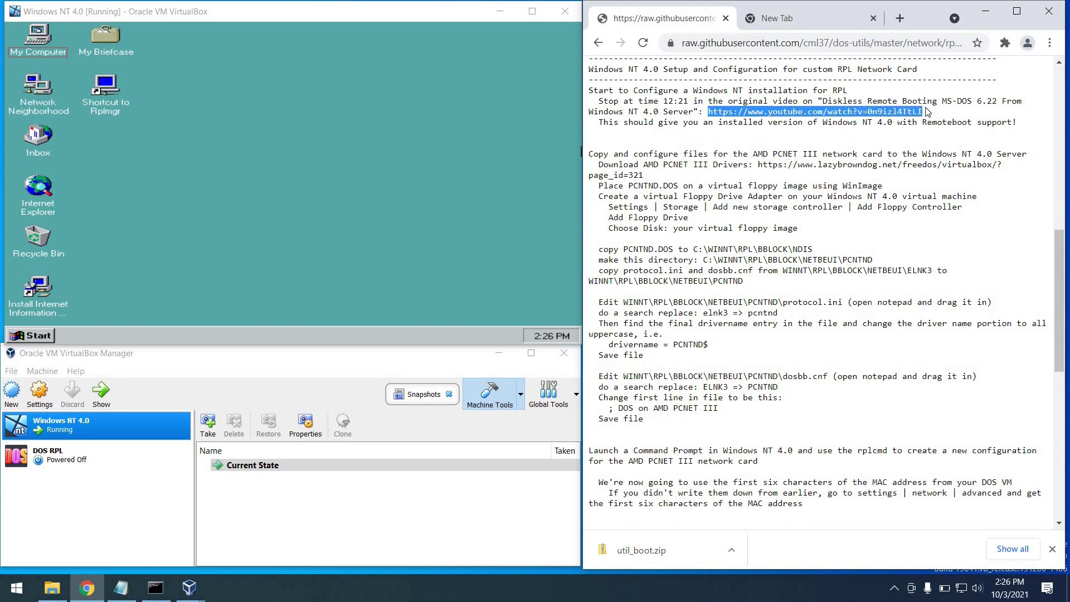
pyautogui.click(844, 20)
pyautogui.click(833, 42)
pyautogui.hotkey('ctrl', 'v')
# - Play the RetroTour video from 12:22, then find the guide's Remoteboot note and AMD PCNET III file-copy steps
pyautogui.press('Return')
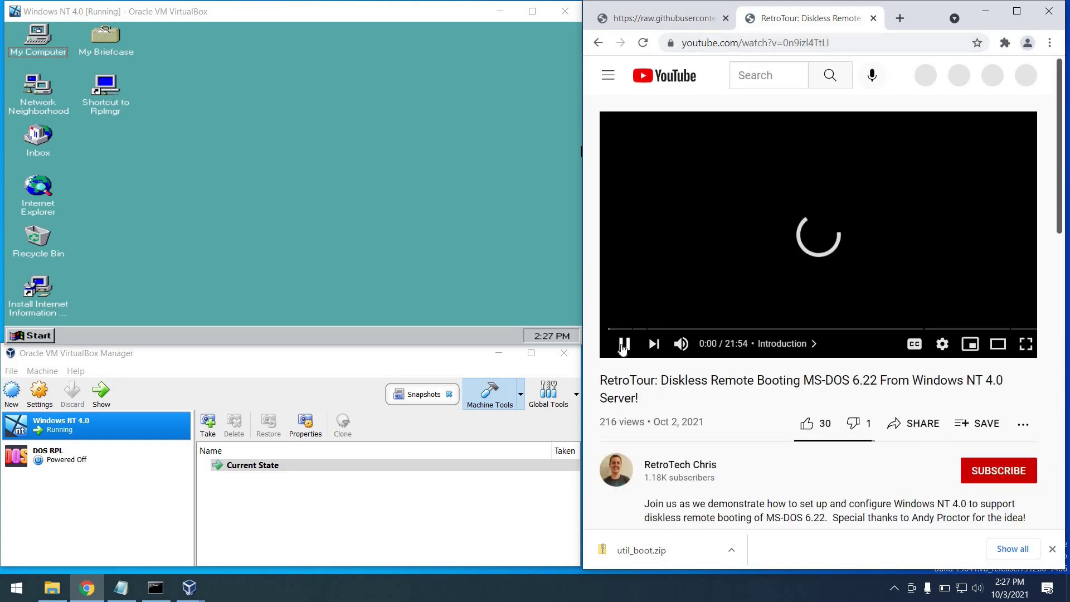
pyautogui.click(846, 329)
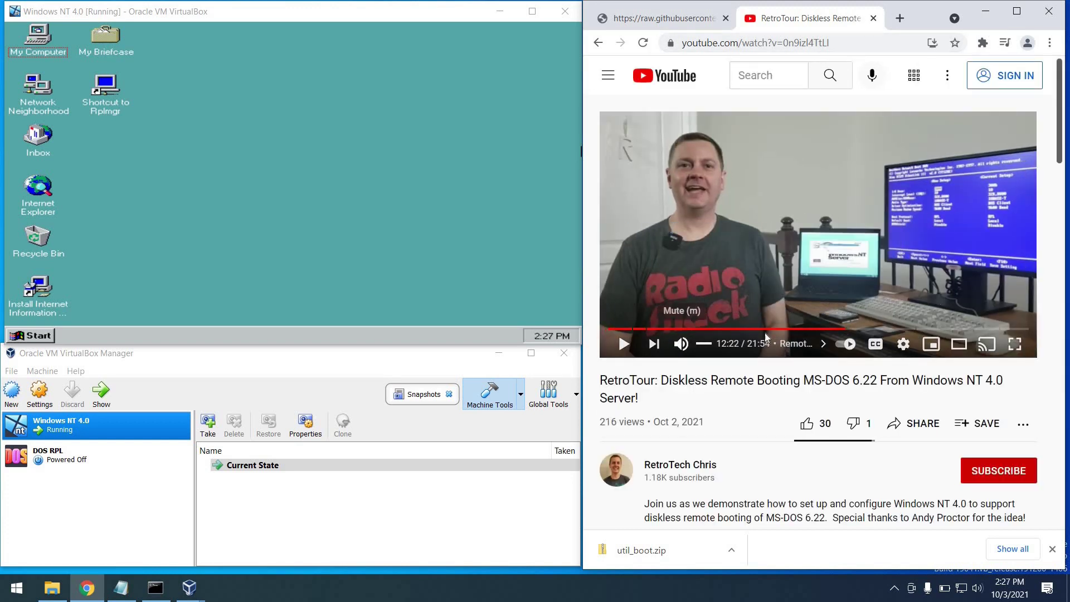
pyautogui.click(659, 19)
pyautogui.tripleClick(653, 124)
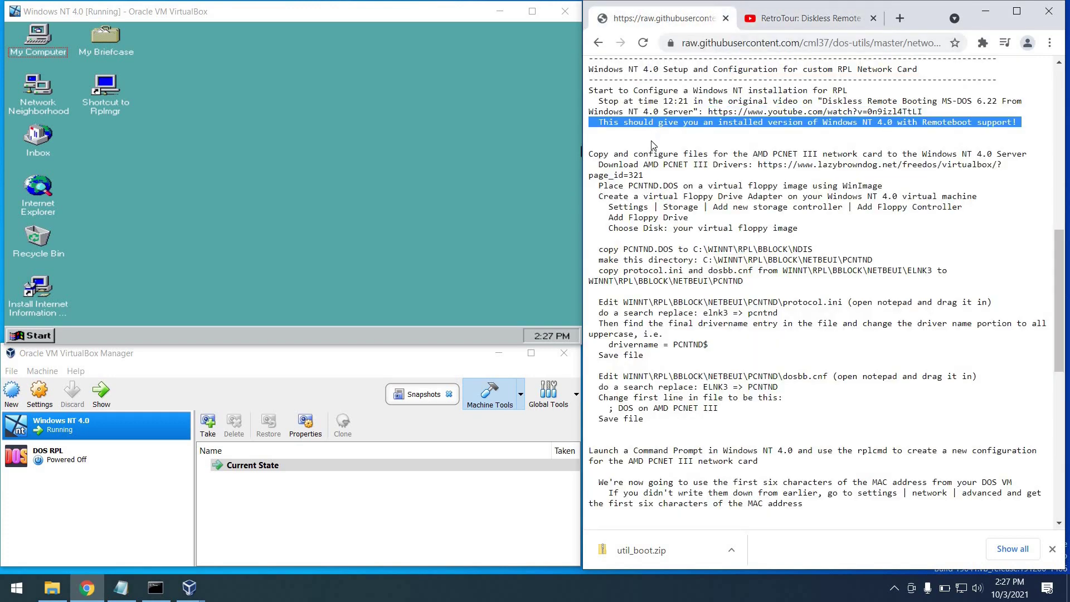
pyautogui.click(653, 146)
pyautogui.scroll(-1, 663, 140)
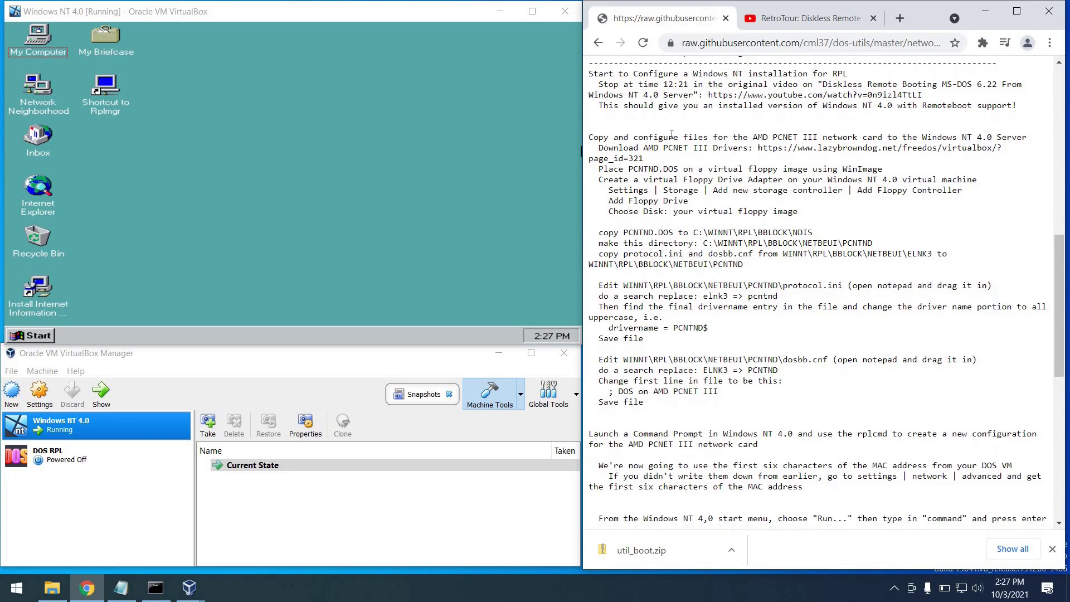
pyautogui.tripleClick(672, 137)
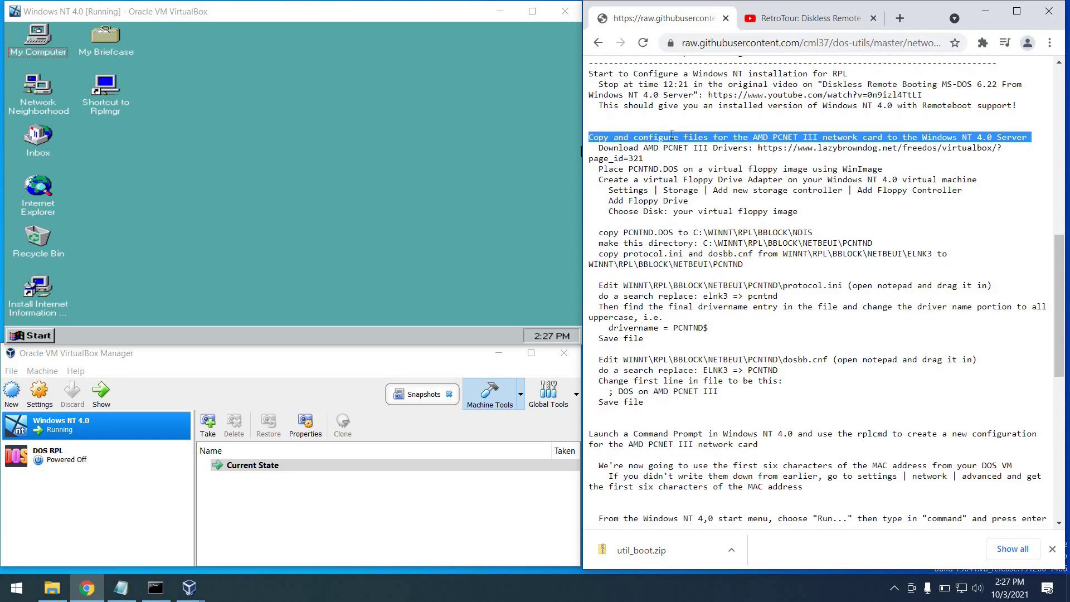
pyautogui.tripleClick(678, 146)
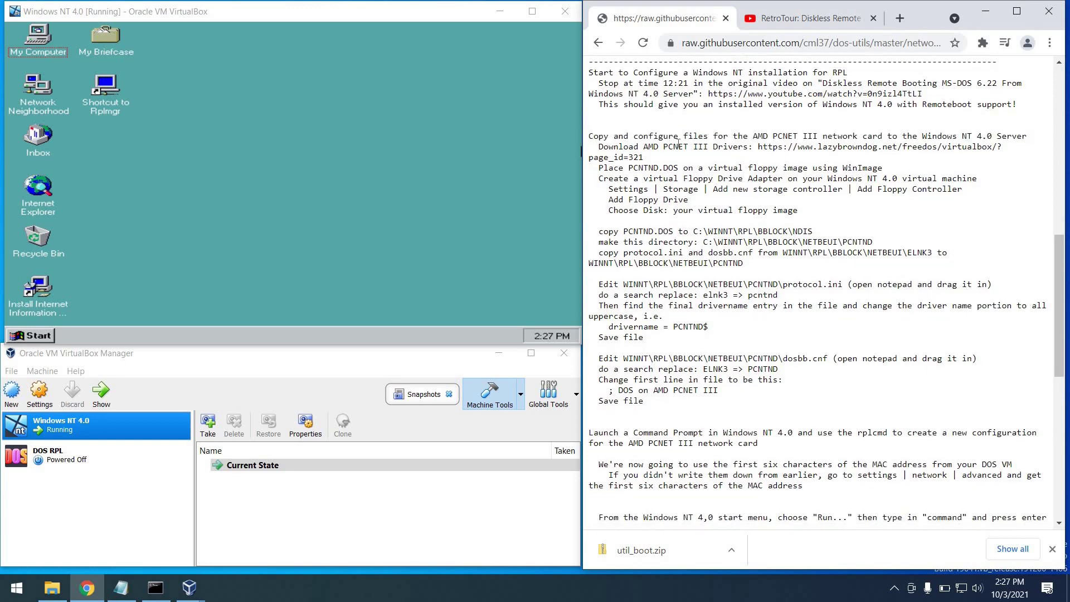
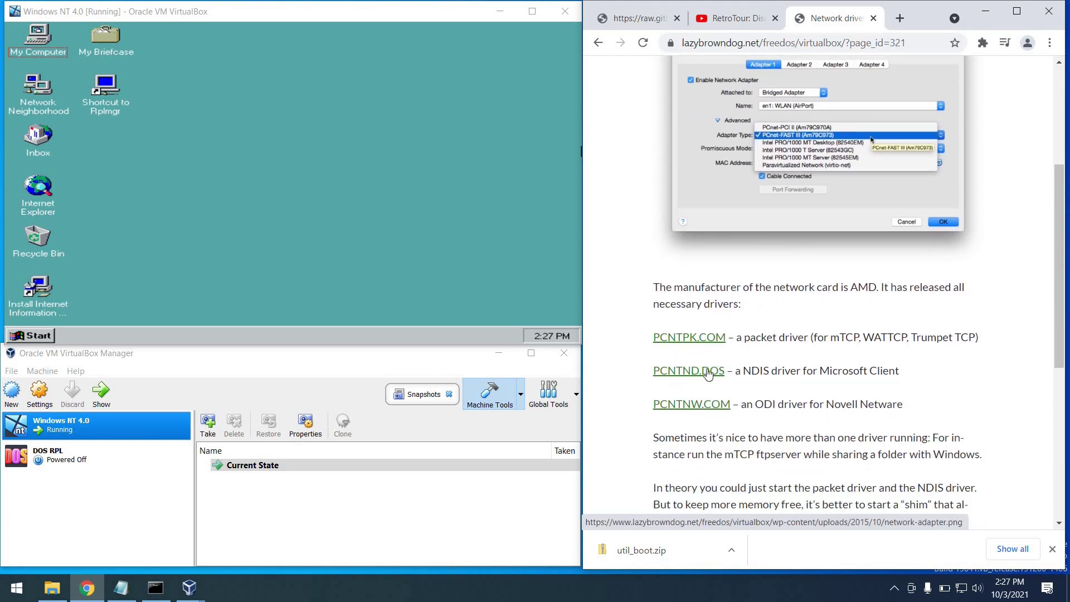
# - Download the PCNTND.DOS driver archive pcntnd.zip and scroll down the RPL setup instructions
pyautogui.click(704, 375)
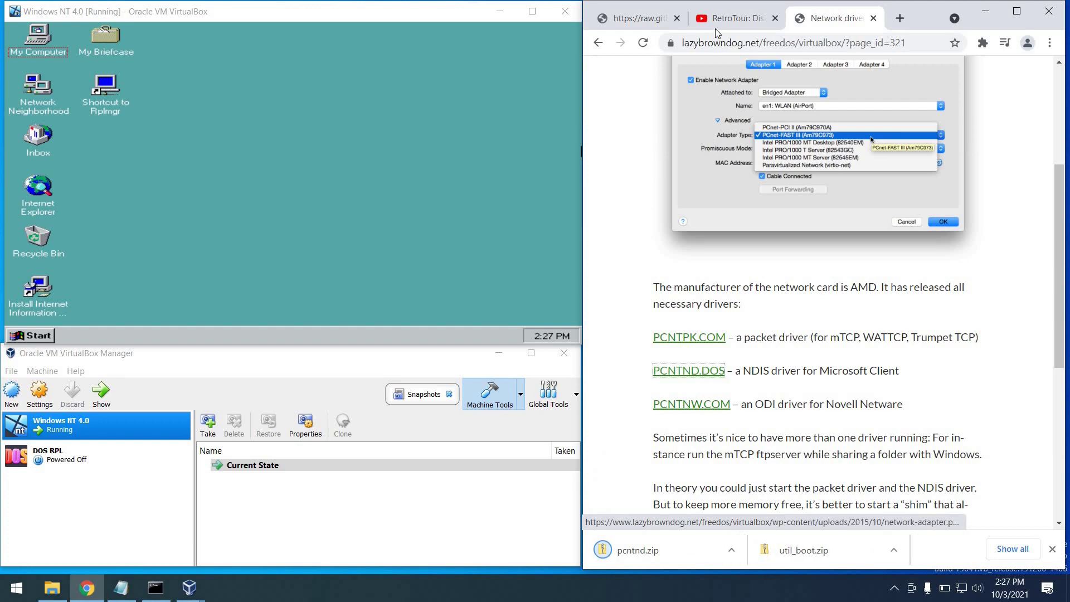
pyautogui.click(639, 18)
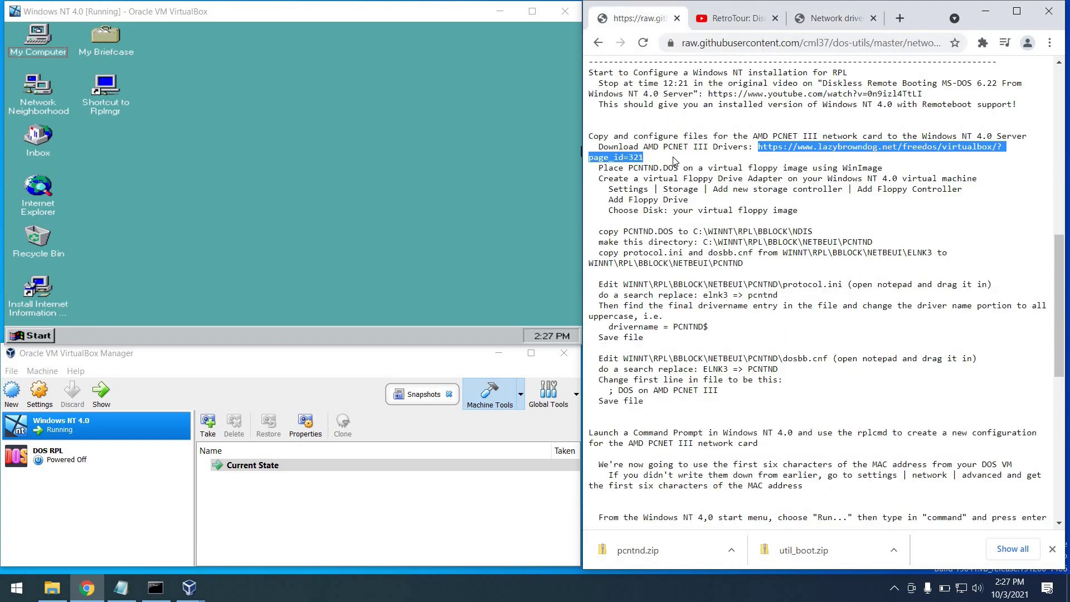
pyautogui.click(675, 161)
pyautogui.scroll(-1, 676, 161)
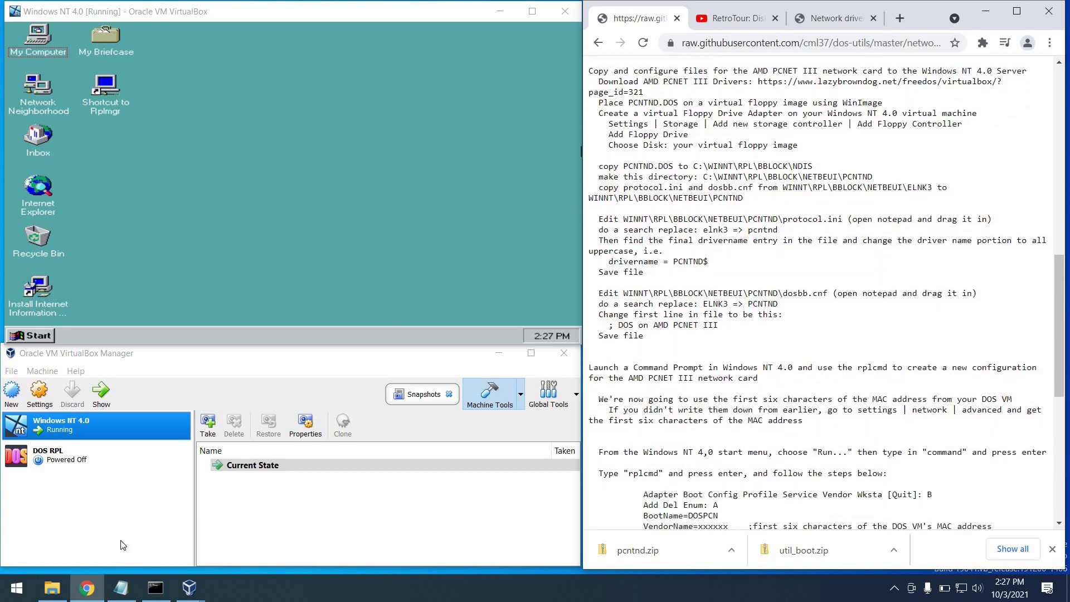
# - Extract pcntnd.zip in Downloads into its own pcntnd subfolder with UniExtract
pyautogui.click(53, 588)
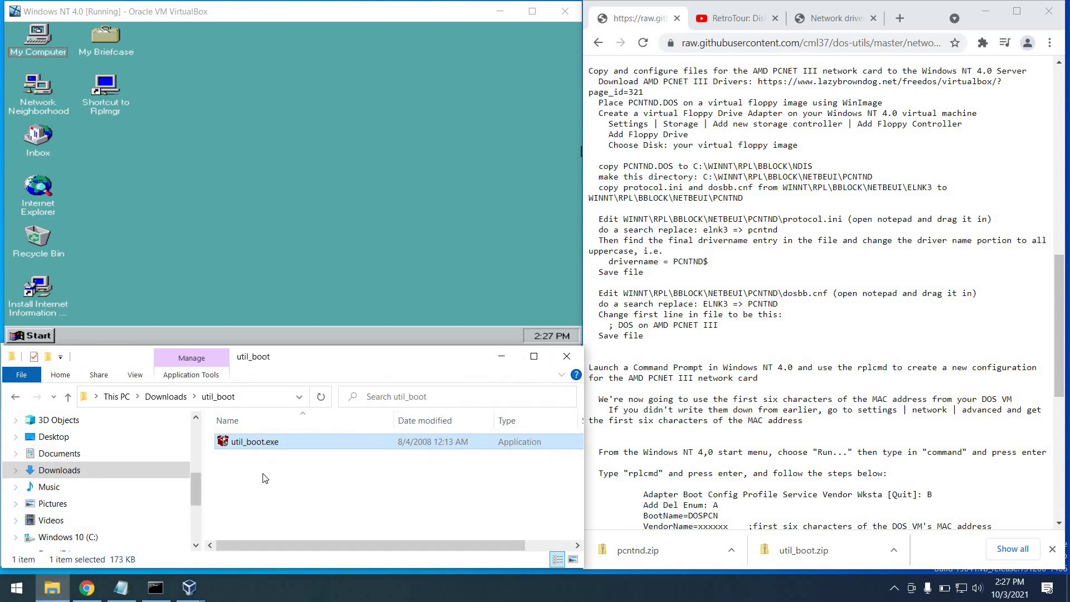
pyautogui.click(183, 399)
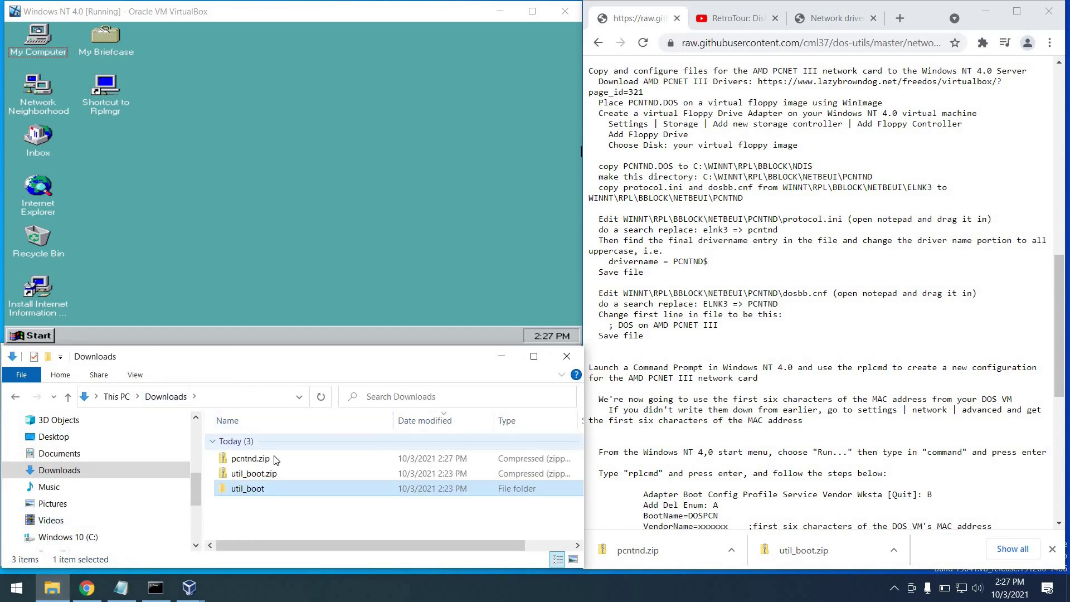
pyautogui.click(274, 458)
pyautogui.rightClick(273, 457)
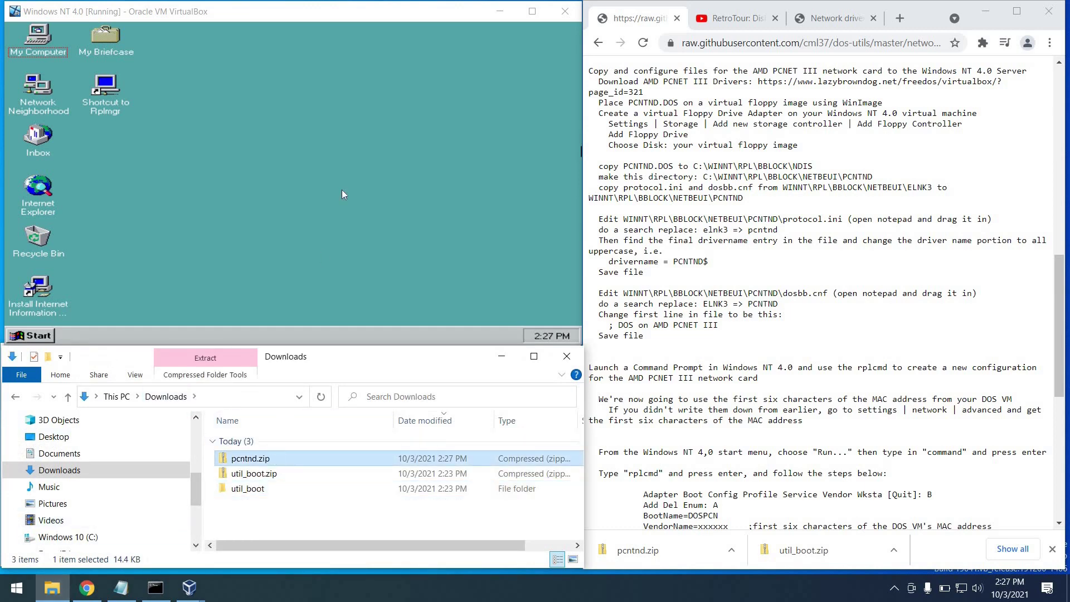
pyautogui.click(349, 59)
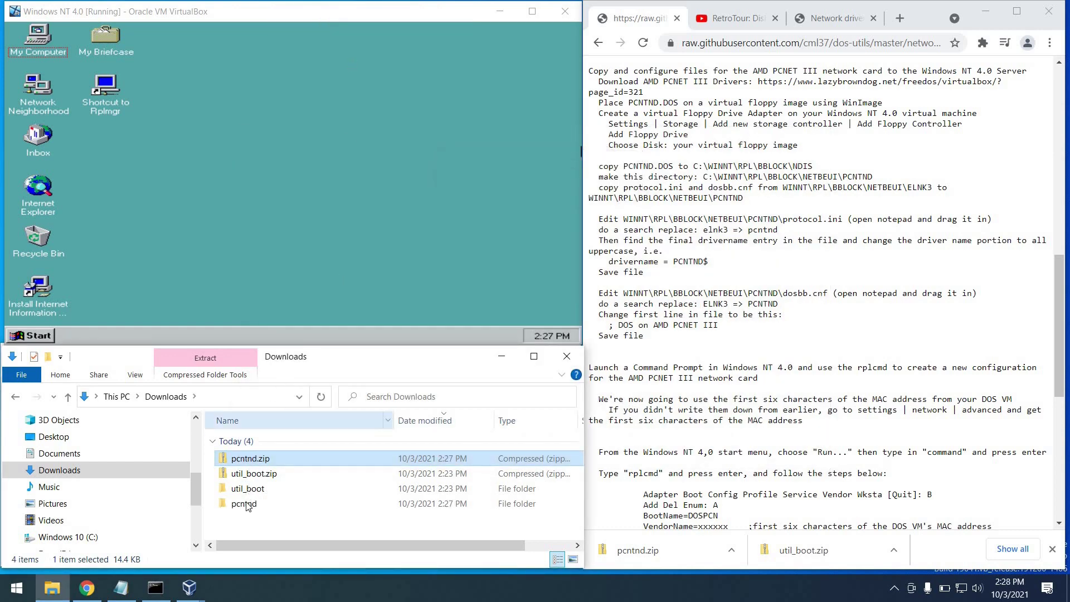
# - Open the extracted pcntnd folder and locate pcntnd.dos for the floppy step
pyautogui.doubleClick(247, 504)
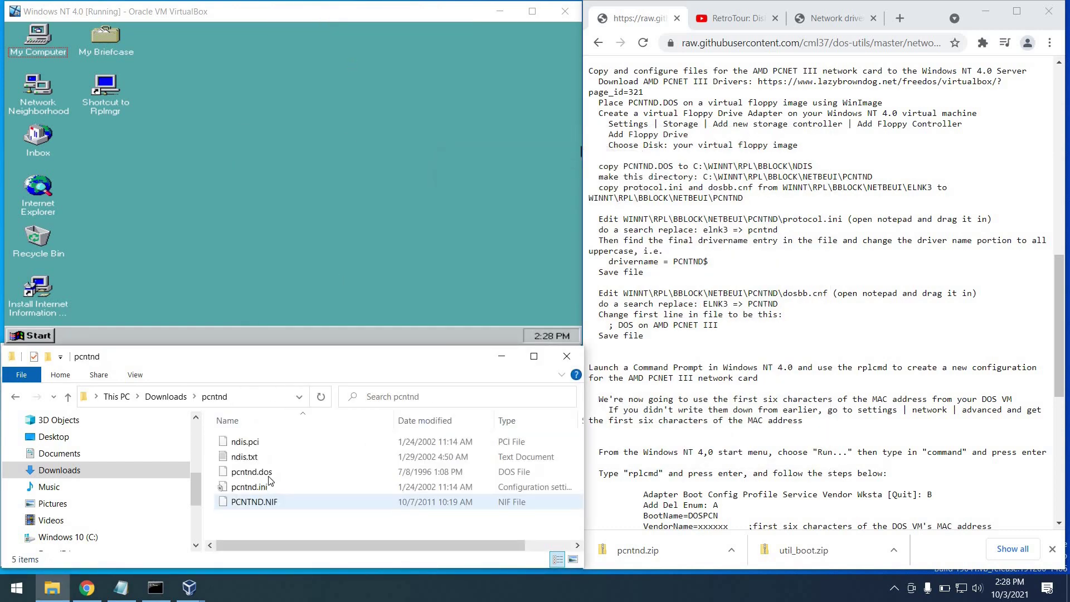
pyautogui.click(252, 472)
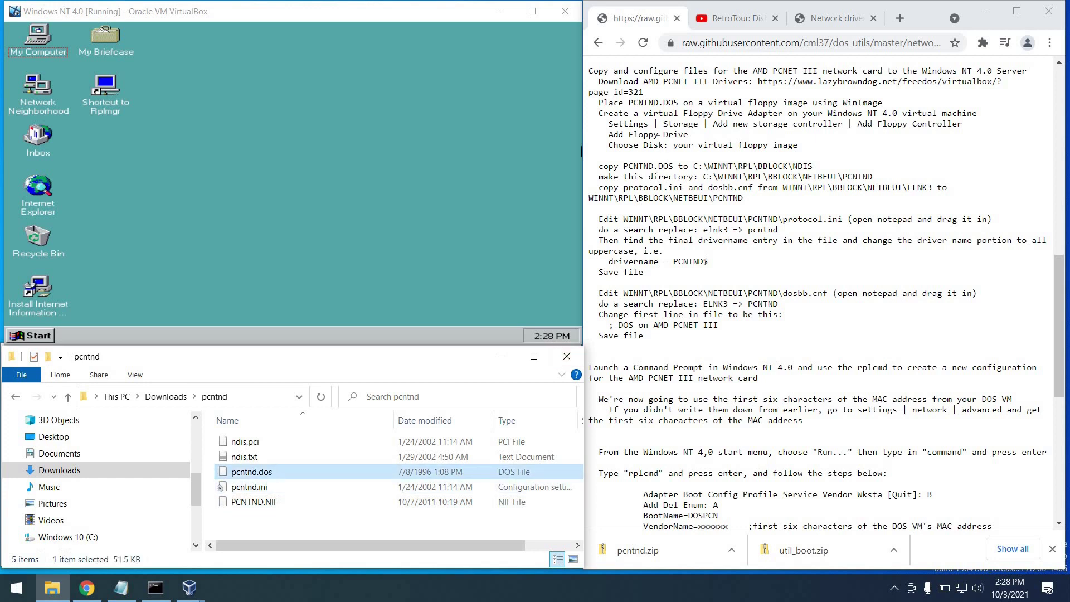
pyautogui.tripleClick(665, 102)
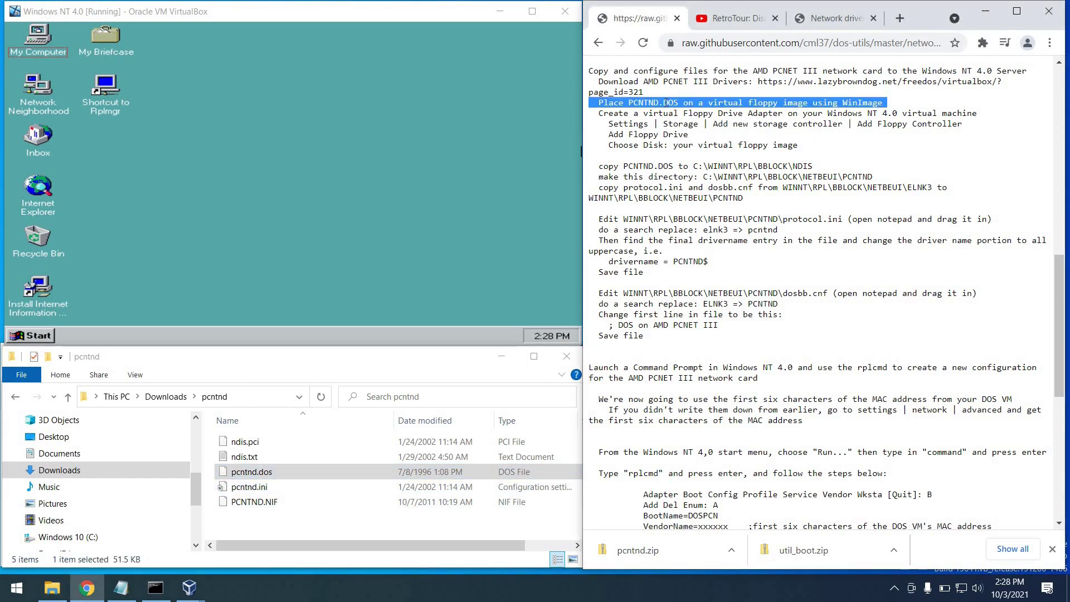
pyautogui.click(250, 396)
pyautogui.click(262, 433)
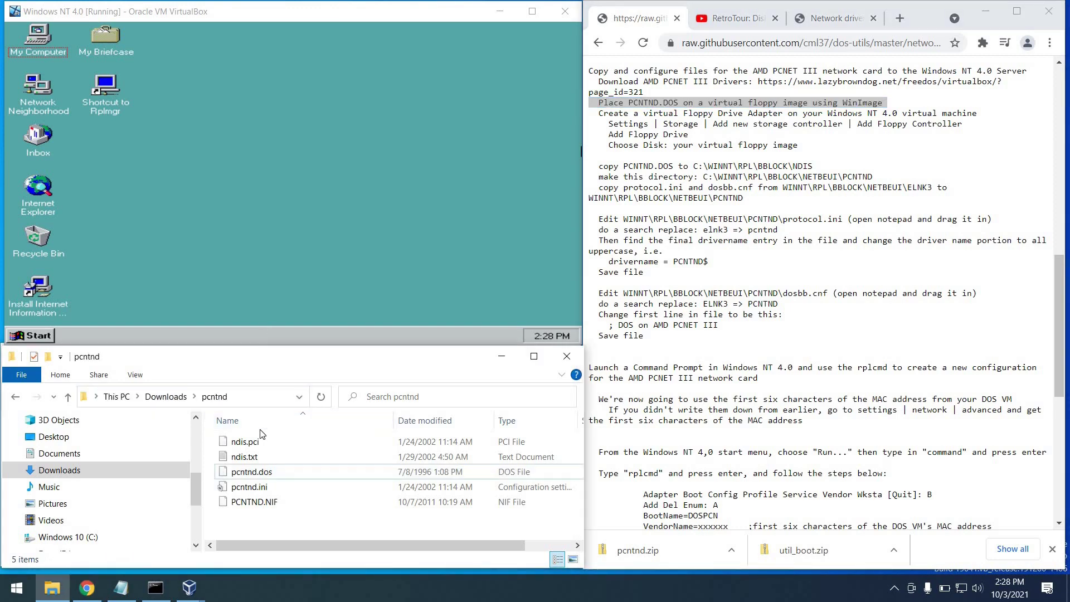
pyautogui.press('super')
# - Launch WinImage and create a new blank 1.44 MB floppy image
pyautogui.write('winimage')
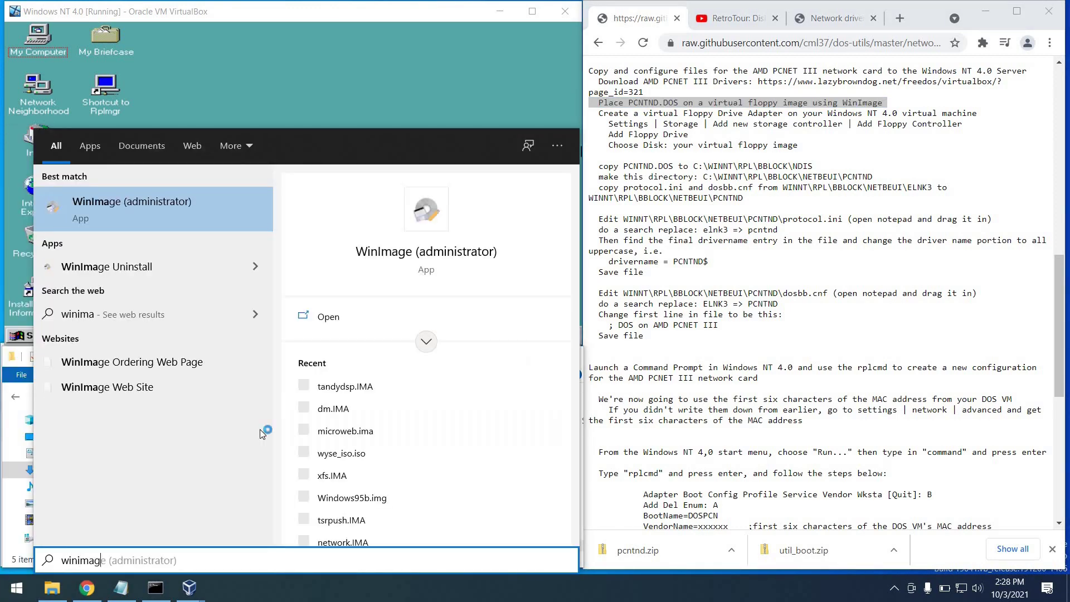
pyautogui.press('Return')
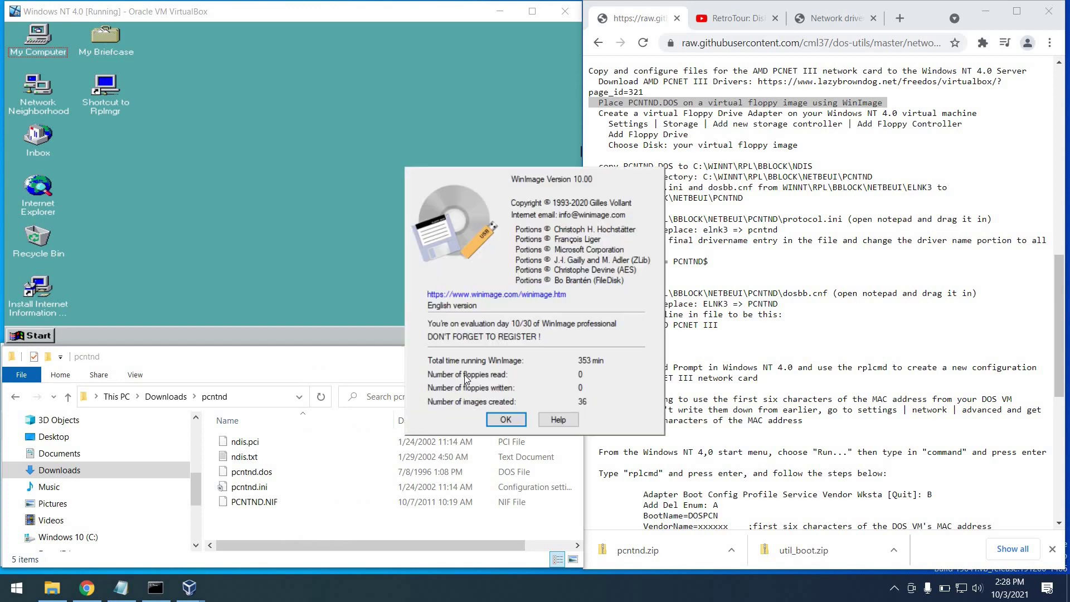
pyautogui.click(499, 422)
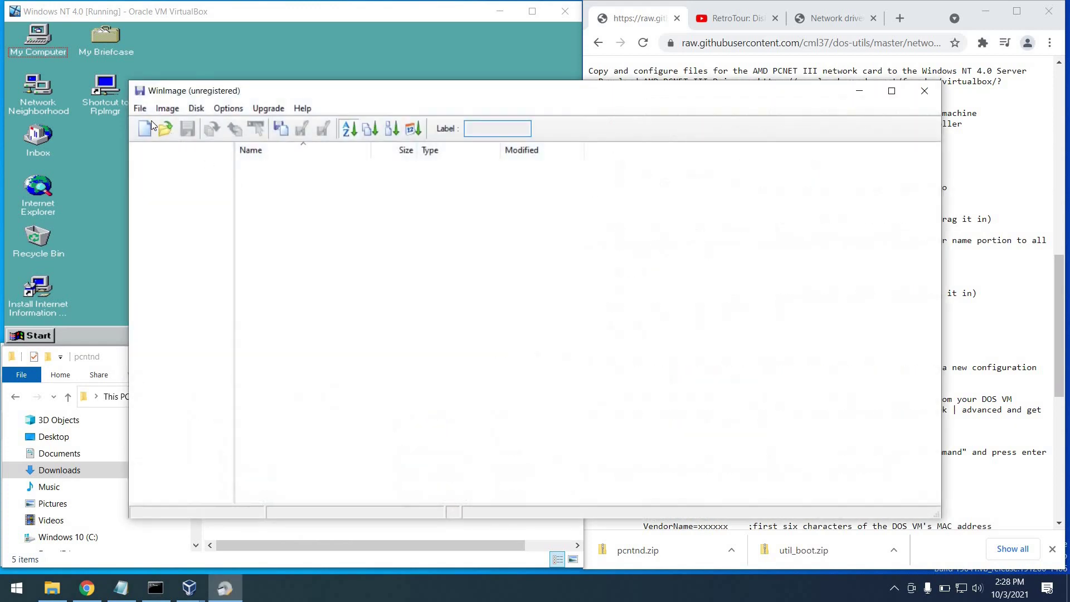
pyautogui.click(140, 108)
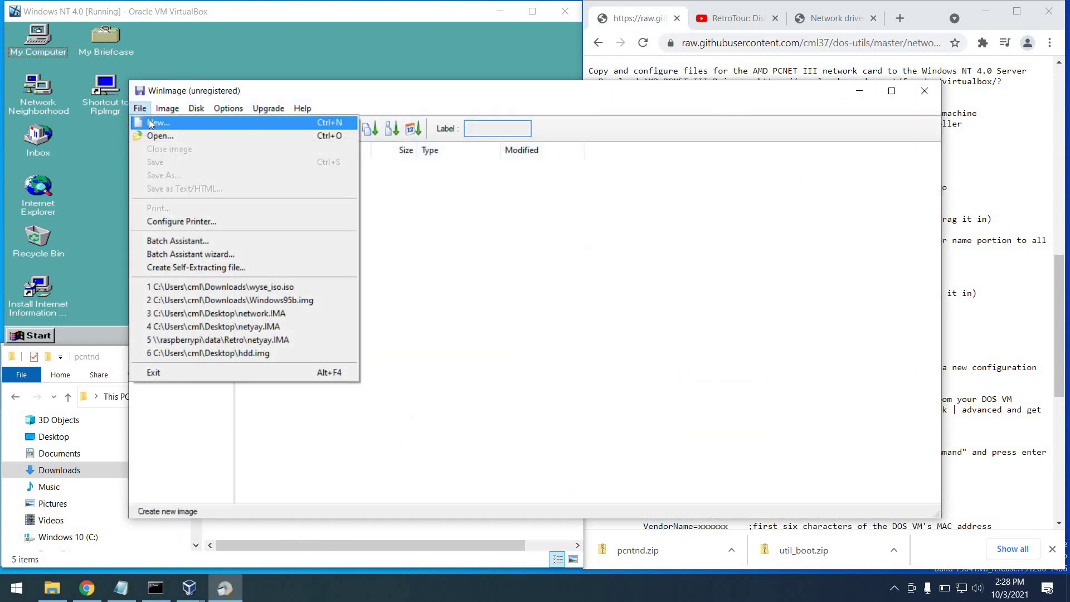
pyautogui.click(151, 123)
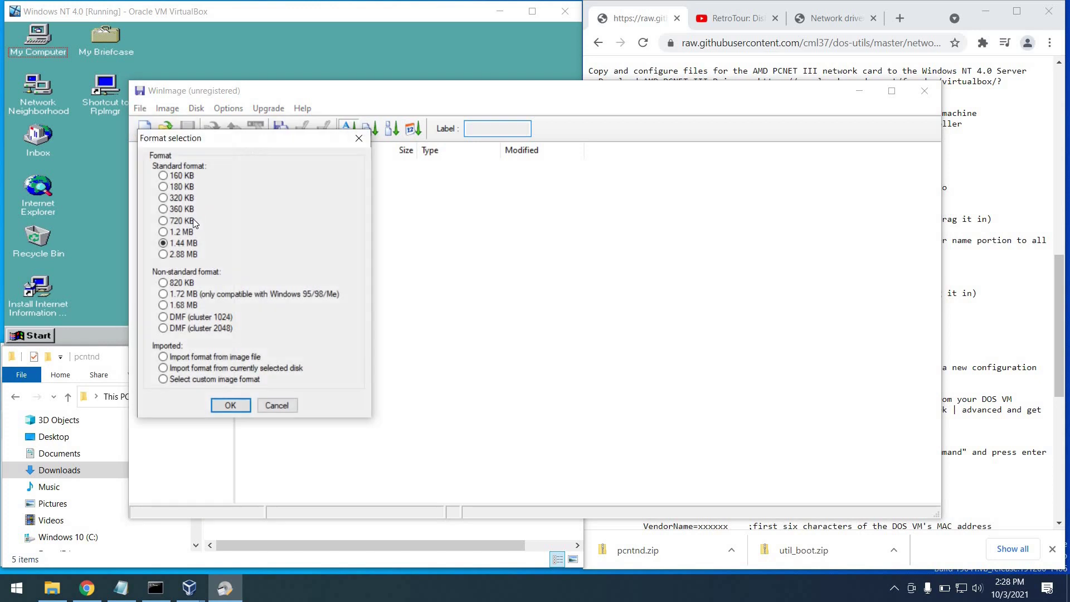
pyautogui.click(228, 405)
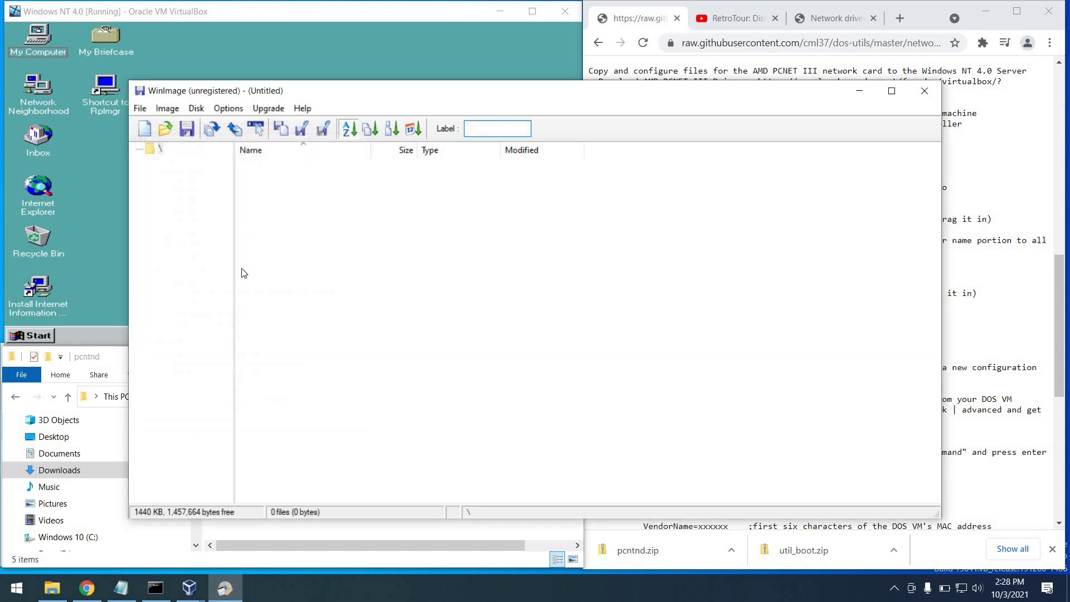
# - Inject pcntnd.dos (52,736 bytes) from Downloads\pcntnd into the floppy image
pyautogui.click(168, 110)
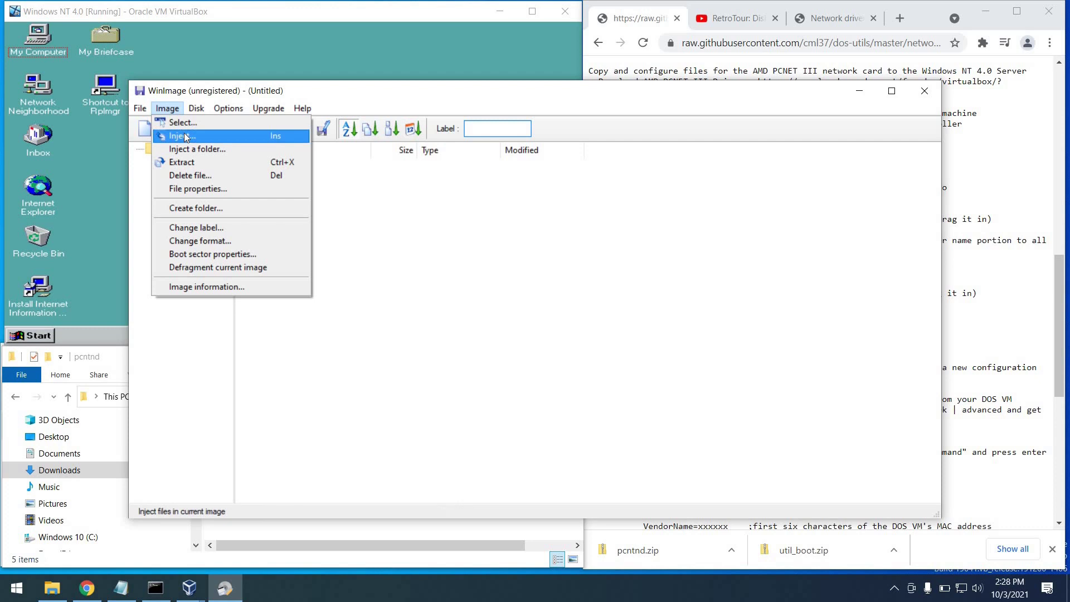
pyautogui.click(184, 136)
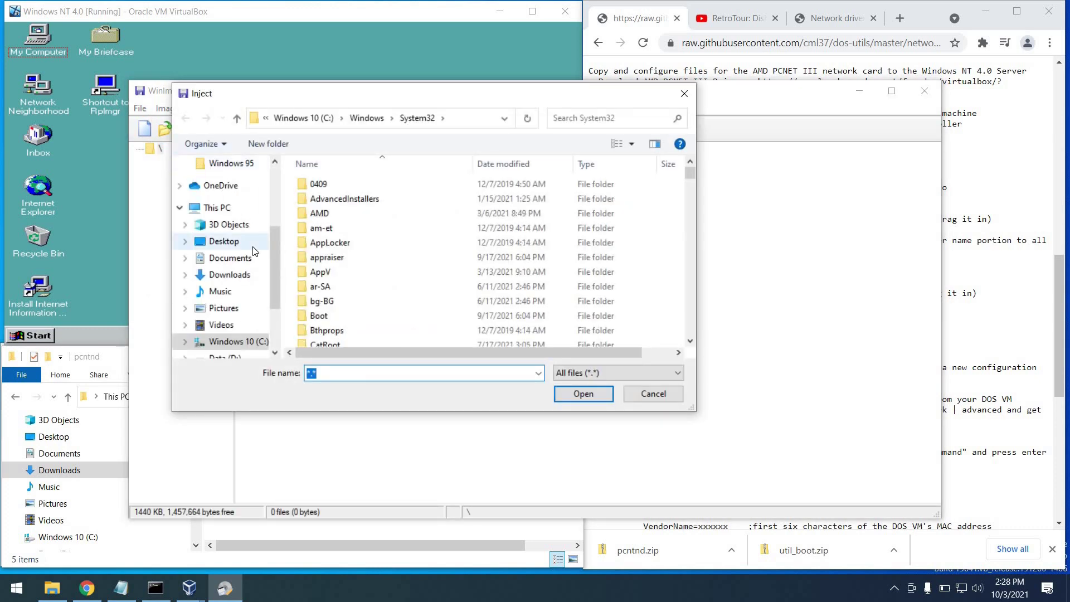
pyautogui.scroll(3, 254, 240)
pyautogui.click(240, 211)
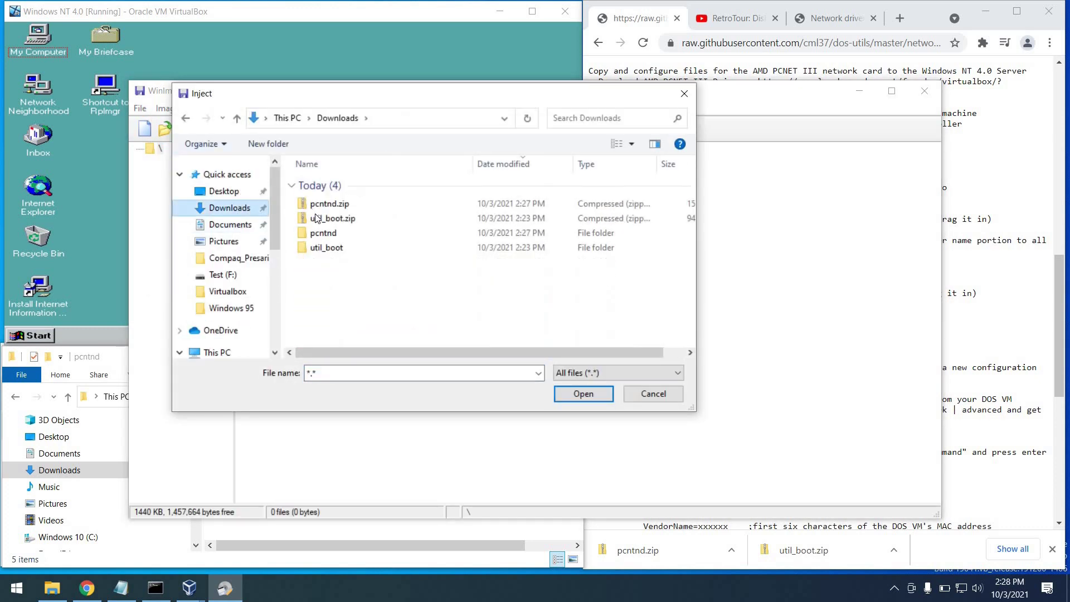
pyautogui.doubleClick(343, 230)
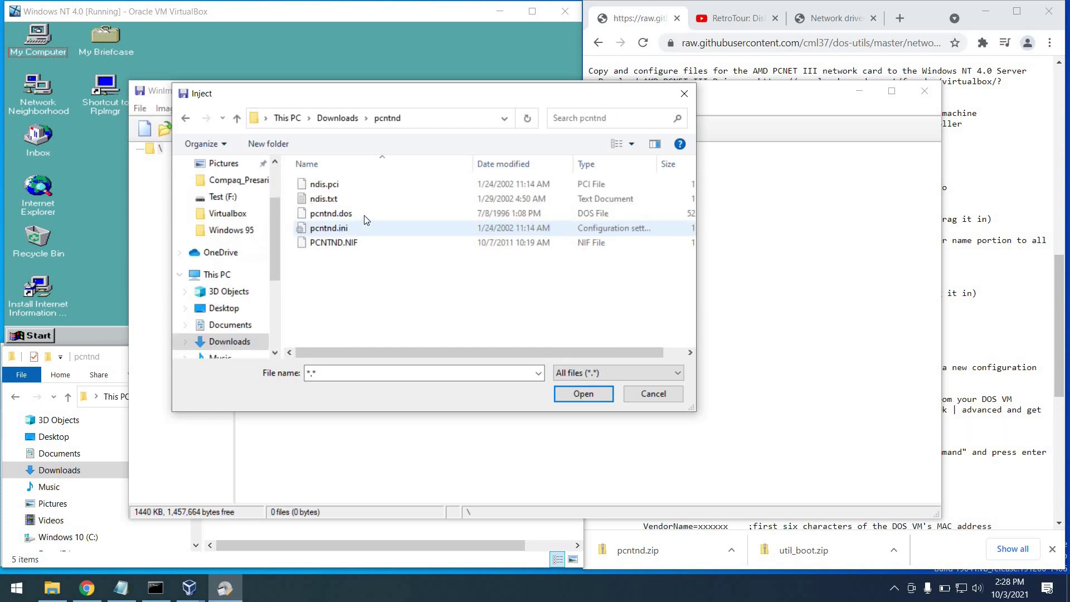
pyautogui.click(365, 216)
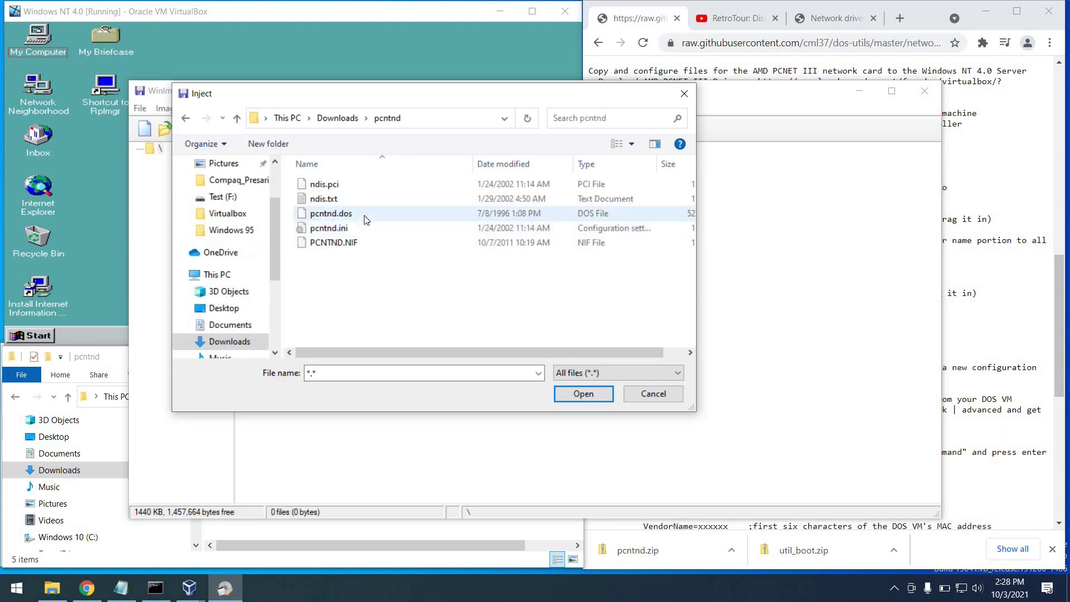
pyautogui.click(573, 393)
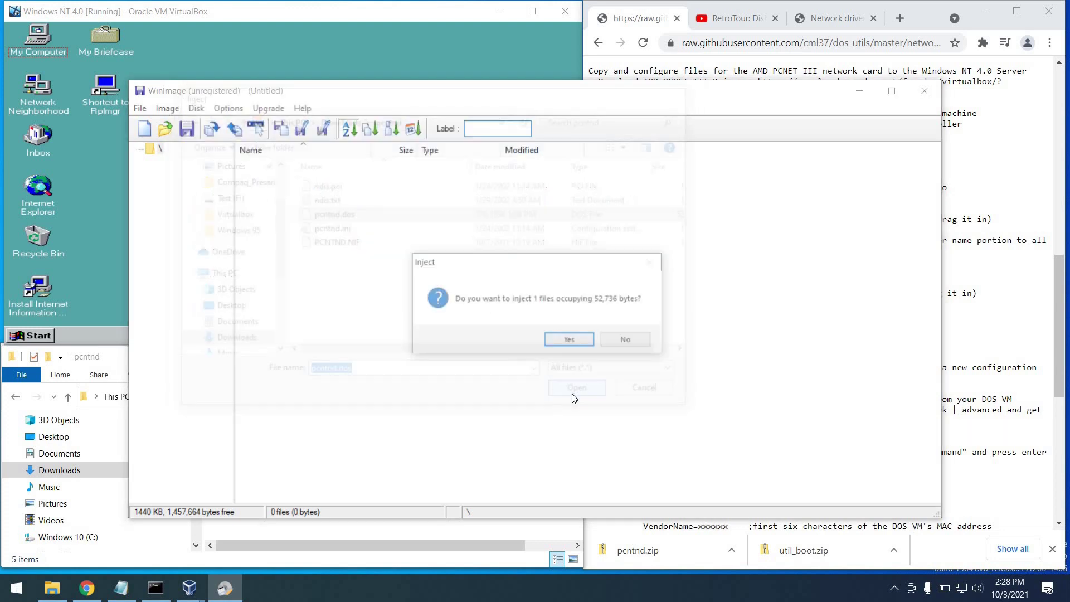
pyautogui.click(572, 340)
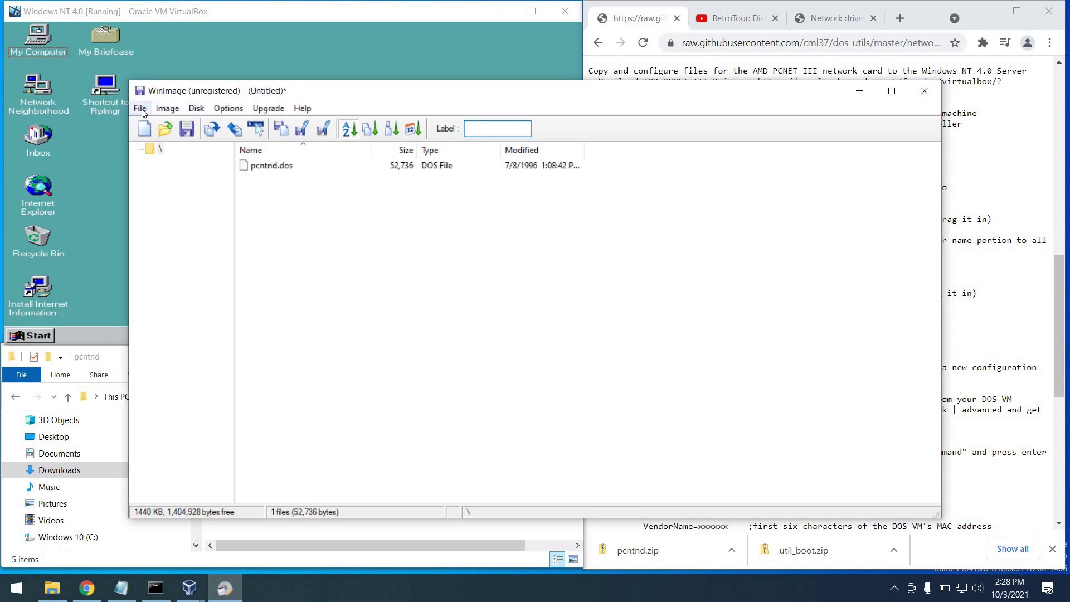
# - Save the image as pcntnd.ima (*.ima) on the Desktop and close WinImage
pyautogui.click(141, 109)
pyautogui.click(160, 176)
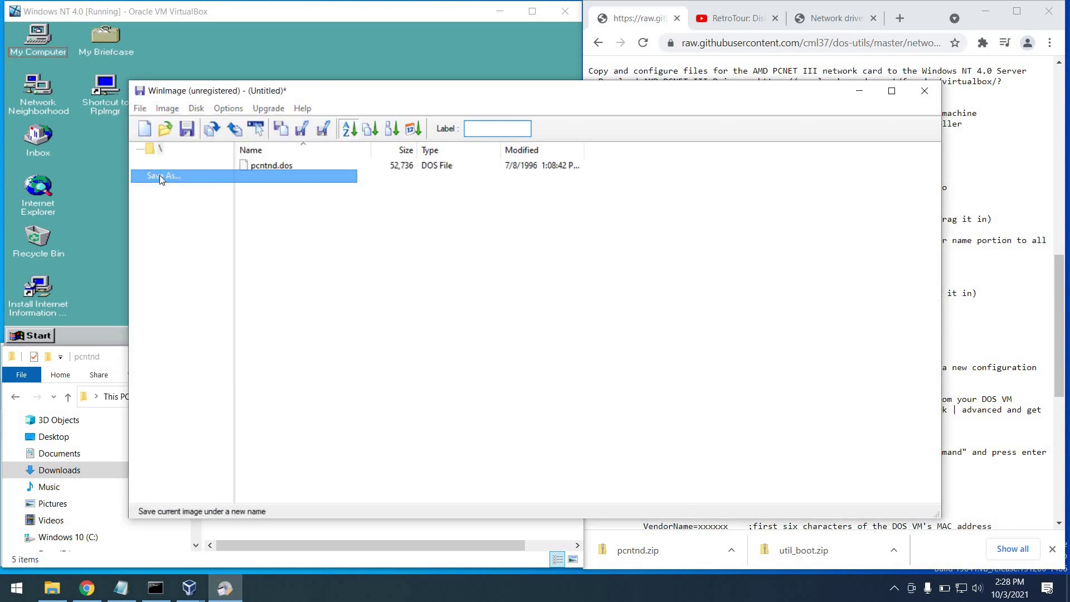
pyautogui.click(365, 393)
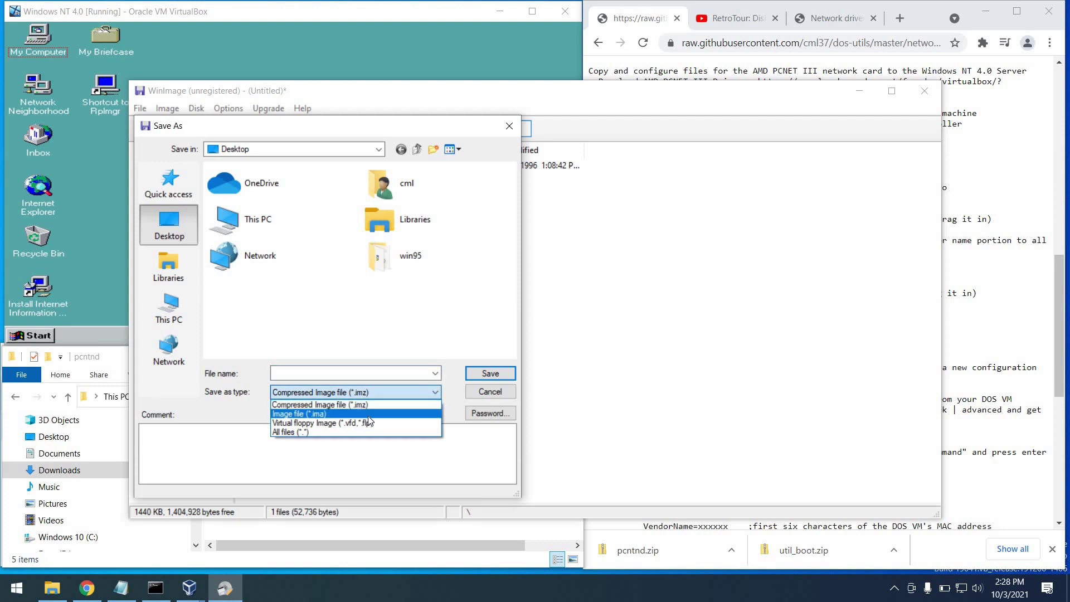
pyautogui.click(354, 414)
pyautogui.click(344, 373)
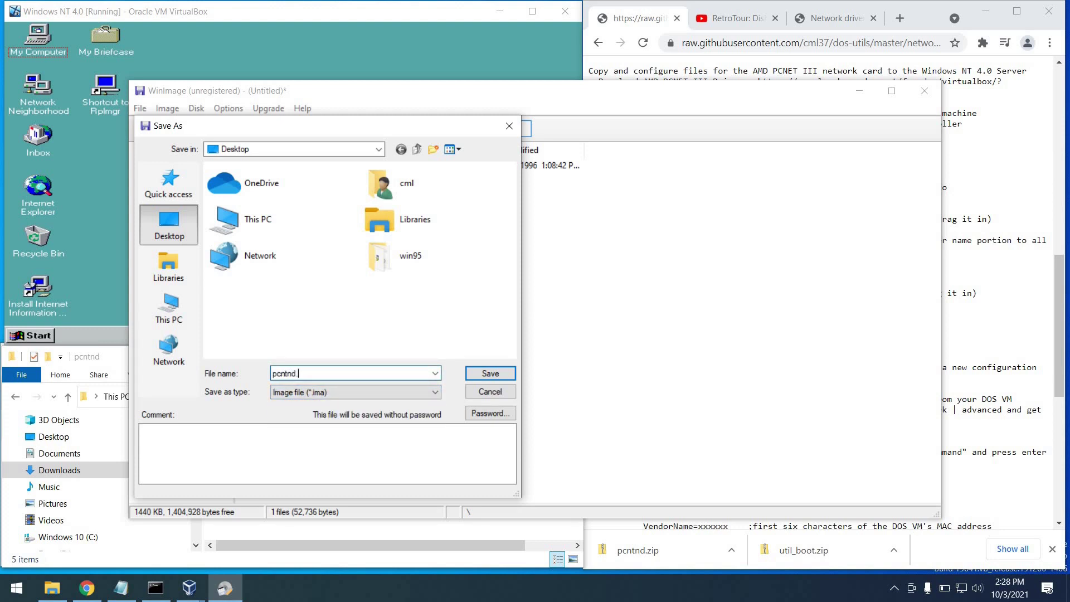
pyautogui.click(490, 373)
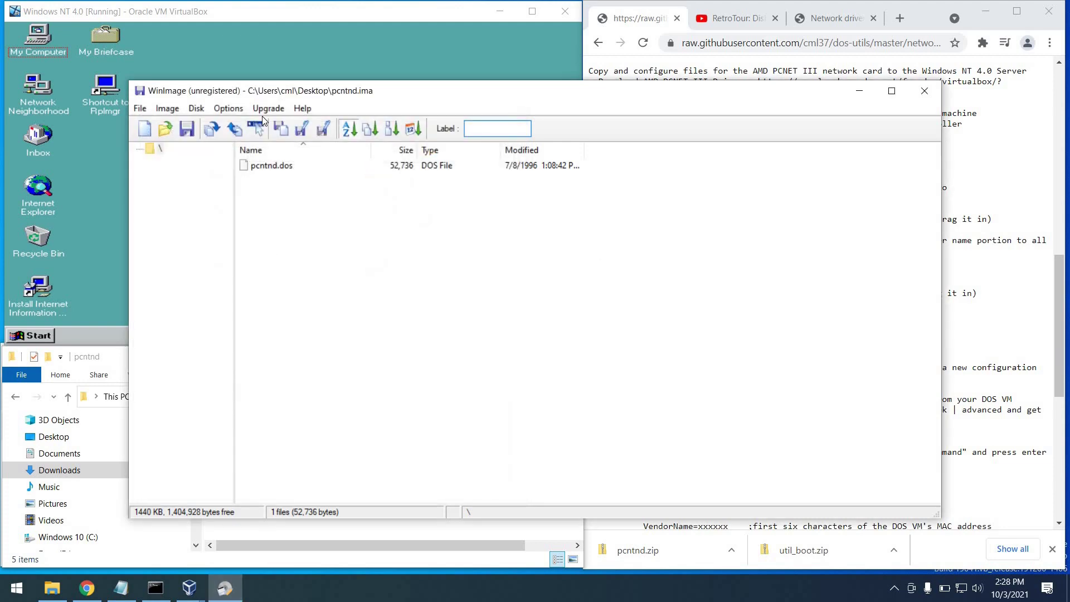
pyautogui.doubleClick(141, 92)
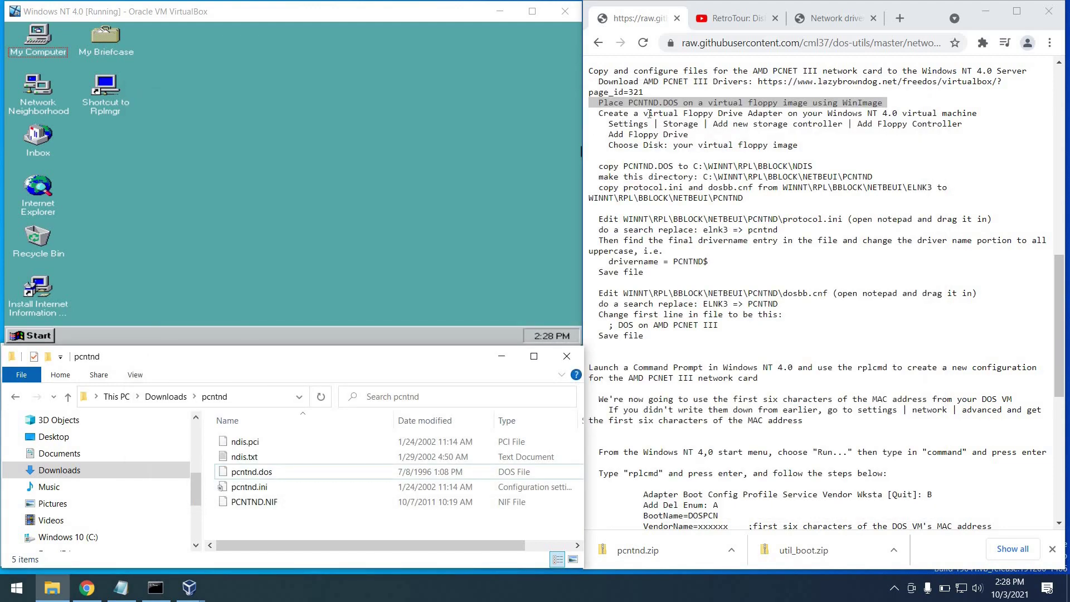
# - Open the Windows NT 4.0 machine's Storage settings and select the IDE controller
pyautogui.tripleClick(649, 113)
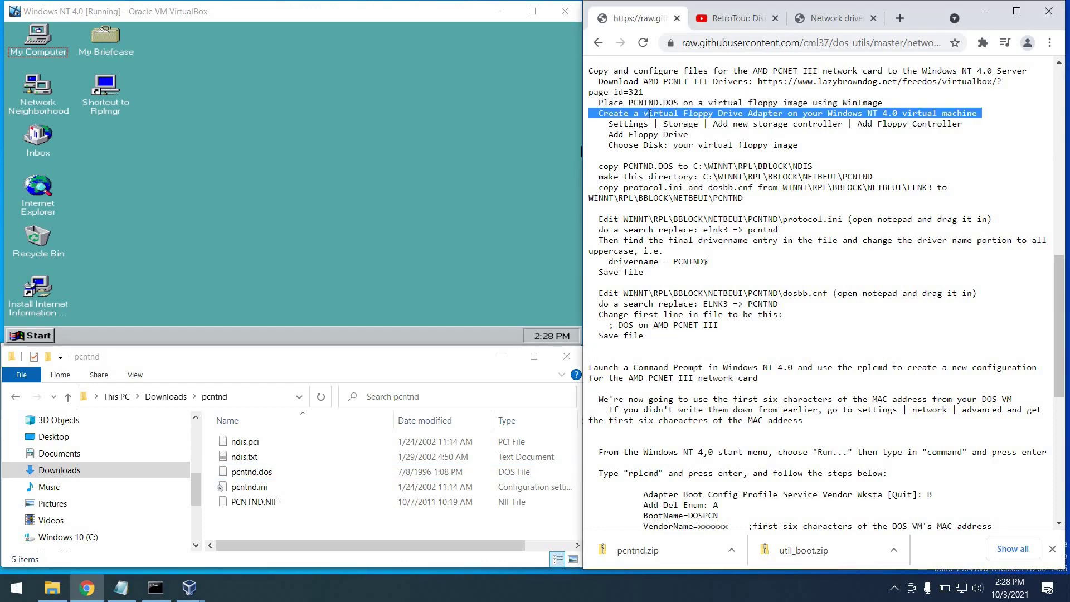
pyautogui.click(190, 587)
pyautogui.moveTo(189, 587)
pyautogui.click(145, 523)
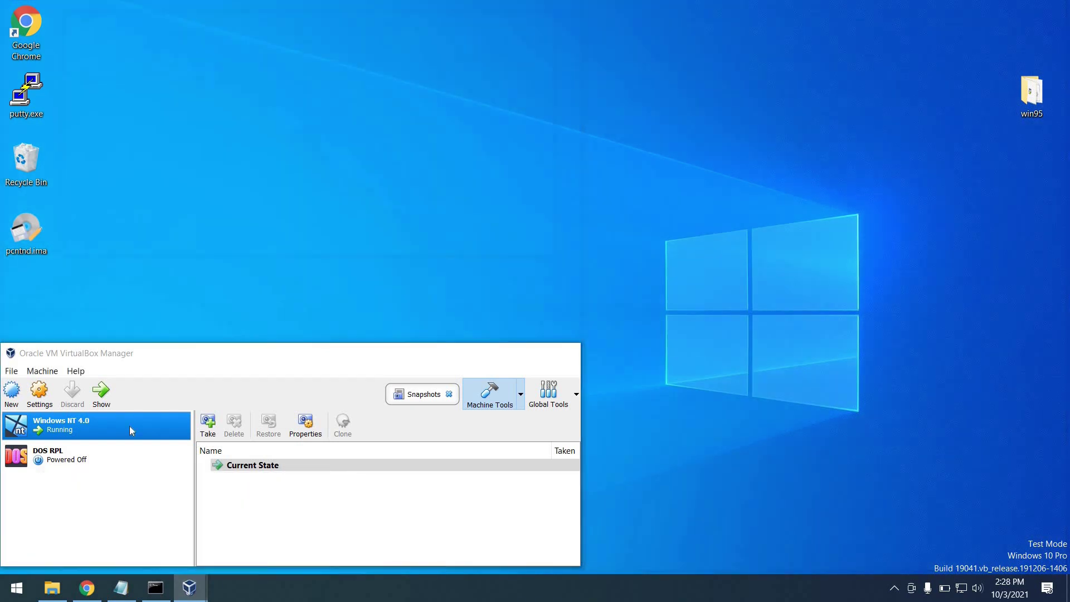
pyautogui.rightClick(128, 426)
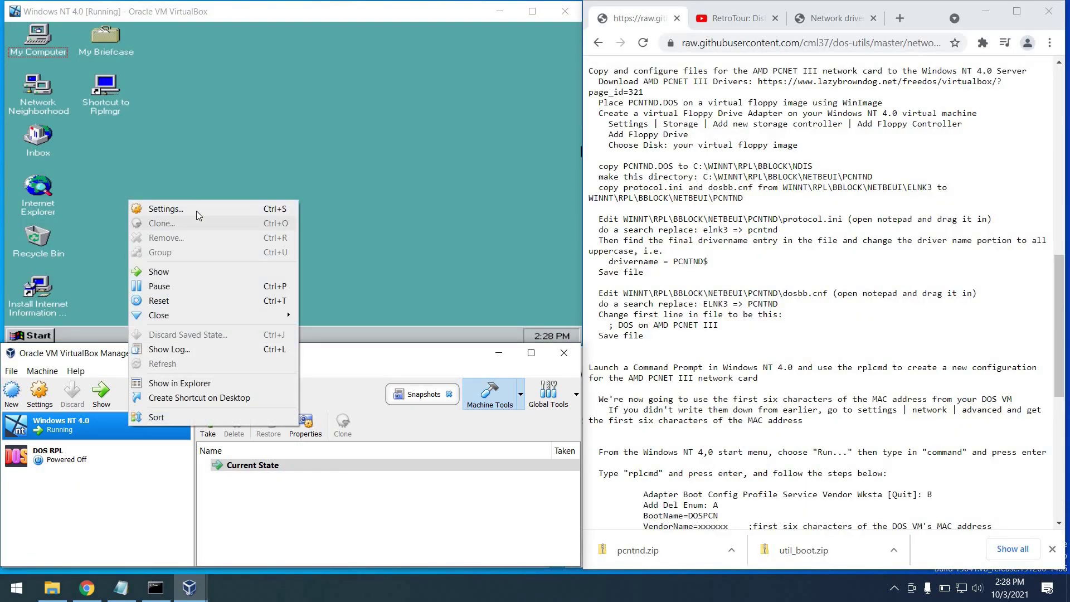
pyautogui.click(196, 210)
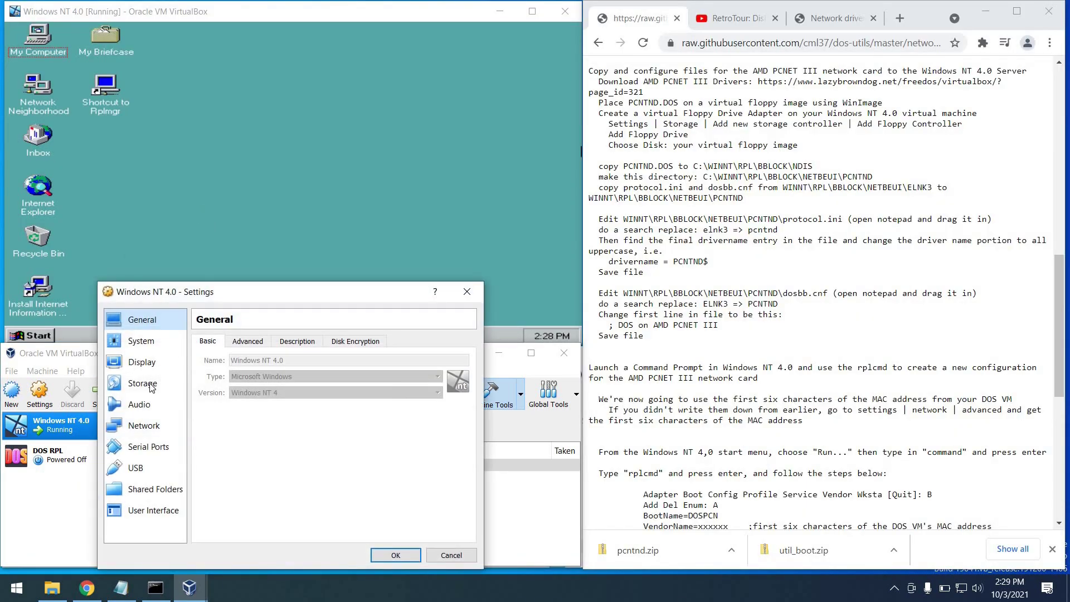
pyautogui.click(149, 385)
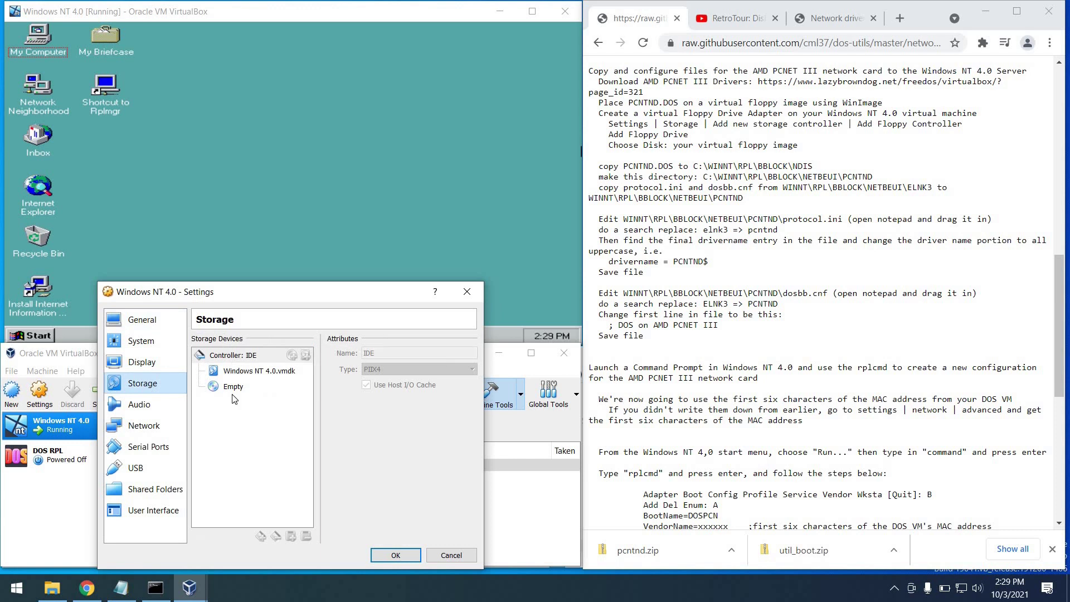
pyautogui.click(247, 360)
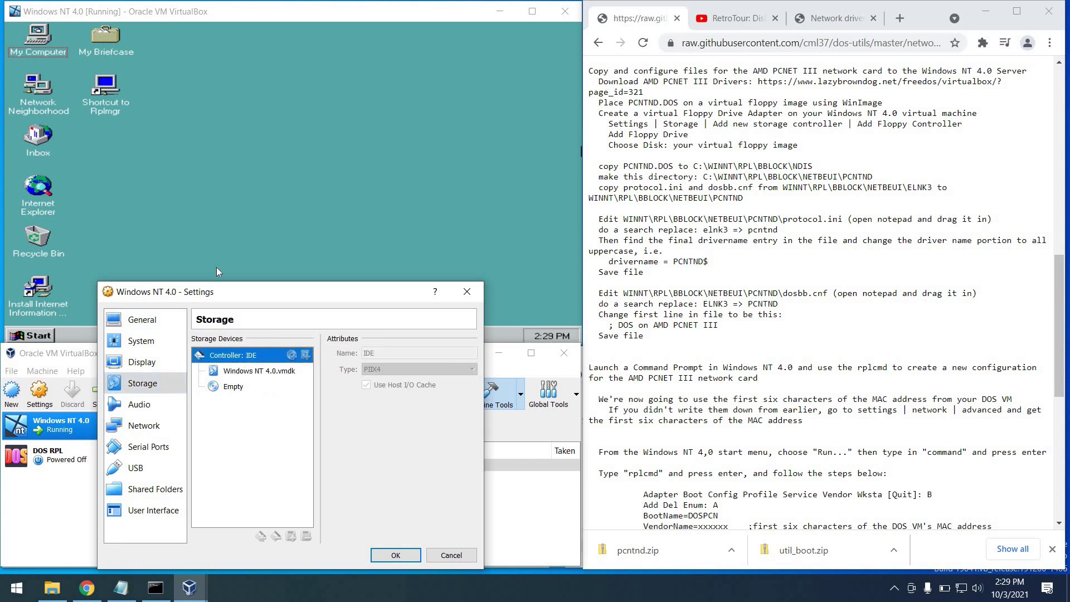
# - Shut down the running Windows NT guest from its Start menu
pyautogui.click(227, 169)
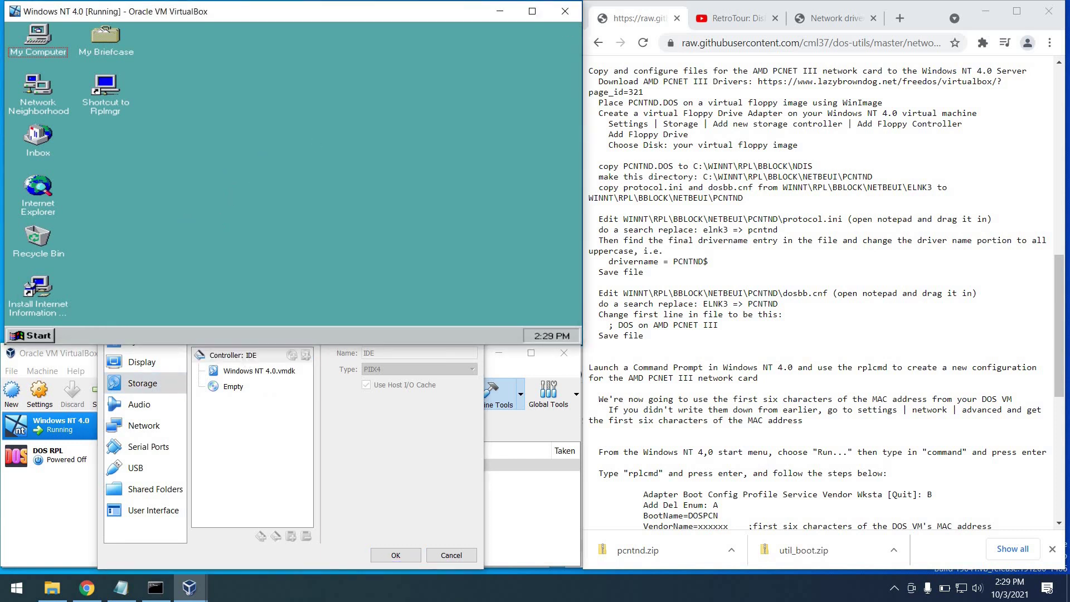
pyautogui.click(36, 336)
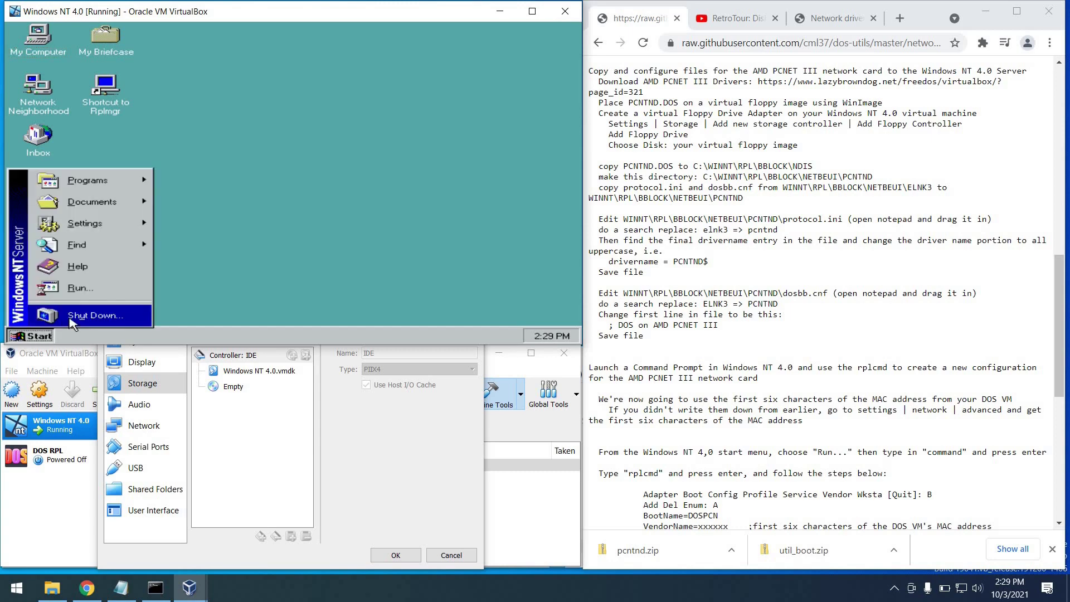
pyautogui.click(103, 313)
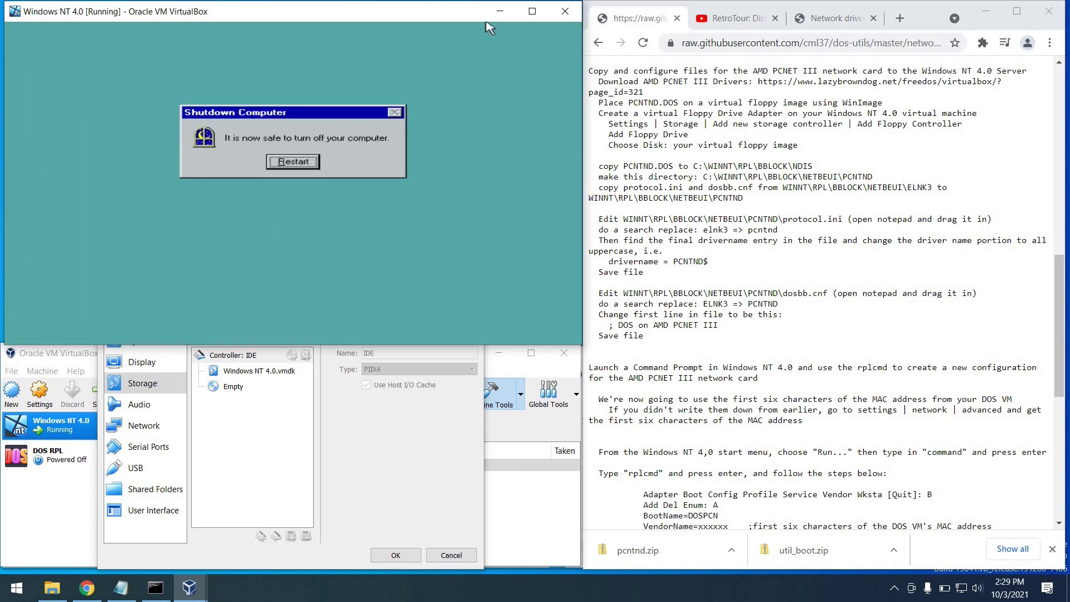
# - Power off the Windows NT 4.0 machine and reload its changed settings
pyautogui.click(559, 16)
pyautogui.click(241, 214)
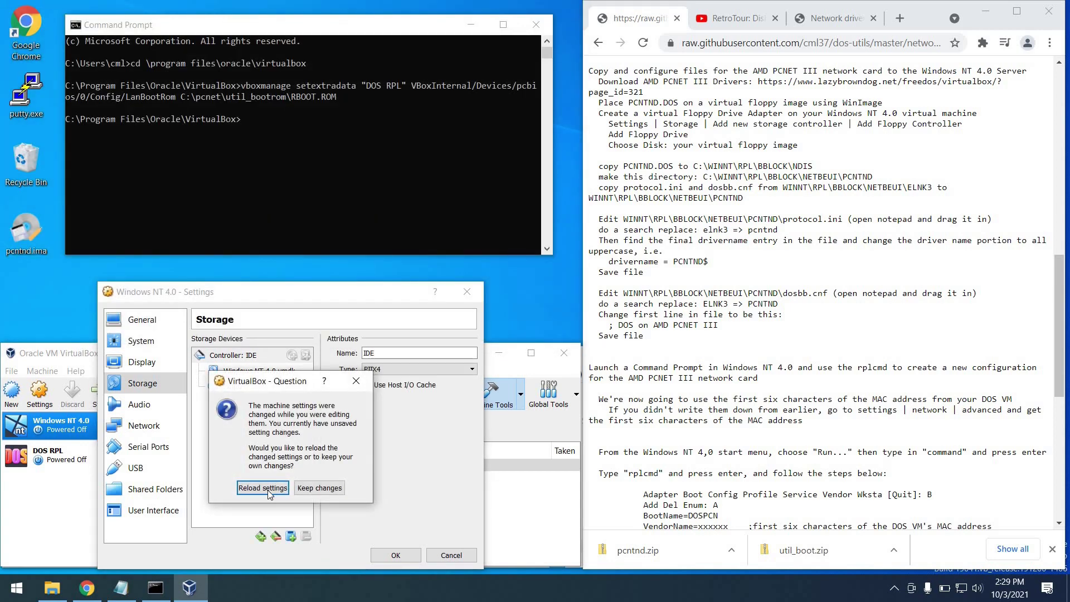
pyautogui.click(267, 488)
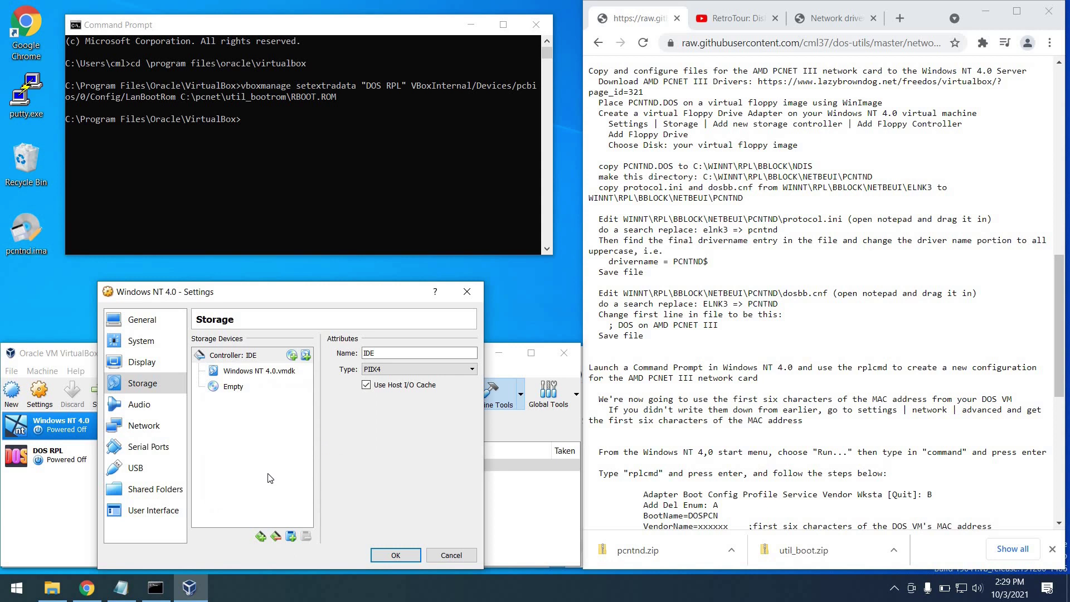
# - Add a floppy controller with a drive holding Desktop\pcntnd.ima and save the settings
pyautogui.click(260, 537)
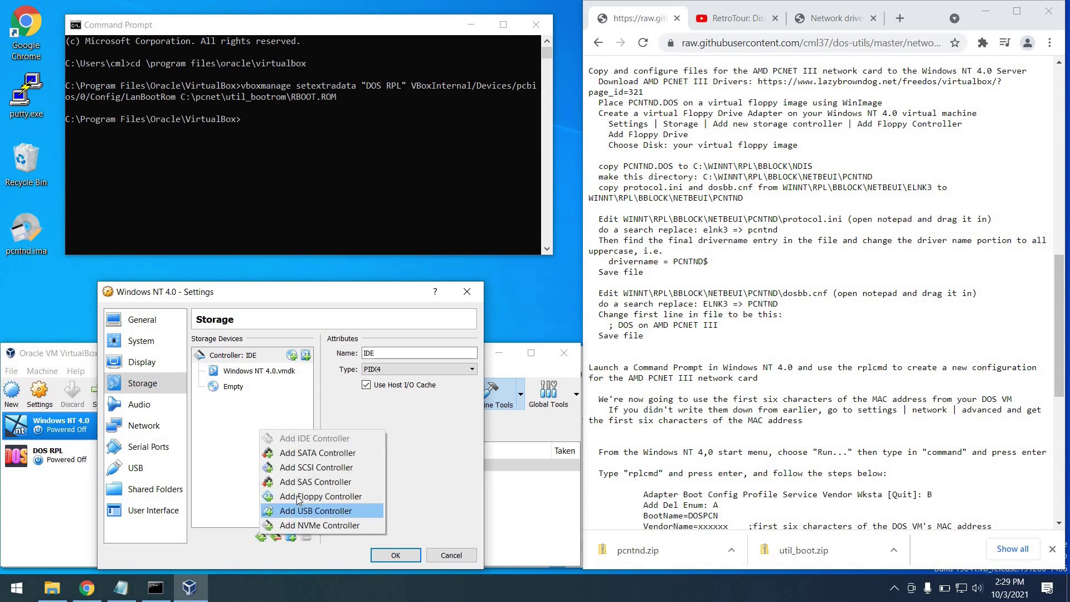
pyautogui.click(304, 497)
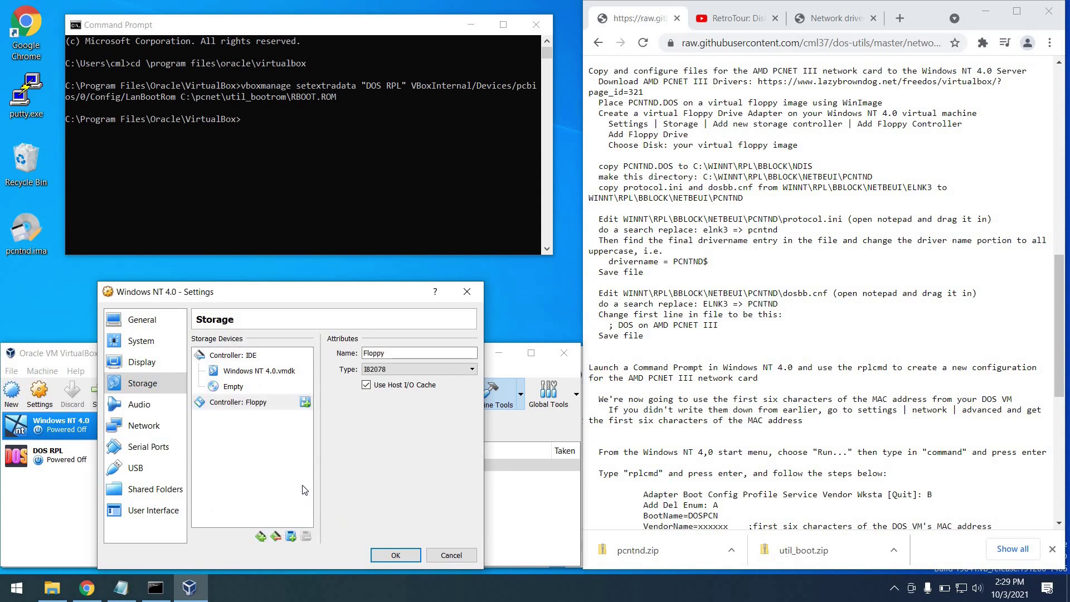
pyautogui.click(305, 401)
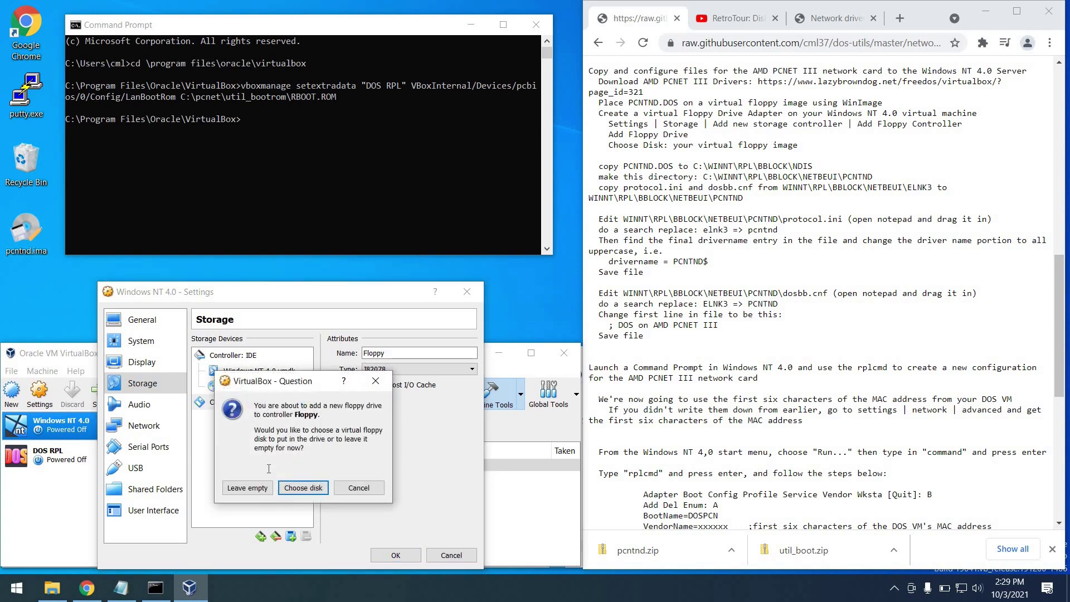
pyautogui.click(295, 488)
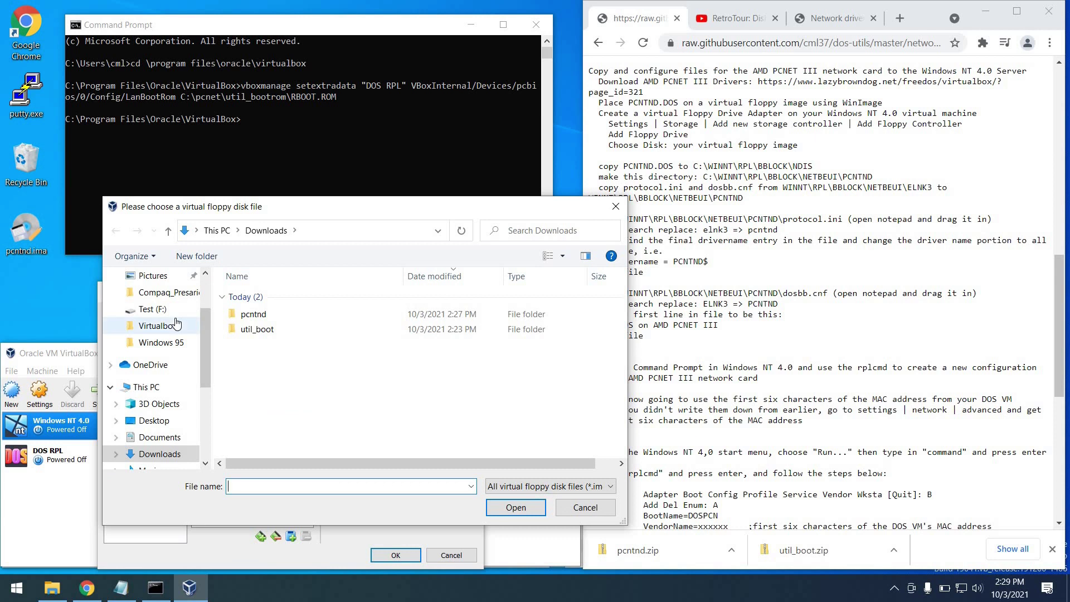
pyautogui.scroll(3, 176, 322)
pyautogui.click(162, 304)
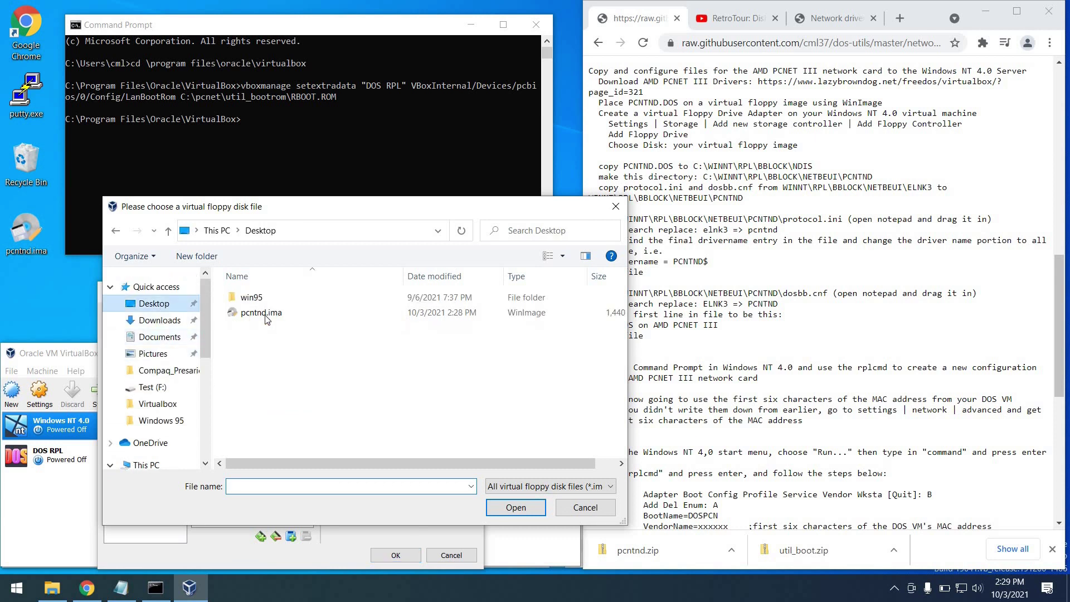
pyautogui.click(299, 315)
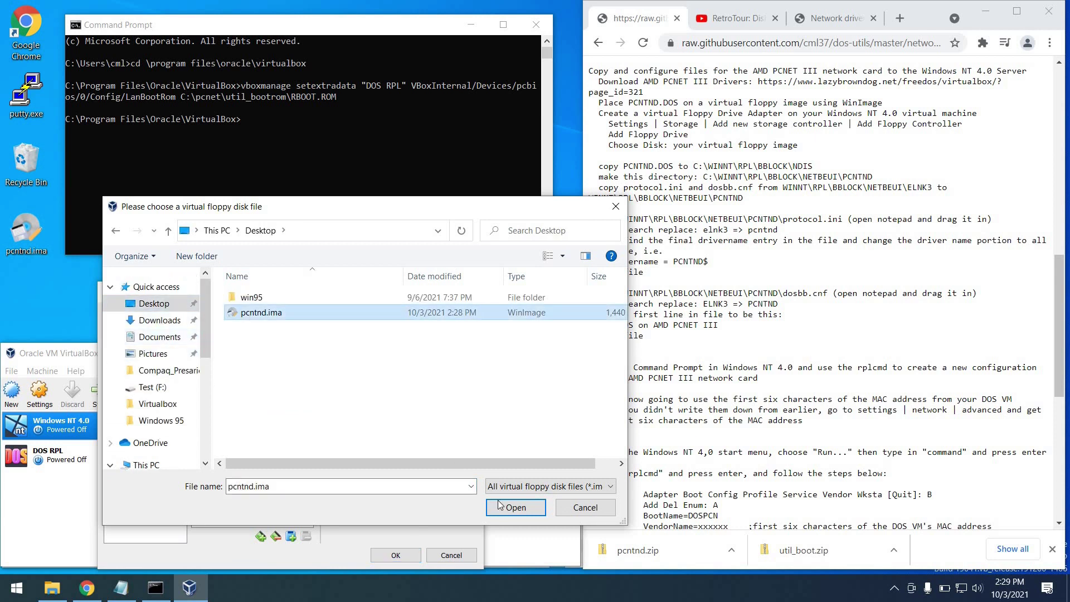
pyautogui.click(503, 506)
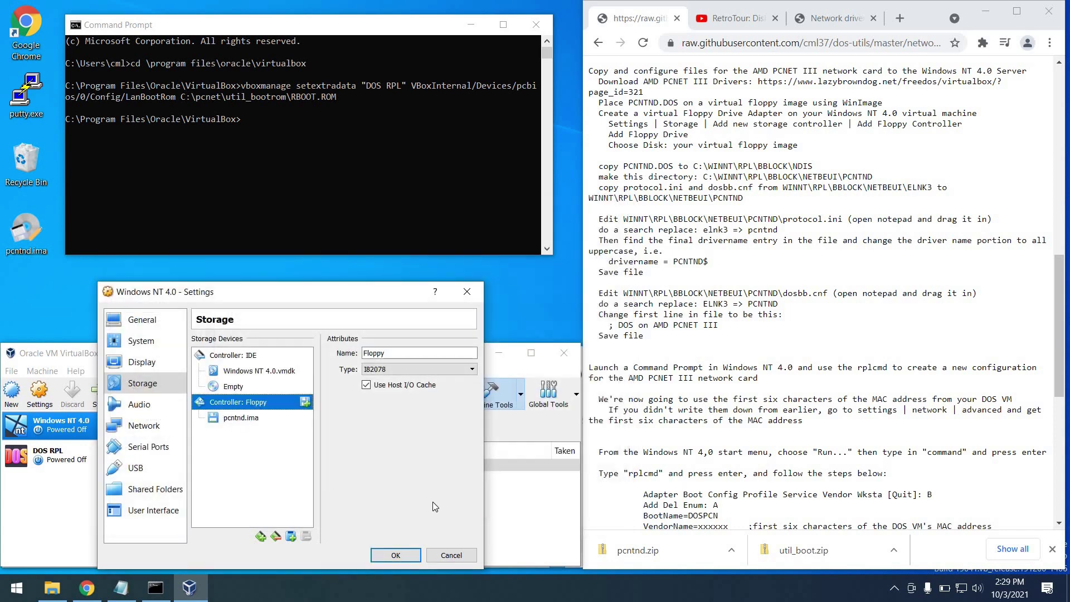
pyautogui.click(395, 554)
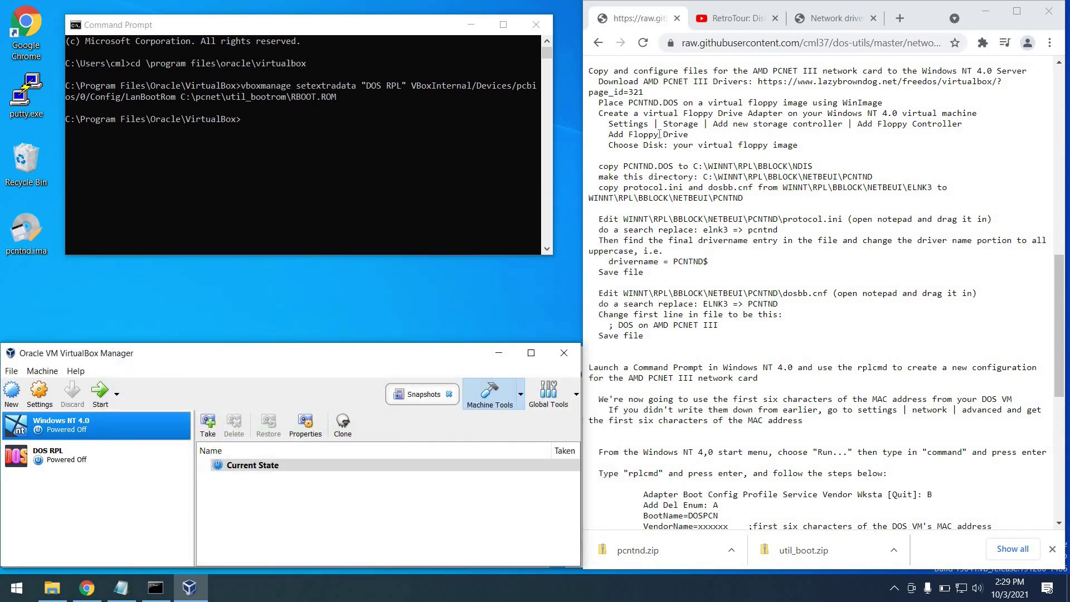
# - Mark the Add Floppy Drive, Choose Disk and copy PCNTND.DOS steps in the guide
pyautogui.tripleClick(659, 133)
pyautogui.tripleClick(669, 144)
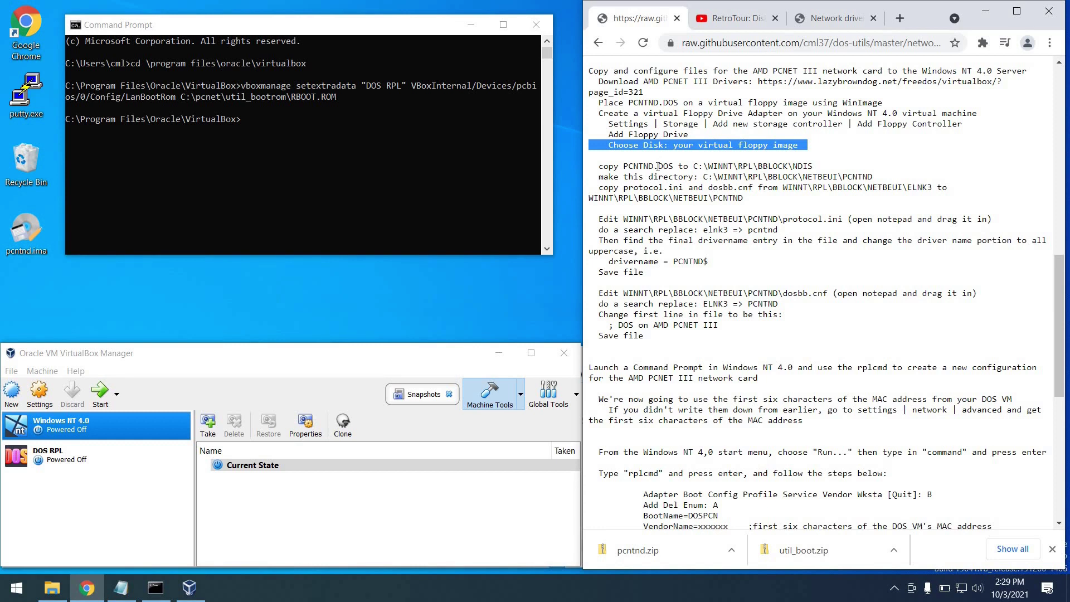
pyautogui.tripleClick(658, 166)
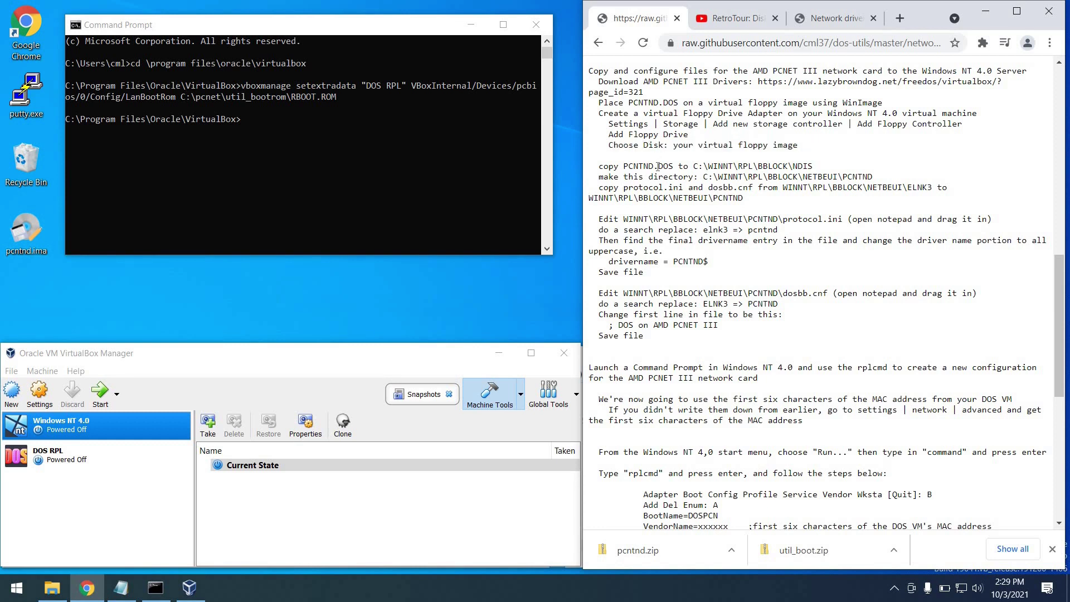
pyautogui.click(210, 364)
# - Boot Windows NT 4.0 and open the C:\Winnt\rpl\Bblock\Ndis folder
pyautogui.click(105, 393)
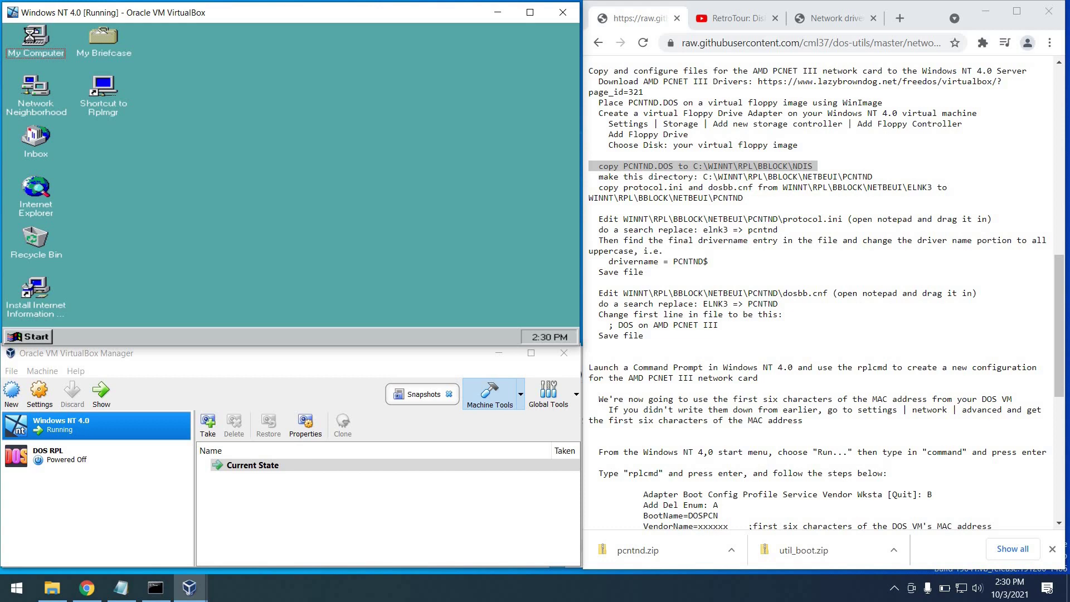
pyautogui.doubleClick(30, 35)
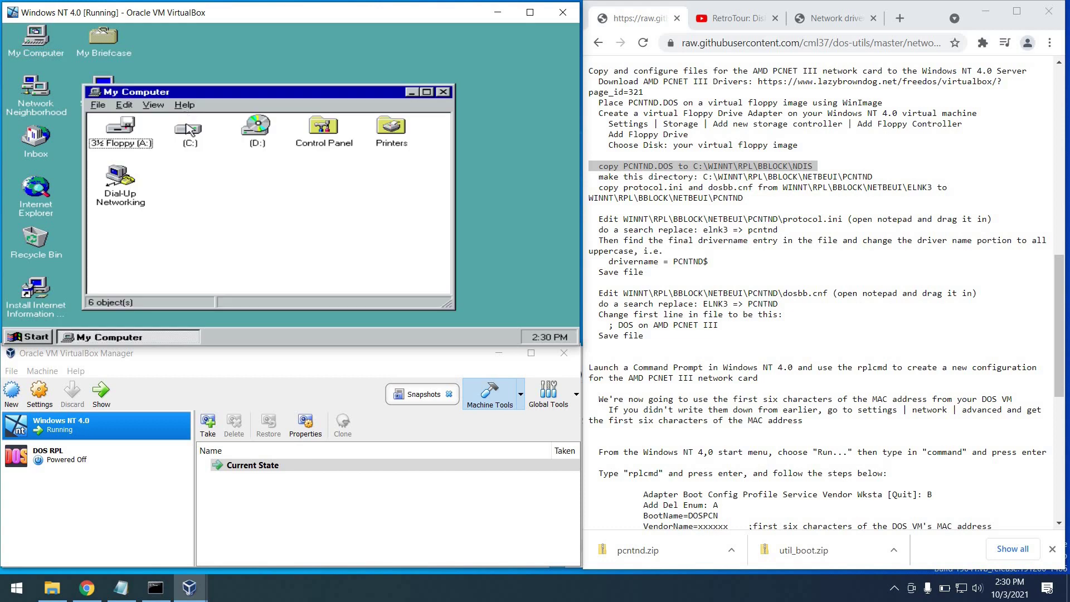
pyautogui.doubleClick(189, 129)
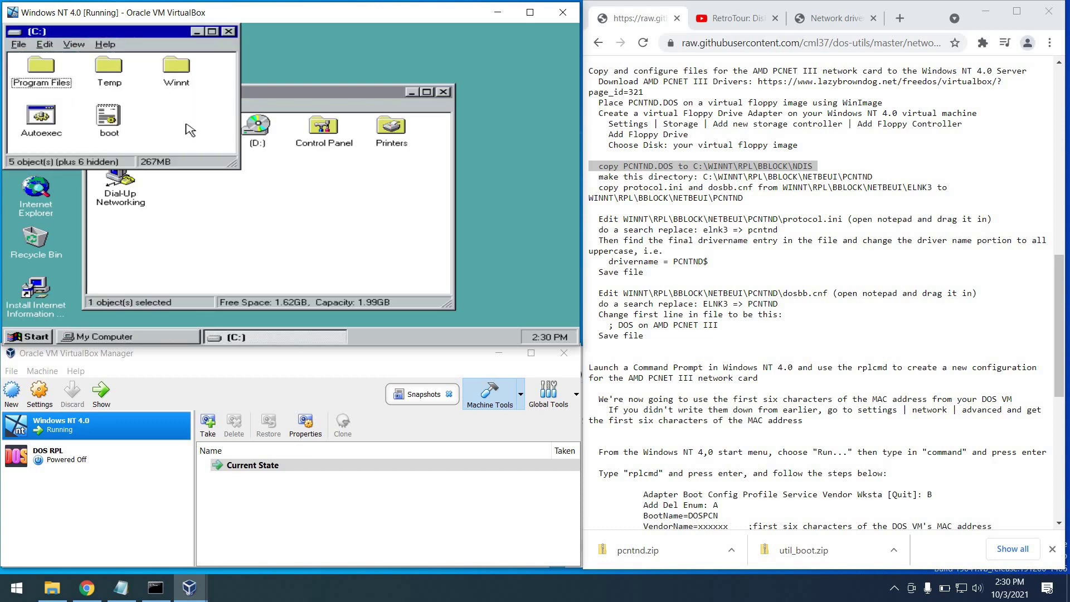
pyautogui.doubleClick(177, 69)
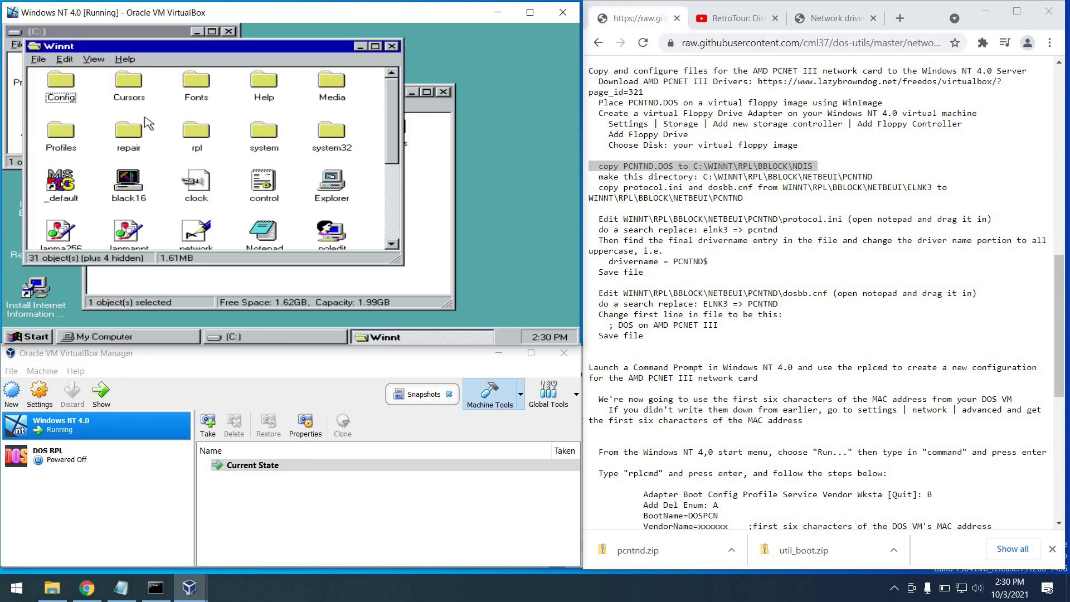
pyautogui.doubleClick(199, 132)
pyautogui.doubleClick(109, 70)
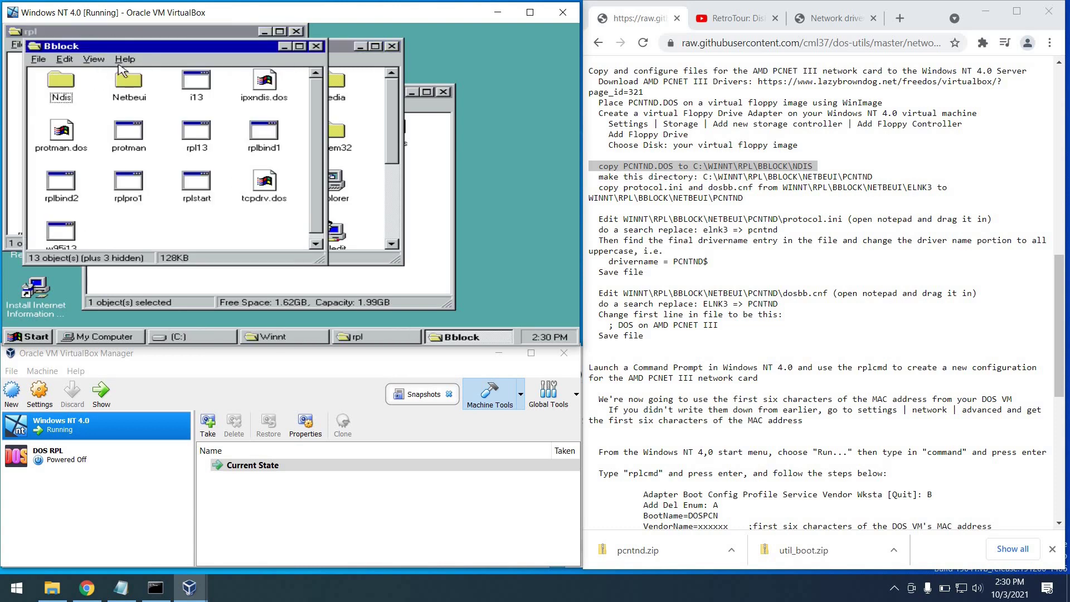
pyautogui.moveTo(146, 47); pyautogui.dragTo(324, 78)
pyautogui.click(240, 106)
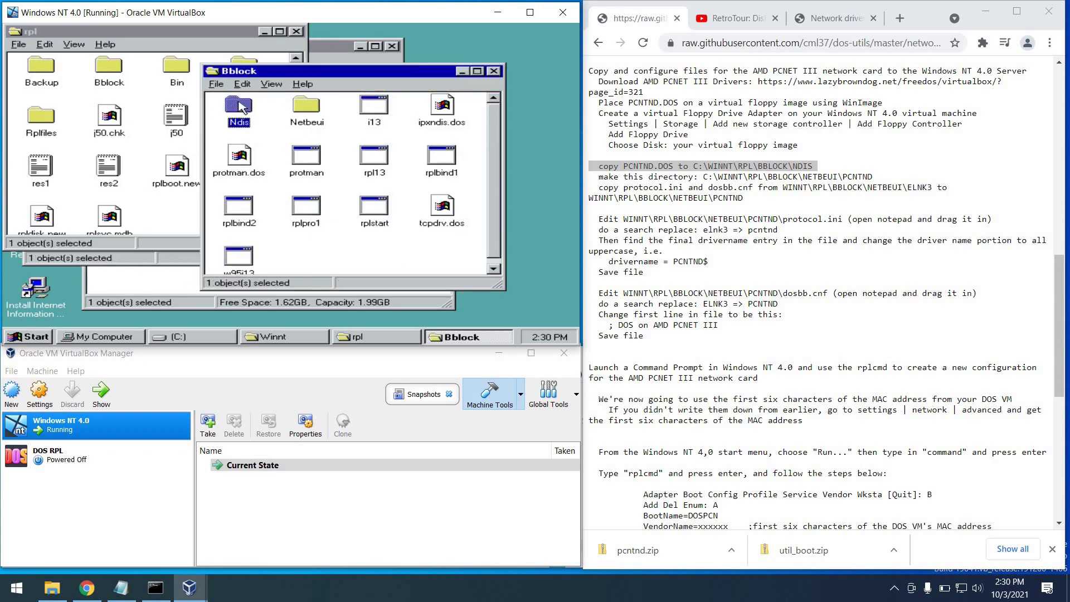
pyautogui.doubleClick(239, 105)
pyautogui.moveTo(167, 65); pyautogui.dragTo(315, 67)
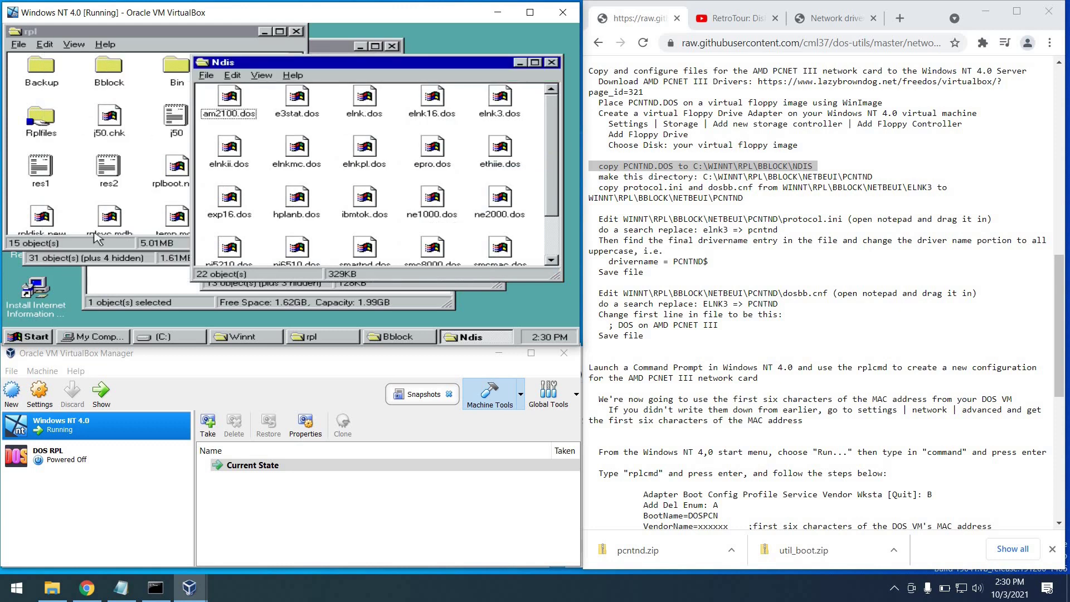
# - Copy pcntnd.dos from the 3½ Floppy (A:) into the Ndis folder and close it
pyautogui.click(96, 337)
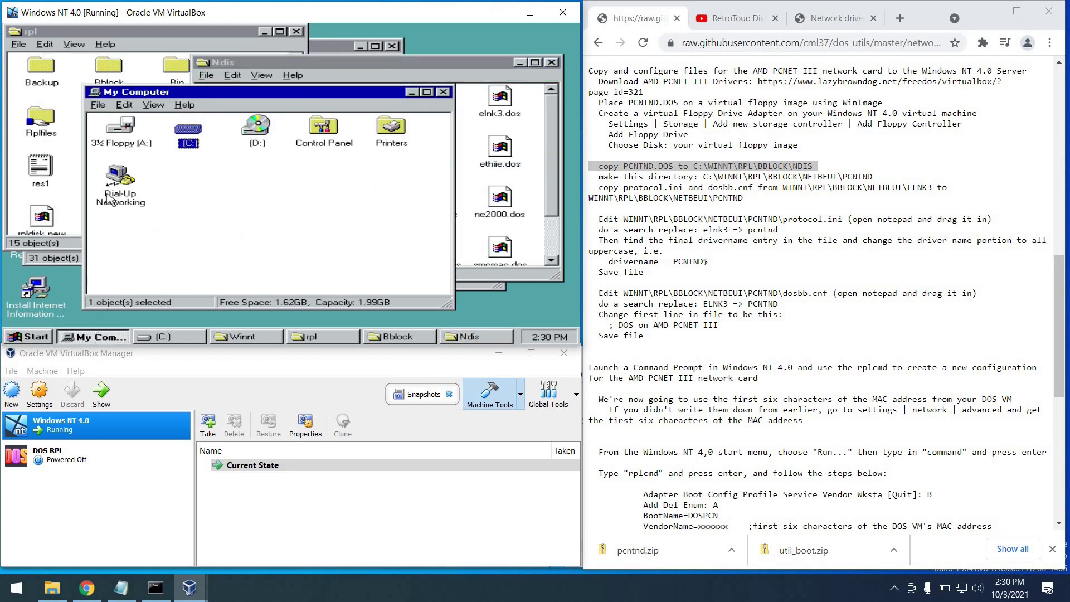
pyautogui.doubleClick(127, 127)
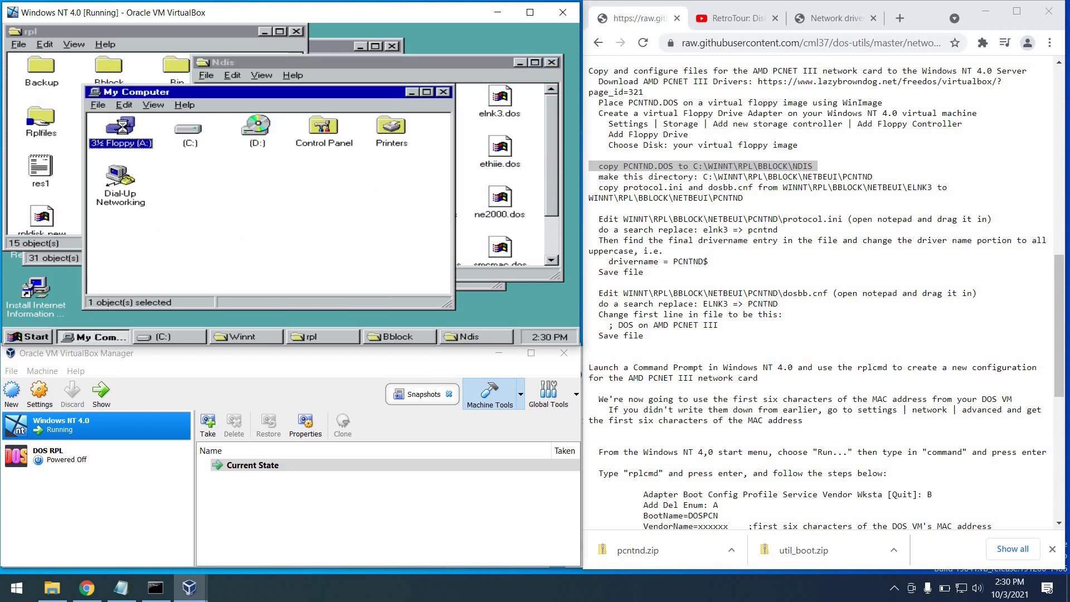
pyautogui.click(109, 118)
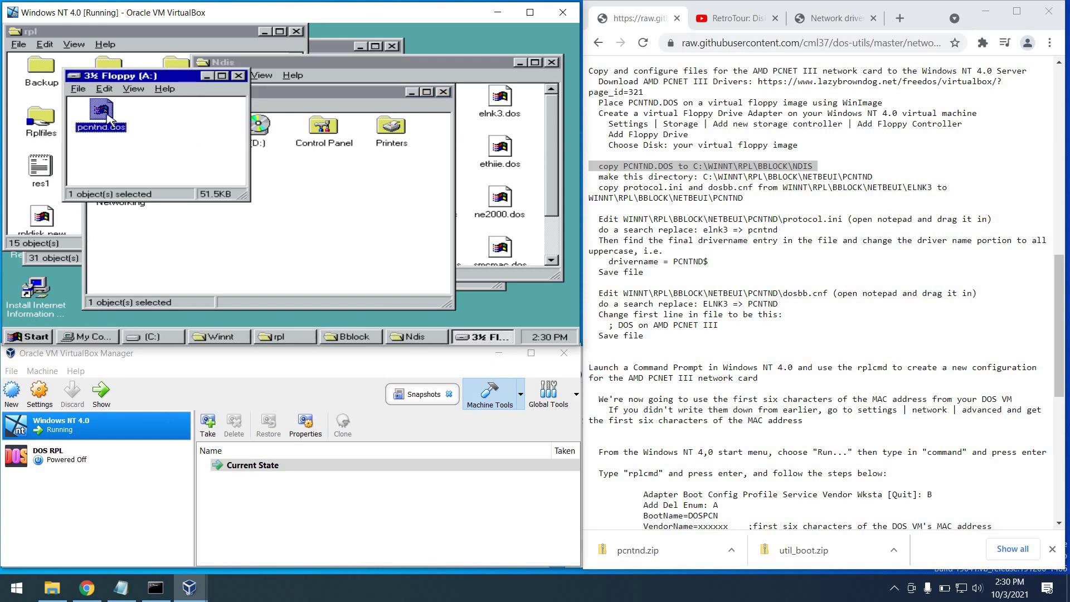
pyautogui.moveTo(102, 113); pyautogui.dragTo(522, 136)
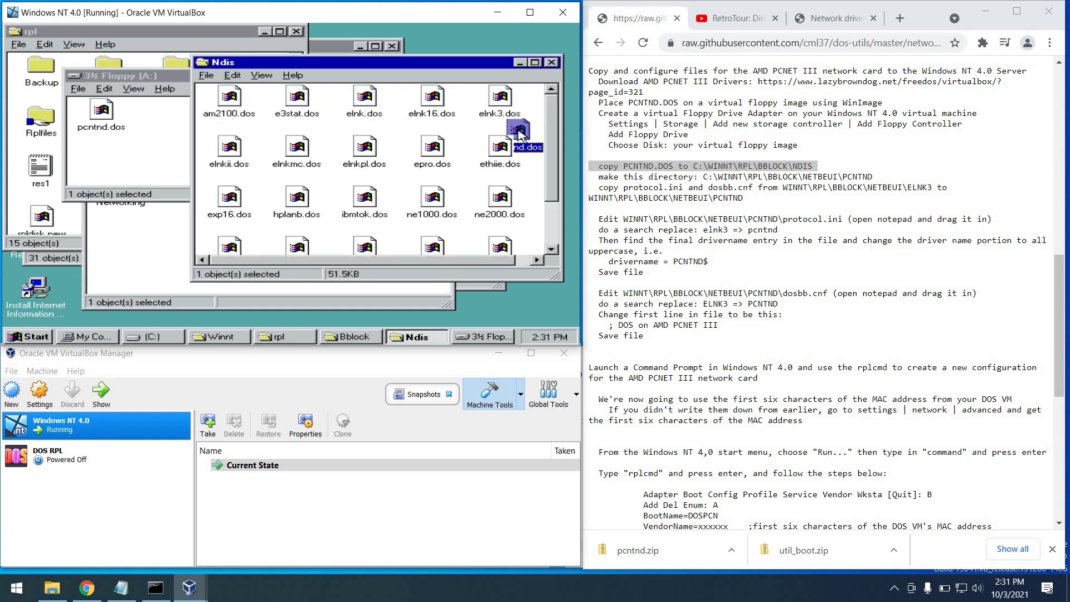
pyautogui.click(553, 63)
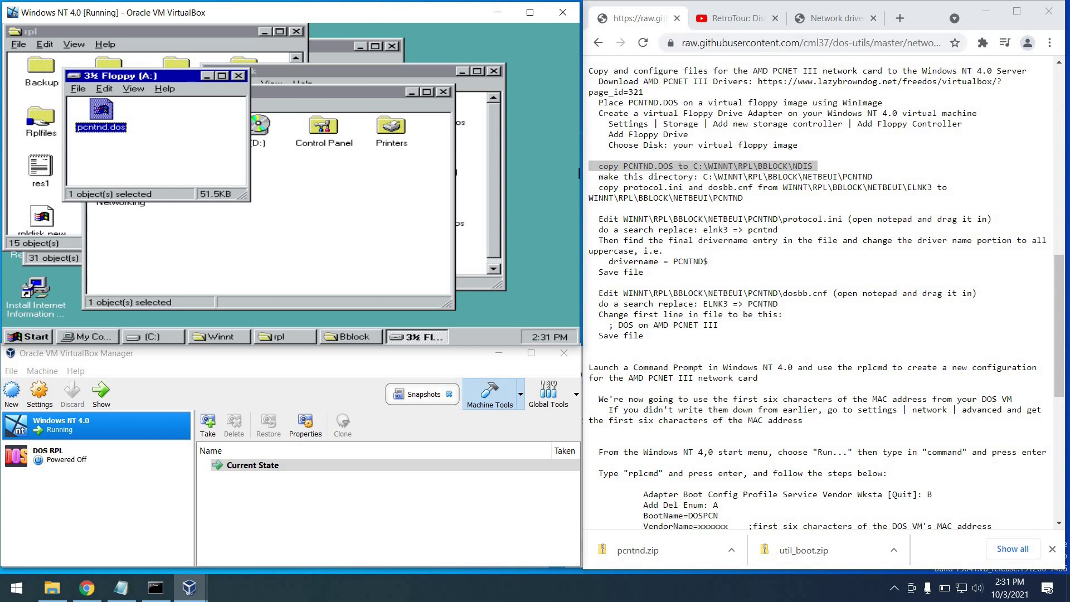
pyautogui.tripleClick(614, 177)
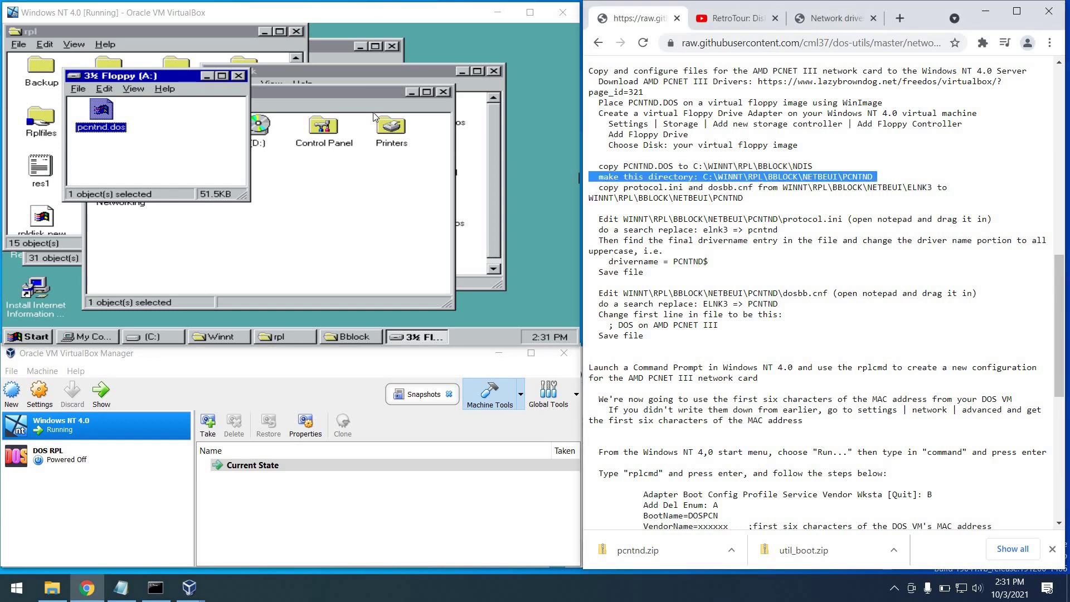
# - Create a new folder named PCNTND inside rpl\Bblock\Netbeui
pyautogui.click(356, 12)
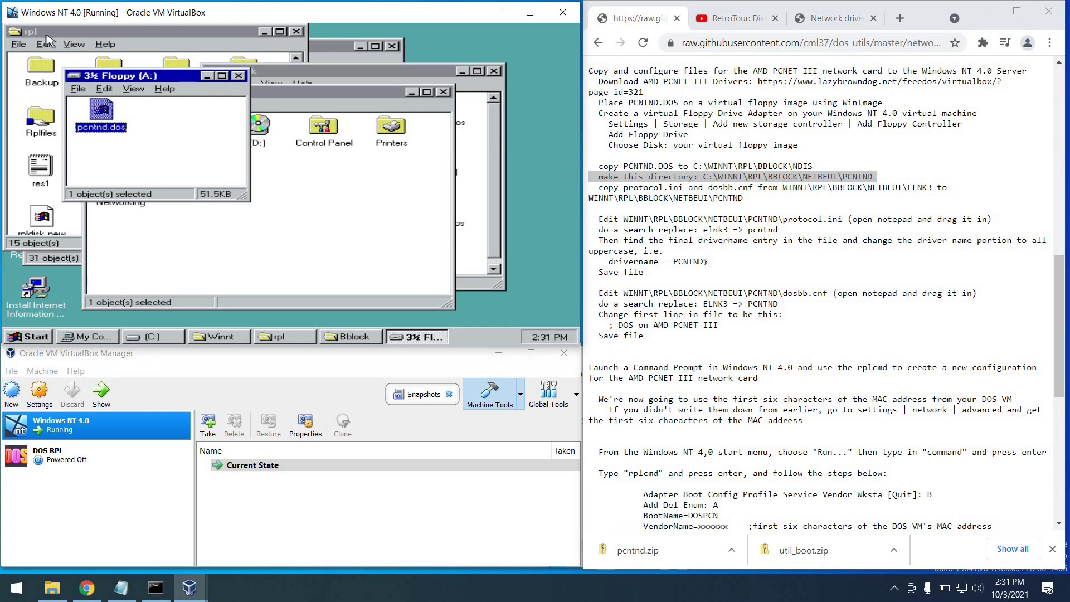
pyautogui.click(72, 34)
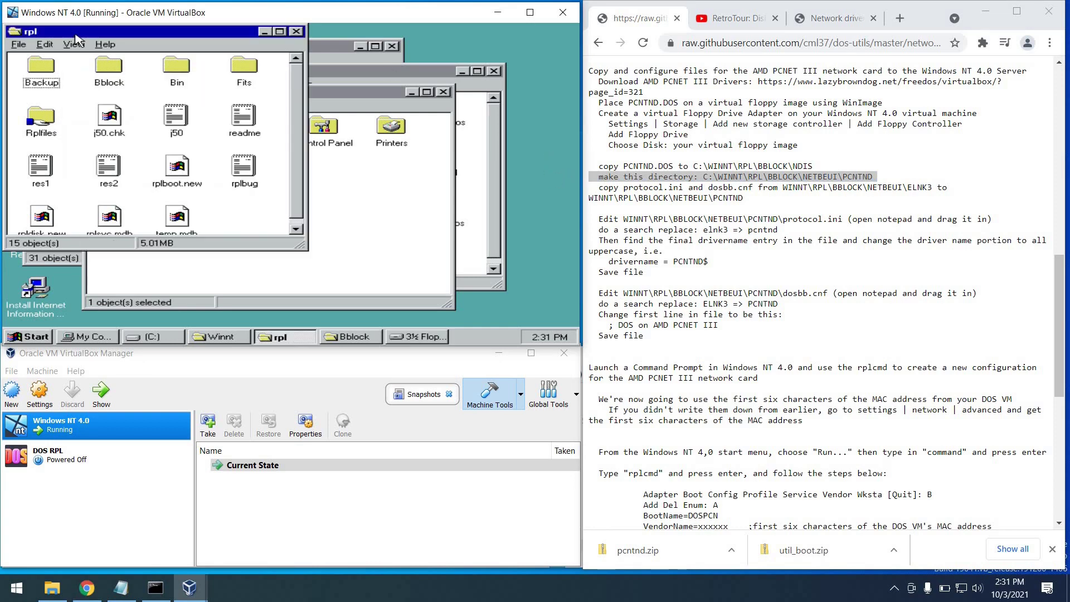
pyautogui.doubleClick(111, 82)
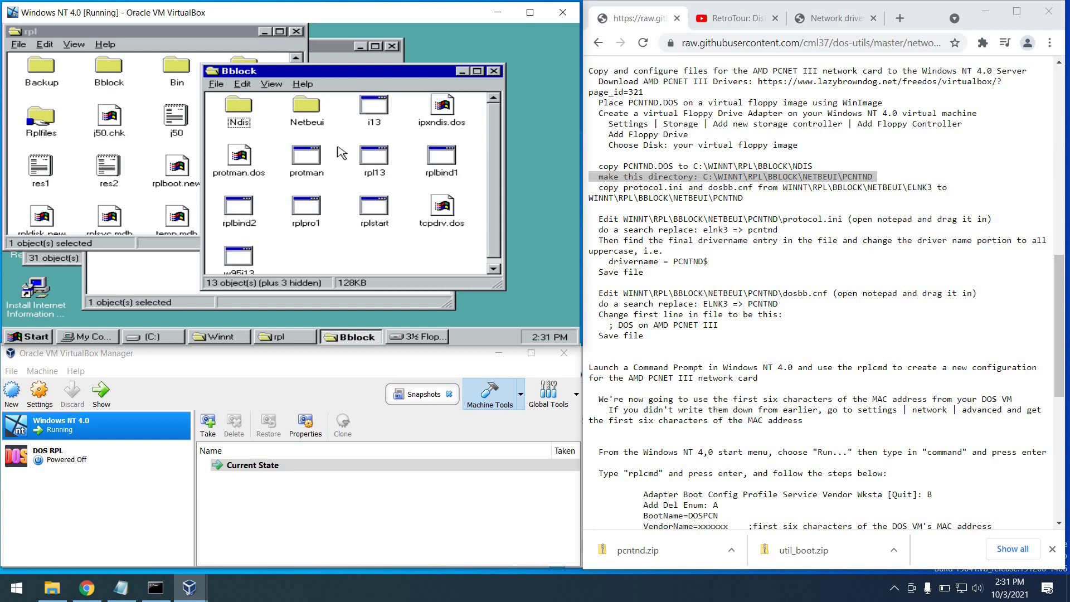
pyautogui.doubleClick(321, 128)
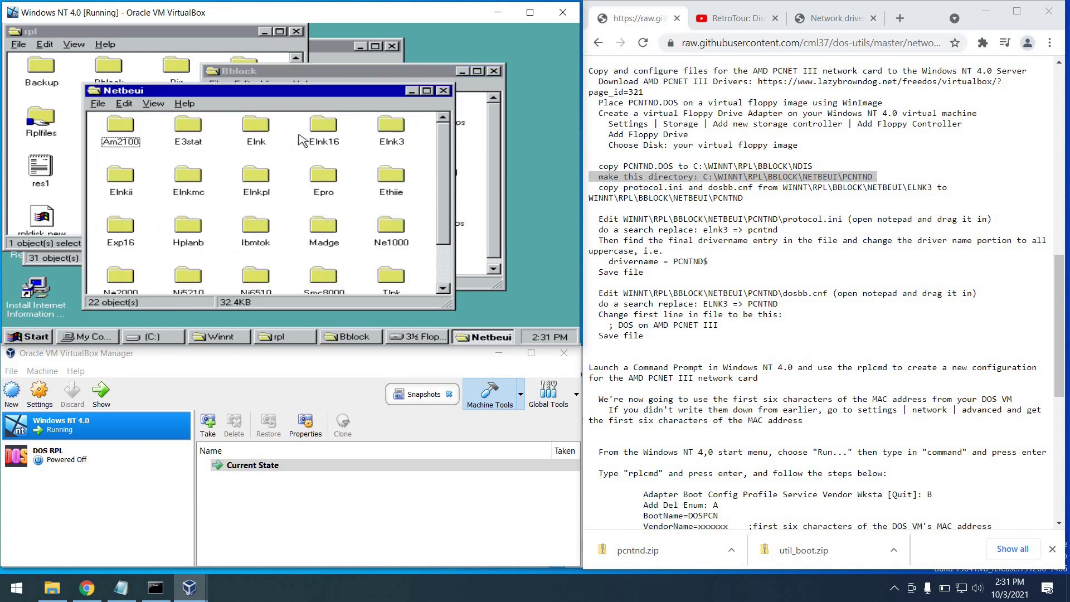
pyautogui.rightClick(217, 162)
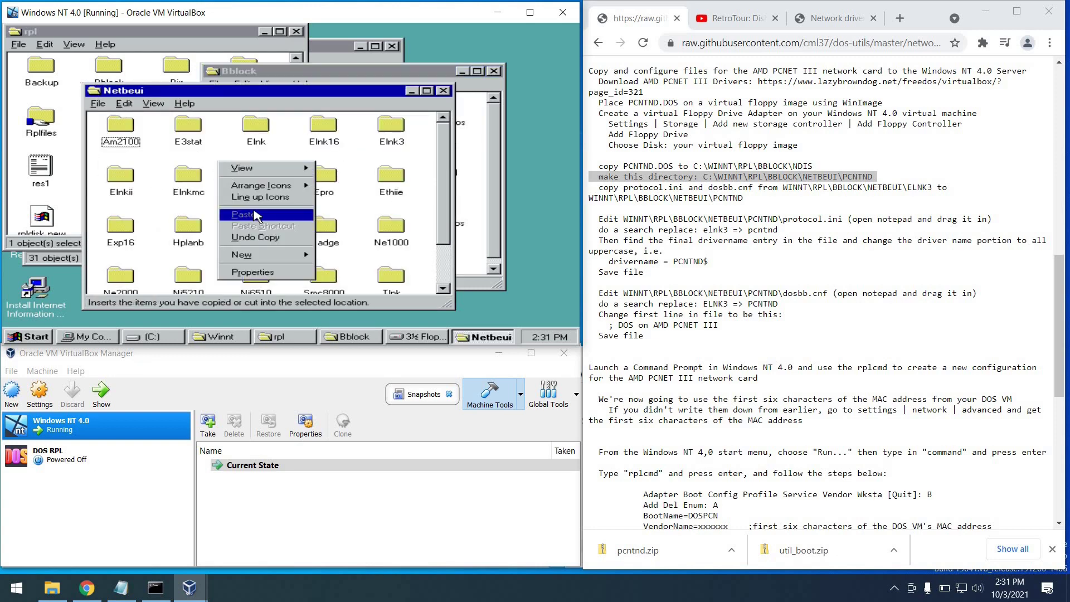
pyautogui.moveTo(266, 258)
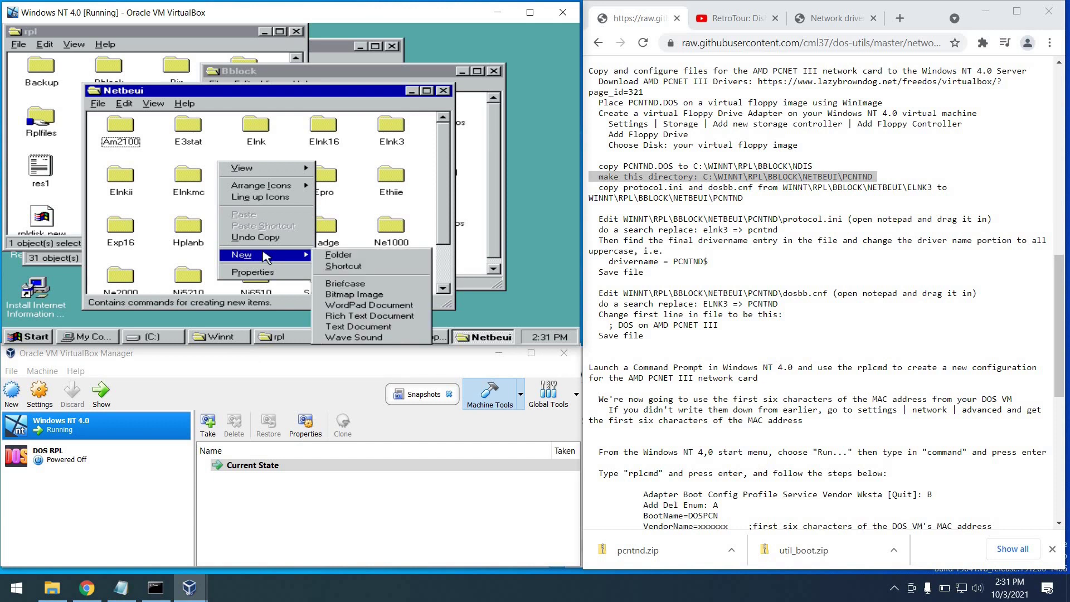
pyautogui.click(340, 256)
pyautogui.write('PCNTND')
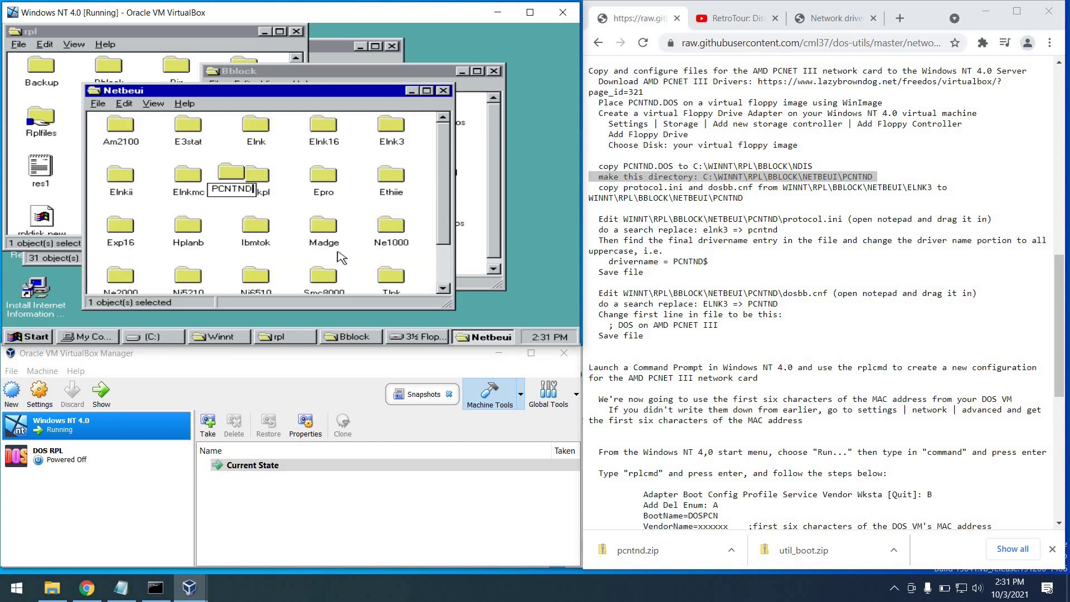
pyautogui.press('Return')
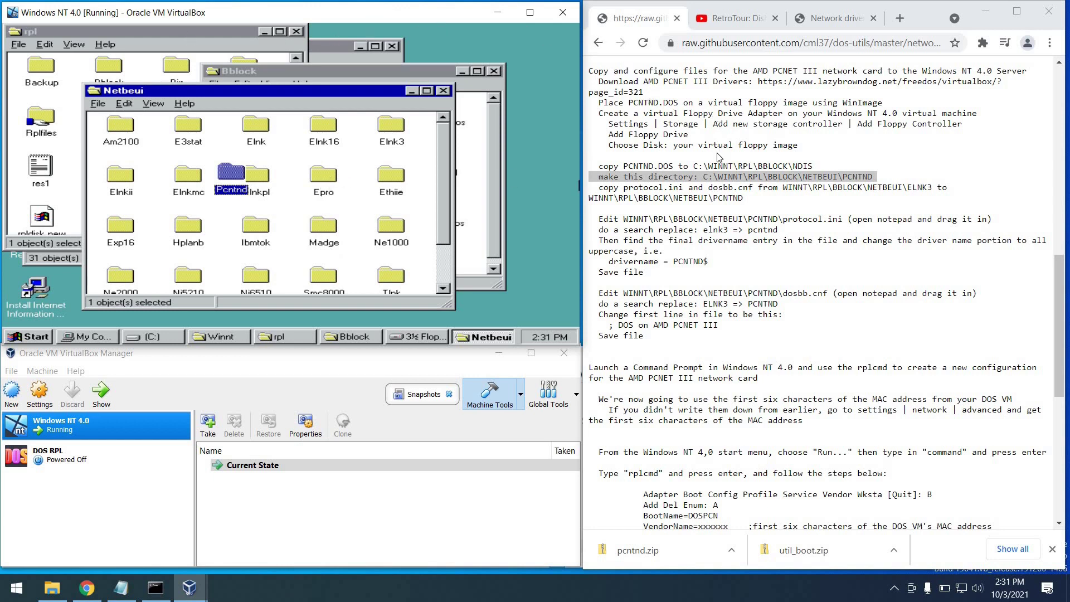
# - Copy dosbb.cnf and protocol from the Elnk3 folder
pyautogui.click(707, 180)
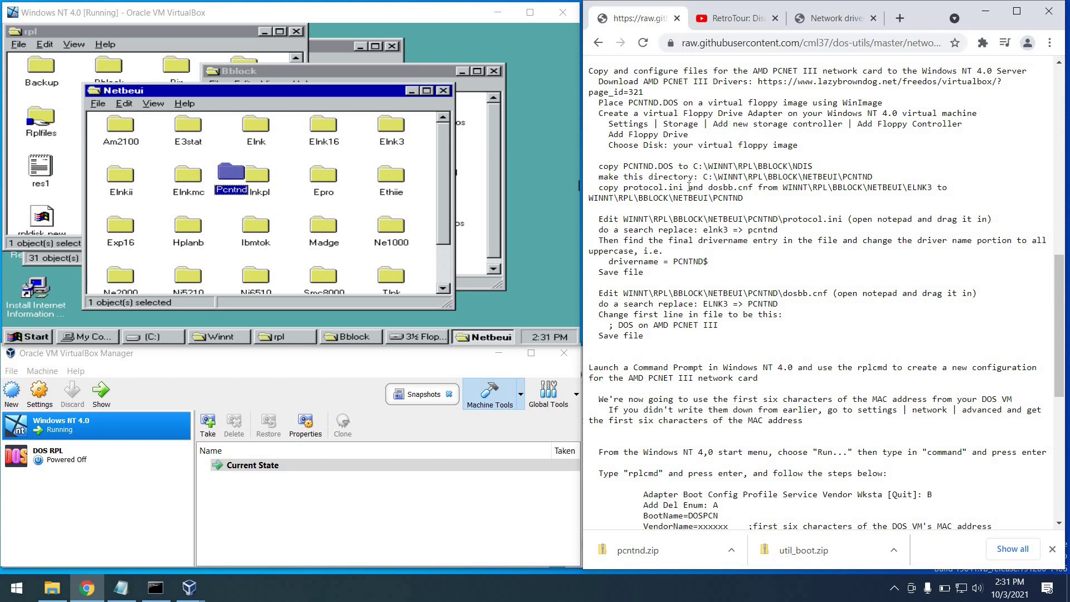
pyautogui.tripleClick(696, 188)
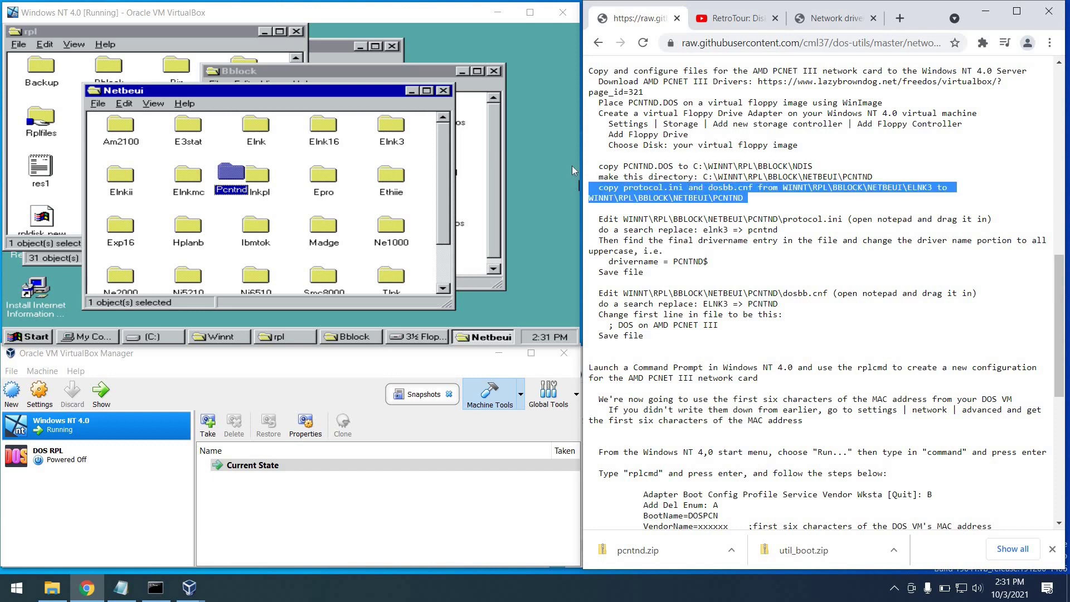
pyautogui.click(355, 144)
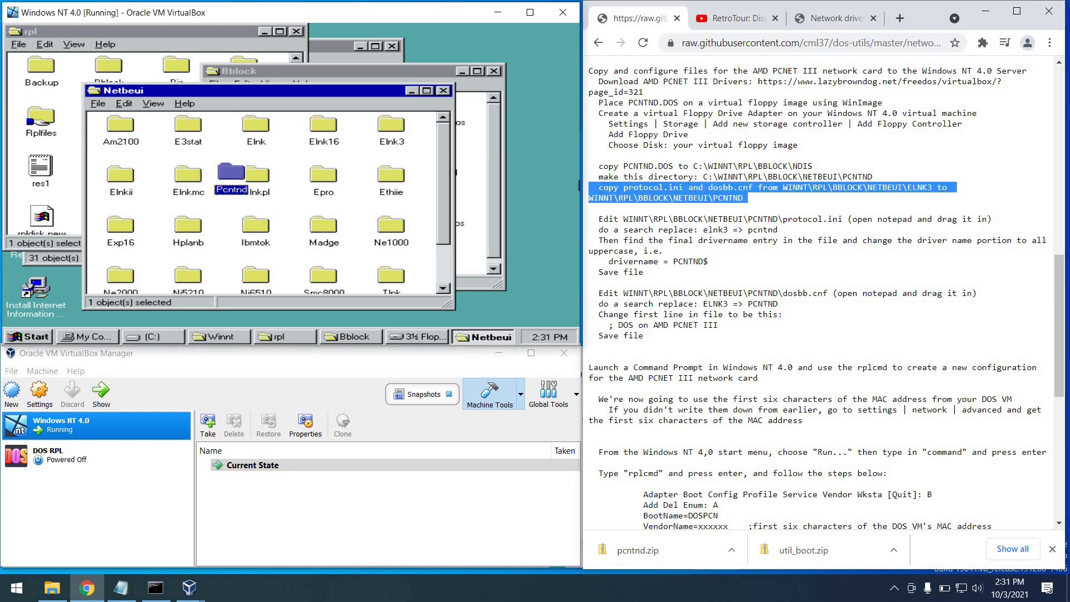
pyautogui.doubleClick(387, 127)
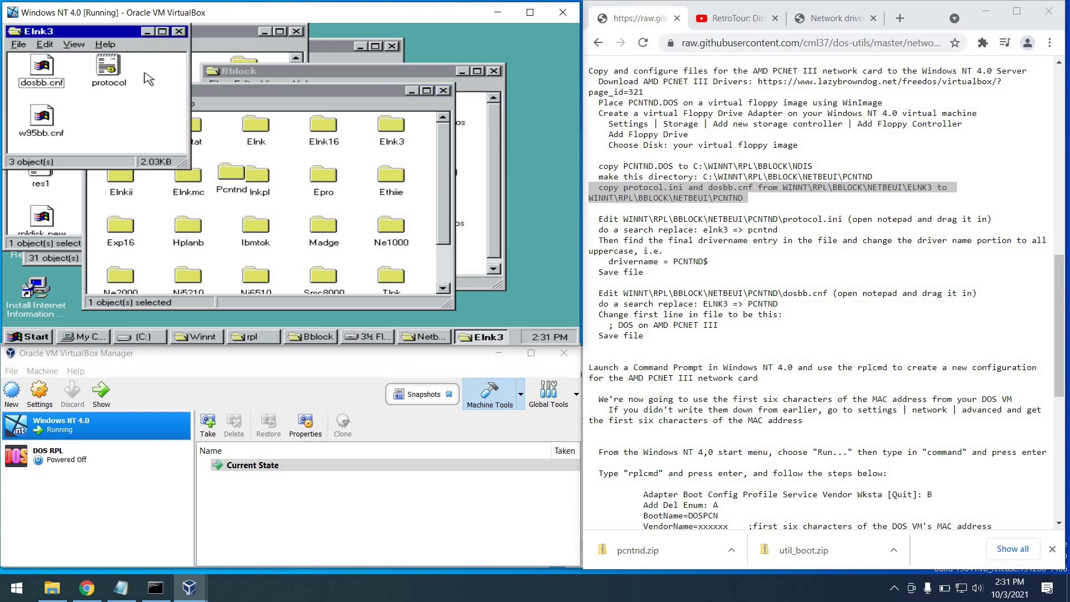
pyautogui.click(50, 67)
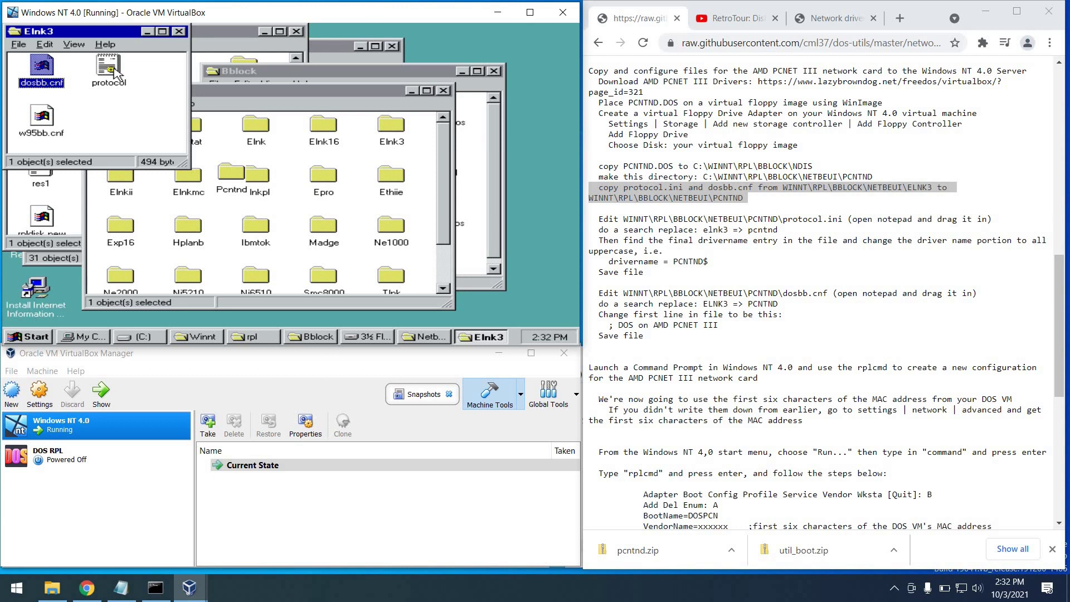
pyautogui.keyDown('ctrl'); pyautogui.click(109, 68); pyautogui.keyUp('ctrl')
pyautogui.rightClick(115, 71)
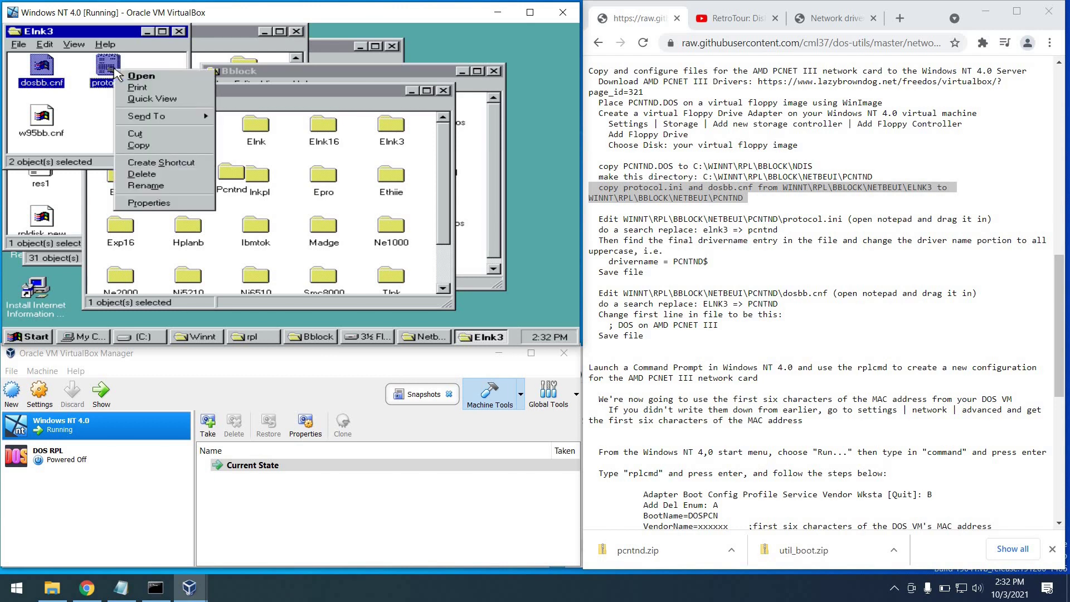
pyautogui.click(155, 148)
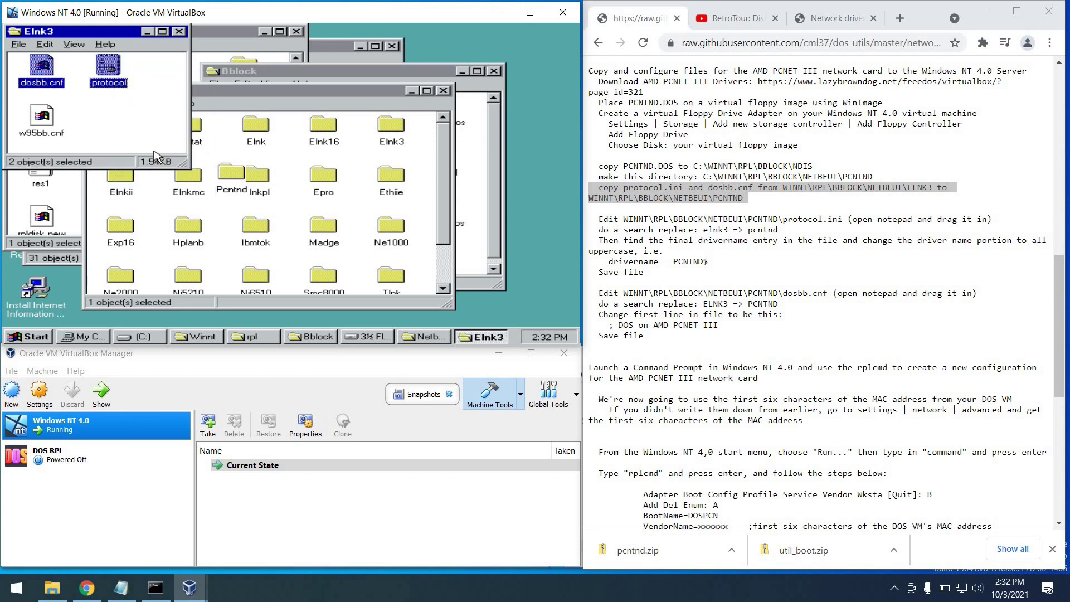
# - Paste dosbb.cnf and protocol into the new Pcntnd folder
pyautogui.doubleClick(229, 175)
pyautogui.hotkey('ctrl', 'v')
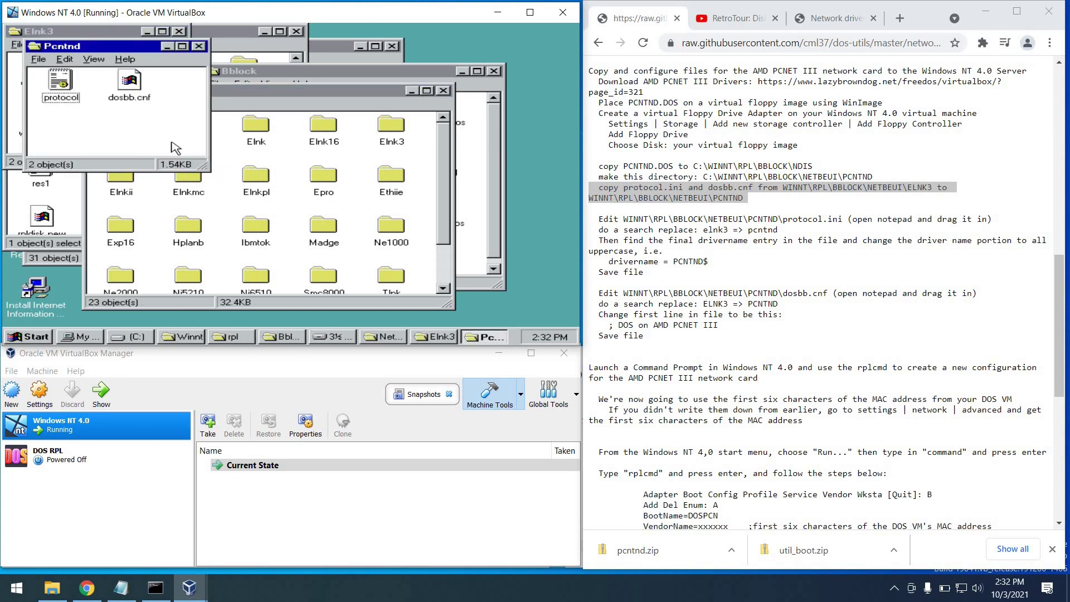
pyautogui.hotkey('ctrl', 'a')
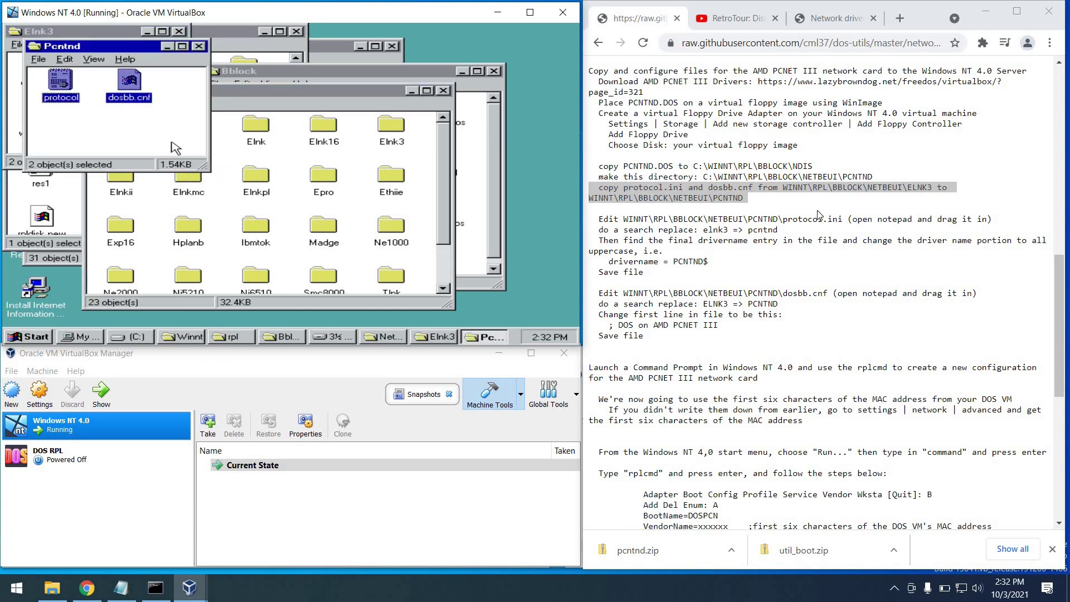
pyautogui.click(755, 215)
pyautogui.tripleClick(756, 215)
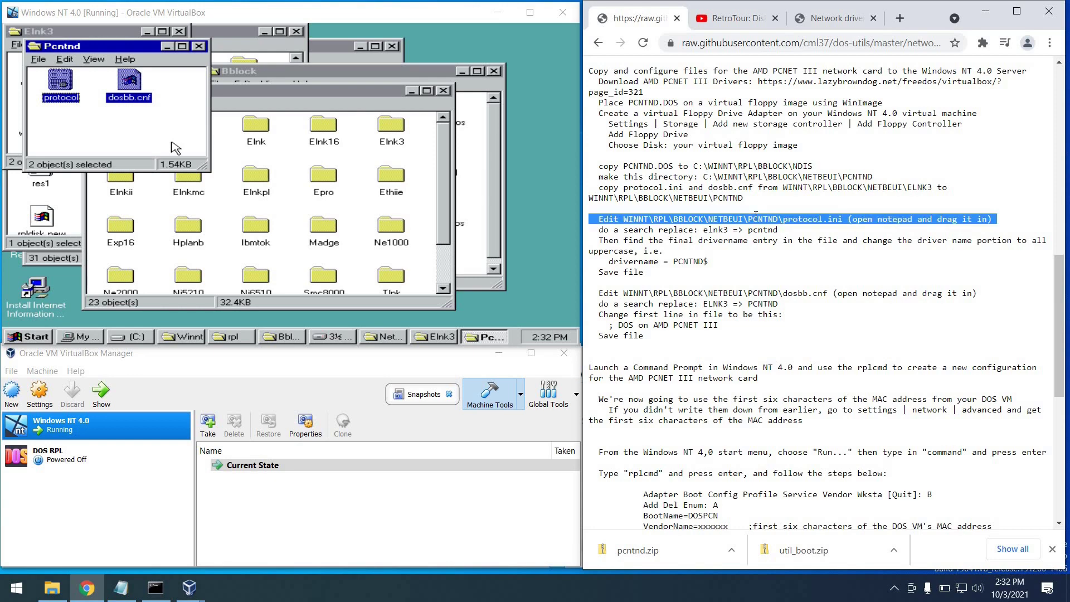
# - Launch Notepad via Run and load the Pcntnd protocol.ini into it
pyautogui.scroll(-3, 756, 215)
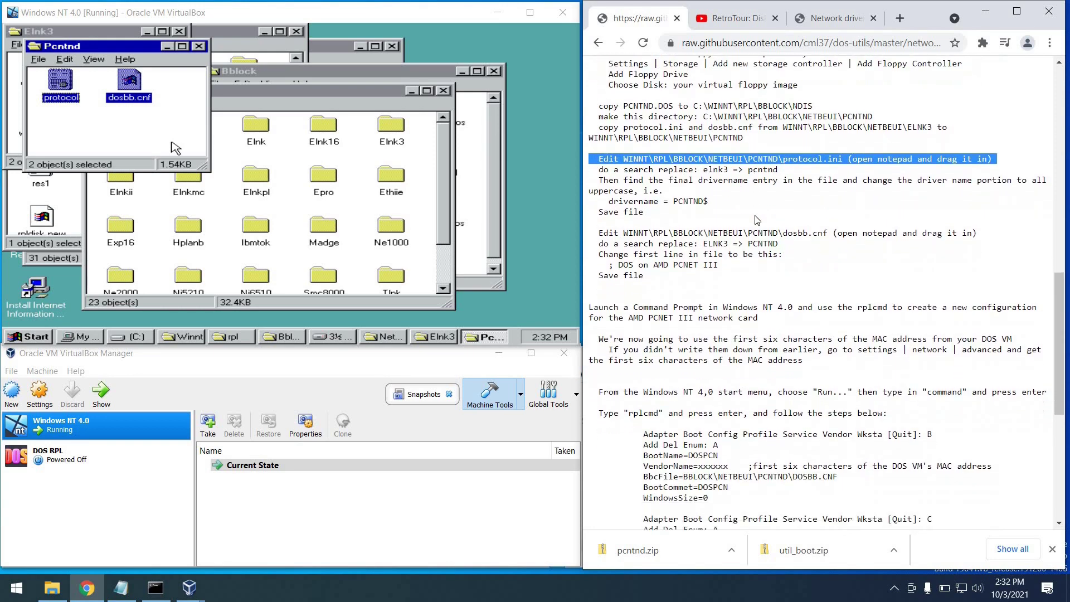
pyautogui.scroll(-1, 756, 216)
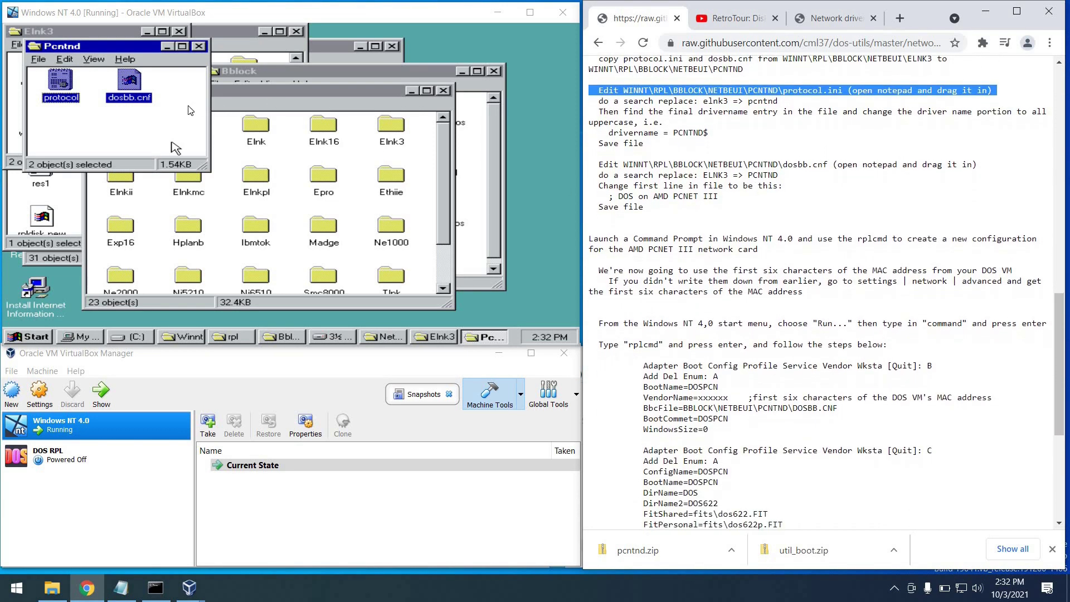
pyautogui.click(175, 147)
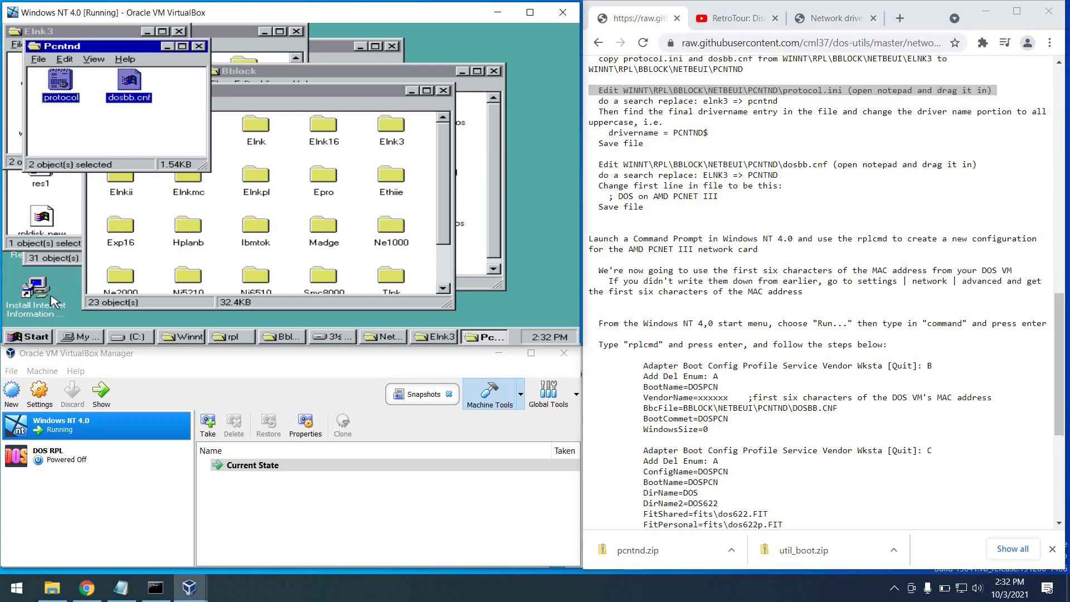
pyautogui.click(35, 335)
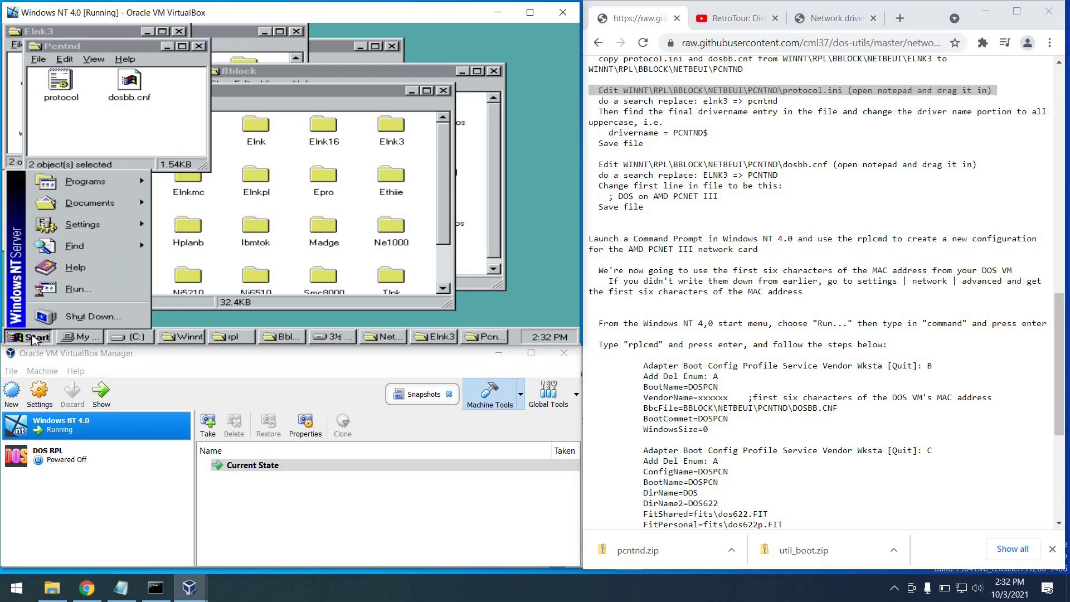
pyautogui.click(56, 289)
pyautogui.write('notepad')
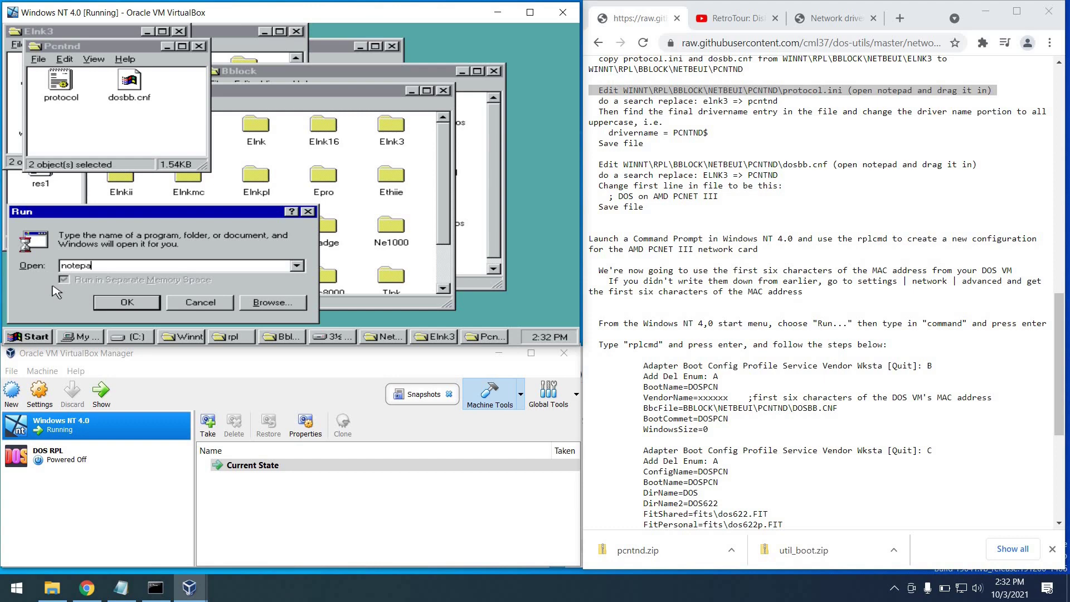
pyautogui.press('Return')
pyautogui.moveTo(154, 67); pyautogui.dragTo(196, 85)
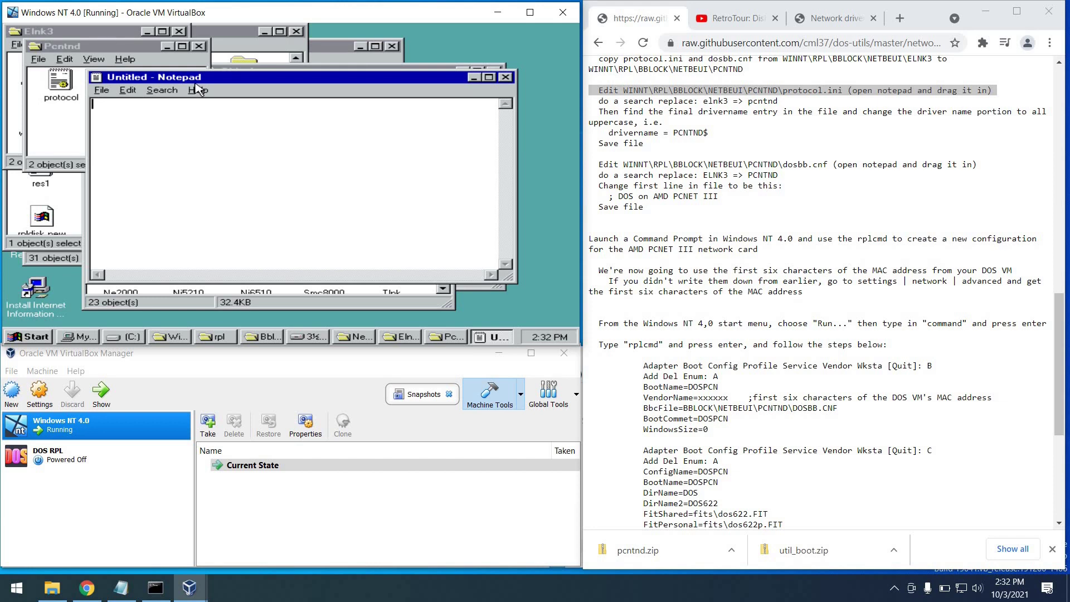
pyautogui.click(65, 81)
pyautogui.moveTo(67, 81); pyautogui.dragTo(150, 125)
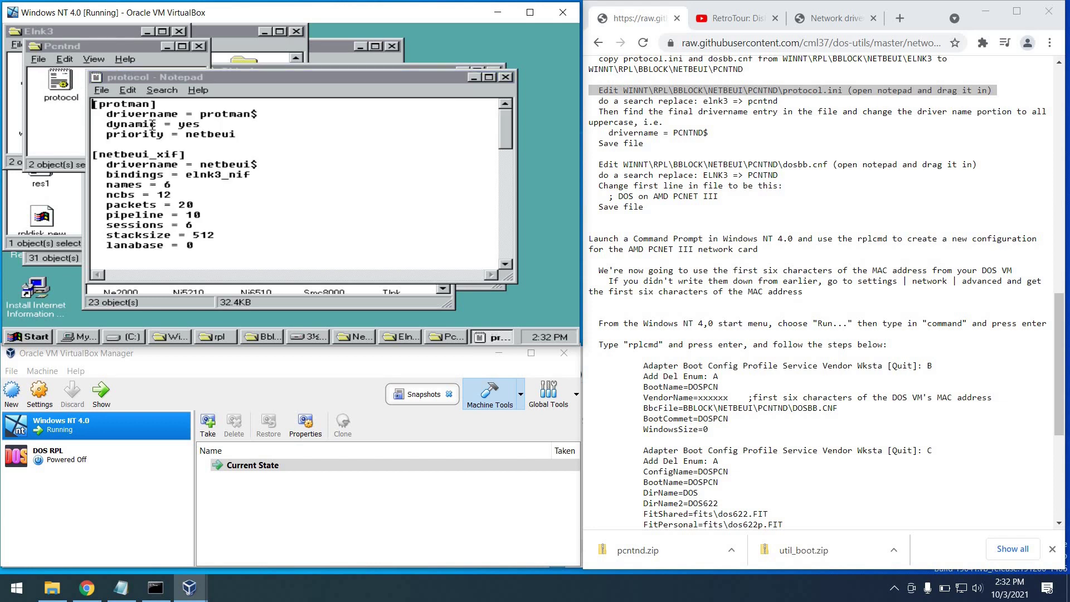
# - Replace every elnk3 with pcntnd throughout protocol.ini
pyautogui.click(162, 90)
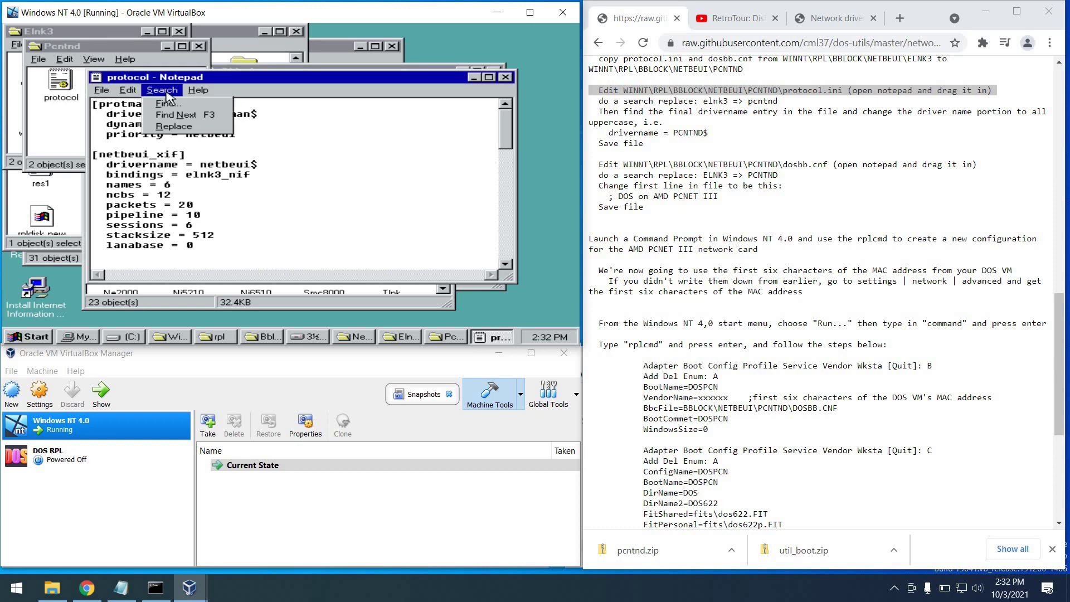
pyautogui.click(210, 126)
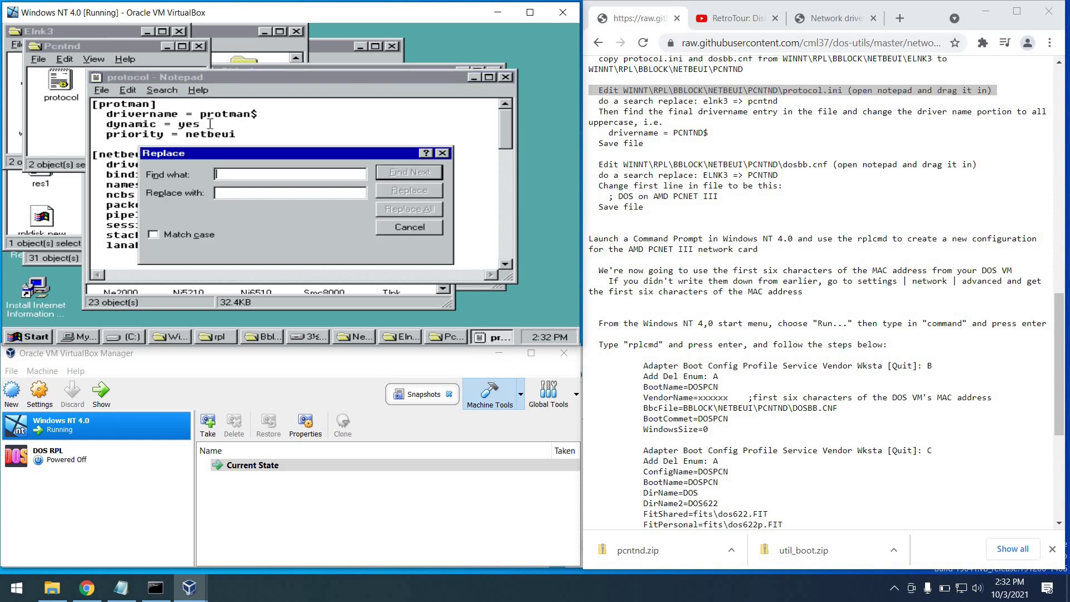
pyautogui.write('e')
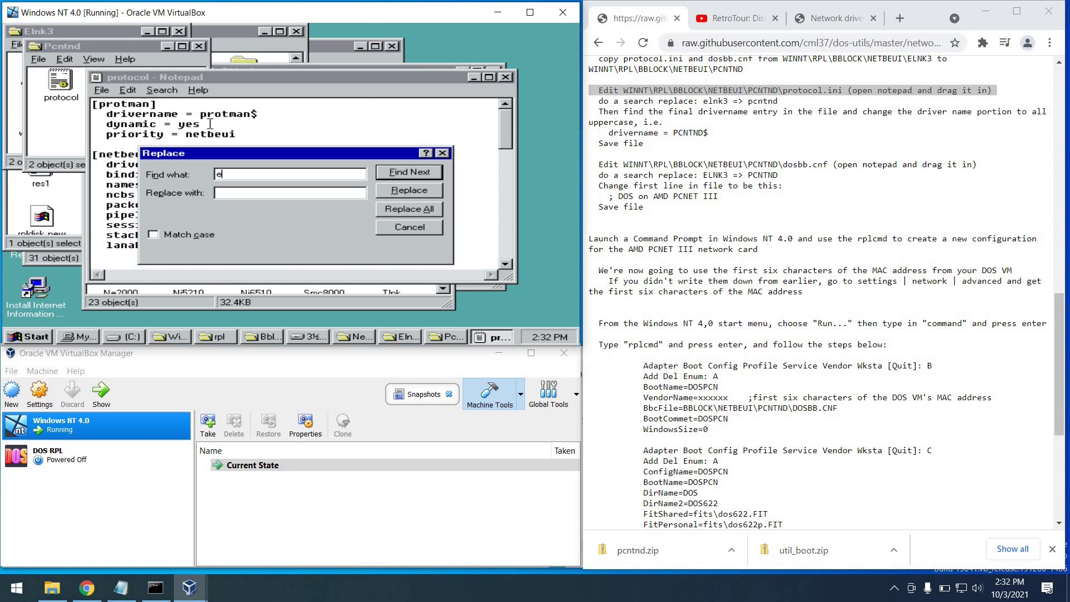
pyautogui.write('lnkpcntnd')
pyautogui.click(433, 212)
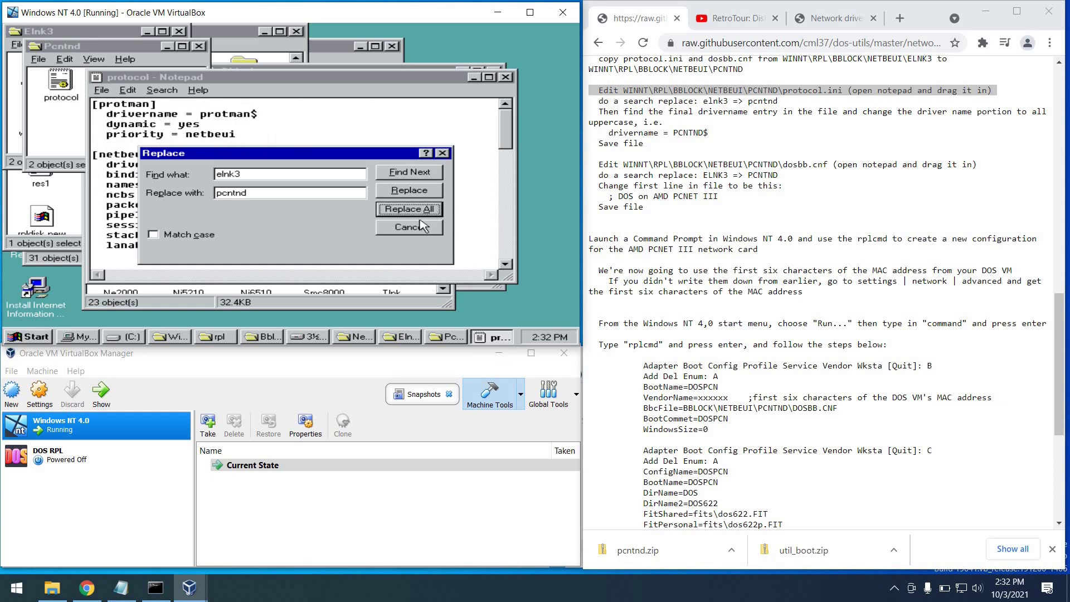
pyautogui.click(421, 226)
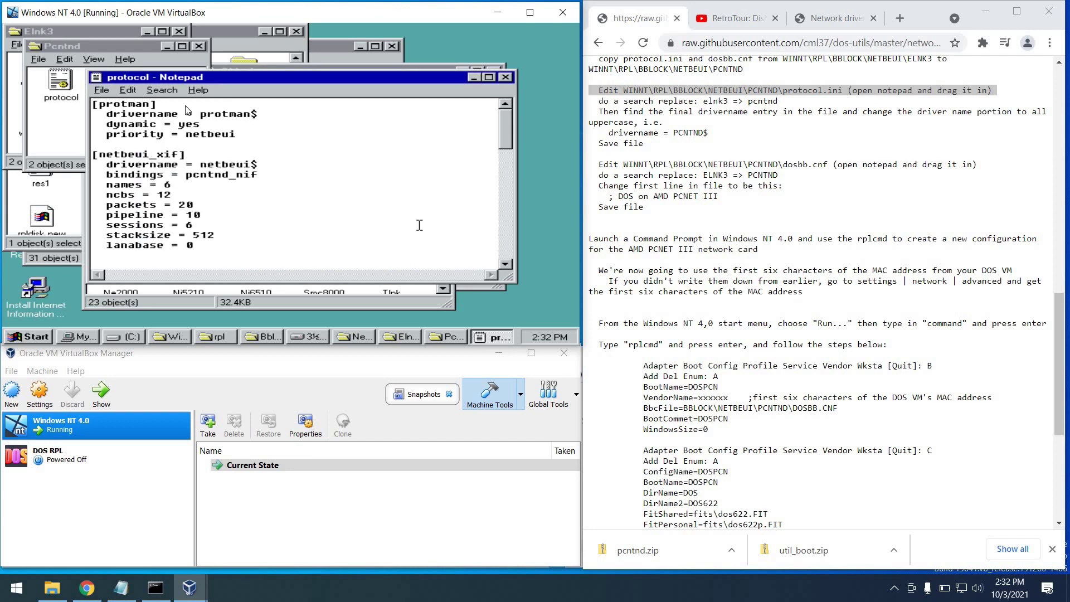
# - Change the final drivername entry to uppercase PCNTND$ and save protocol.ini
pyautogui.click(677, 102)
pyautogui.tripleClick(680, 111)
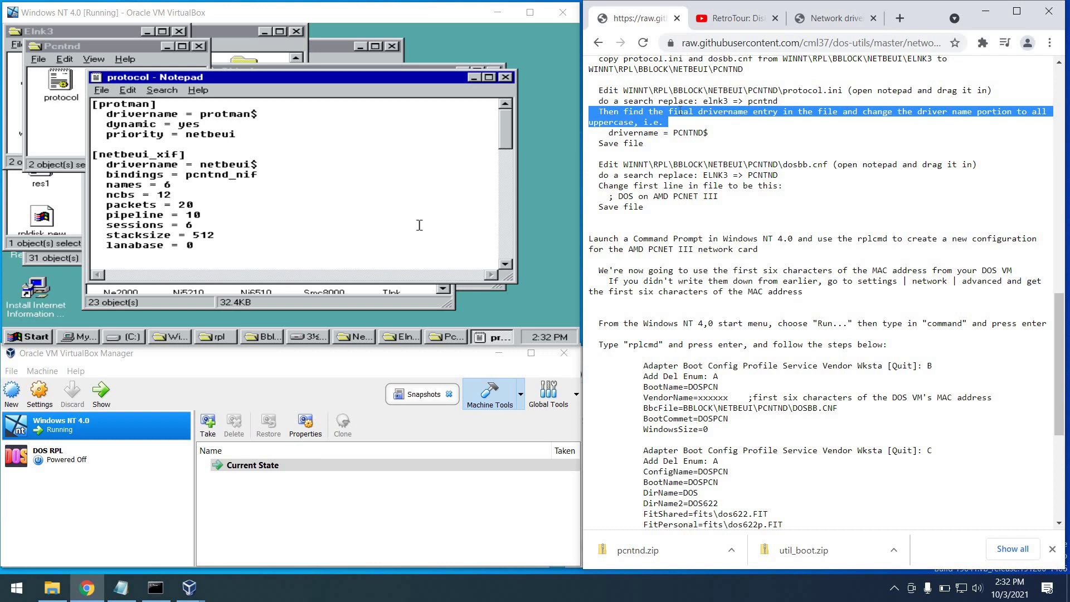
pyautogui.tripleClick(620, 132)
pyautogui.click(450, 150)
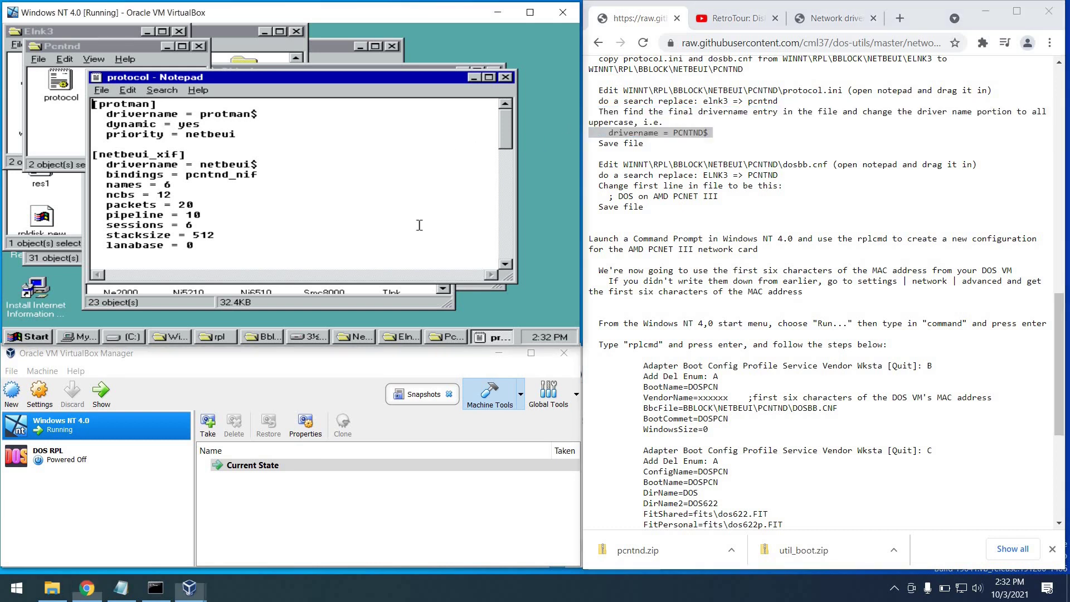
pyautogui.press('pagedown')
pyautogui.press('pagedown')
pyautogui.press('pagedown')
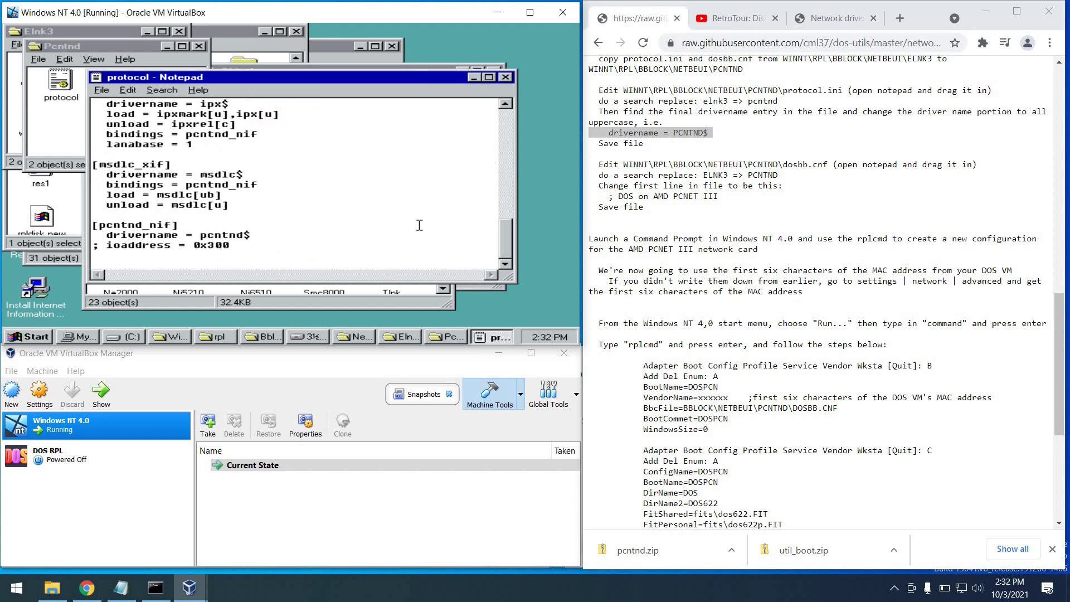
pyautogui.doubleClick(231, 235)
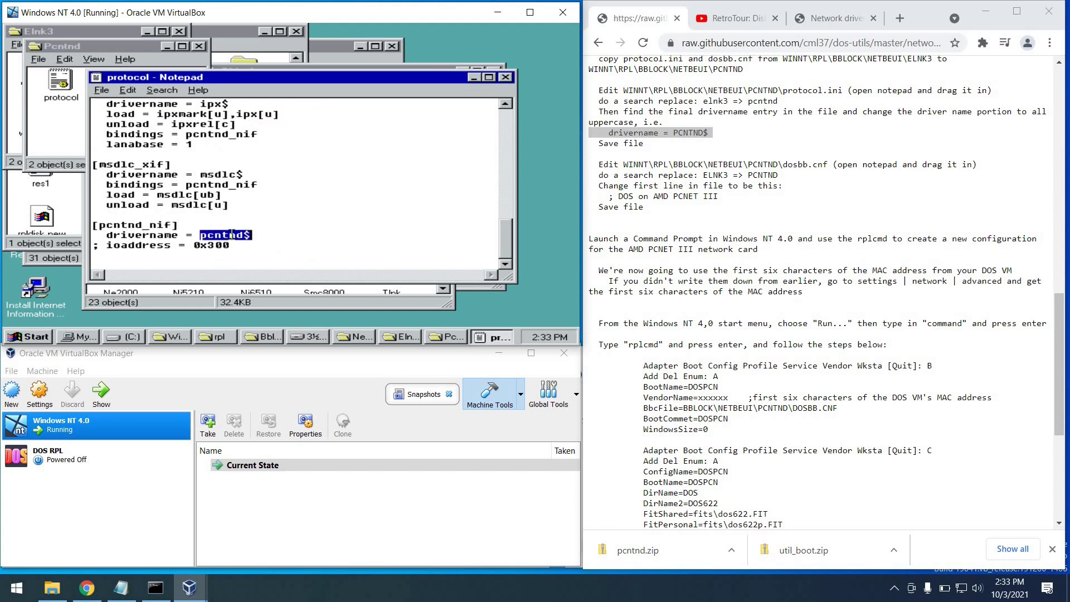
pyautogui.write('PCNTND$')
pyautogui.click(101, 92)
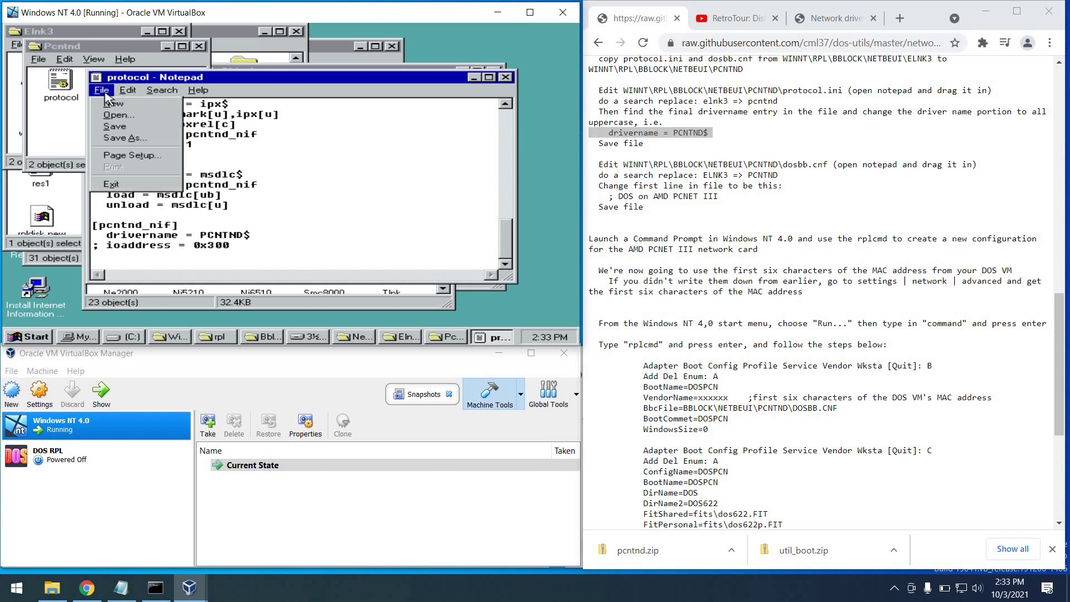
pyautogui.click(139, 124)
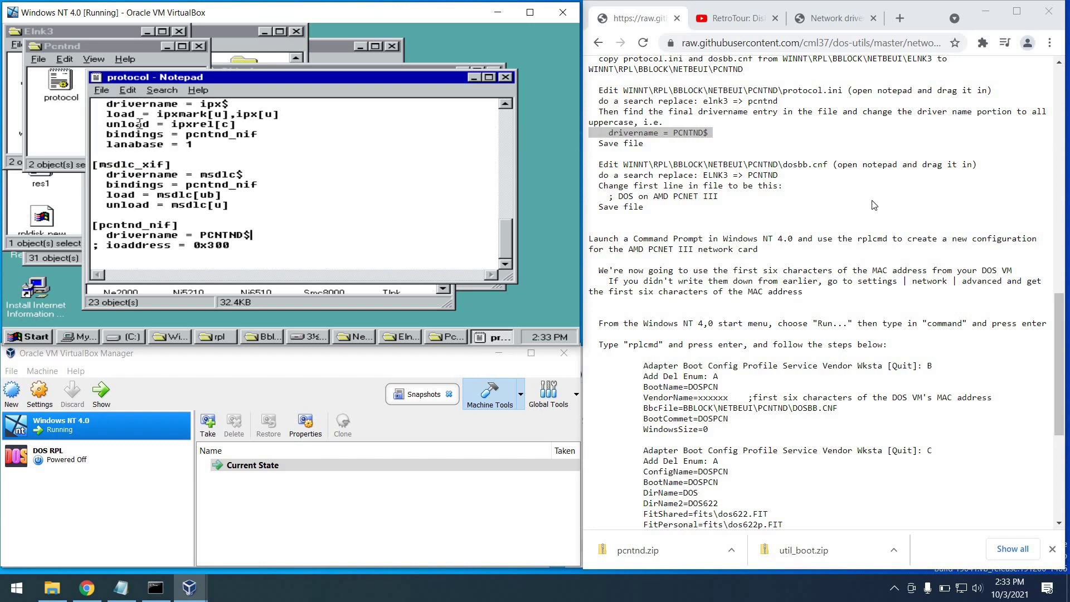
# - Mark the guide step about editing dosbb.cnf and shift the protocol.ini window right
pyautogui.tripleClick(844, 165)
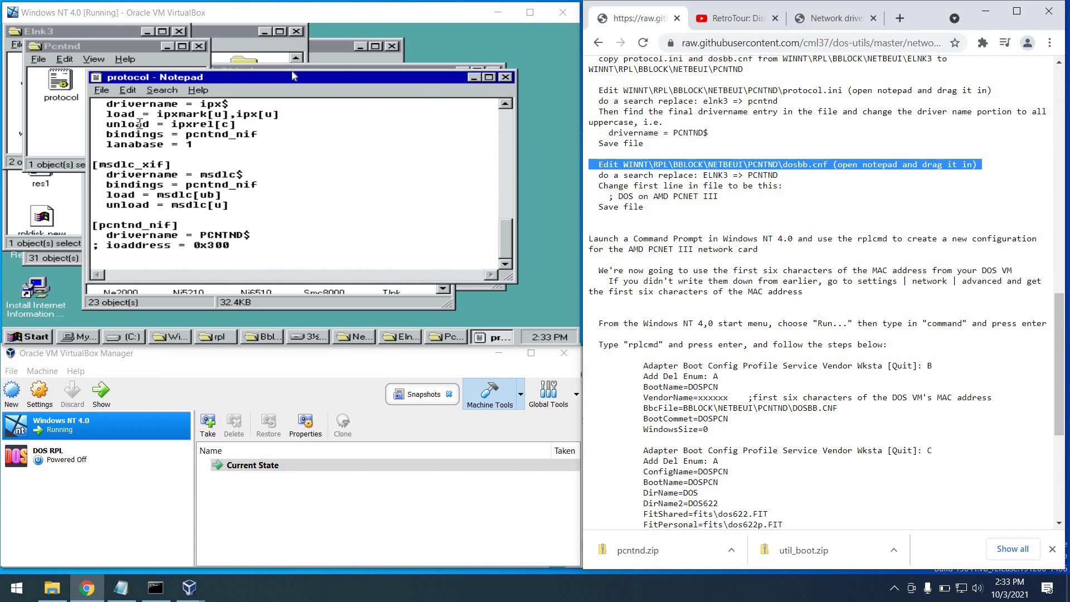
pyautogui.click(139, 123)
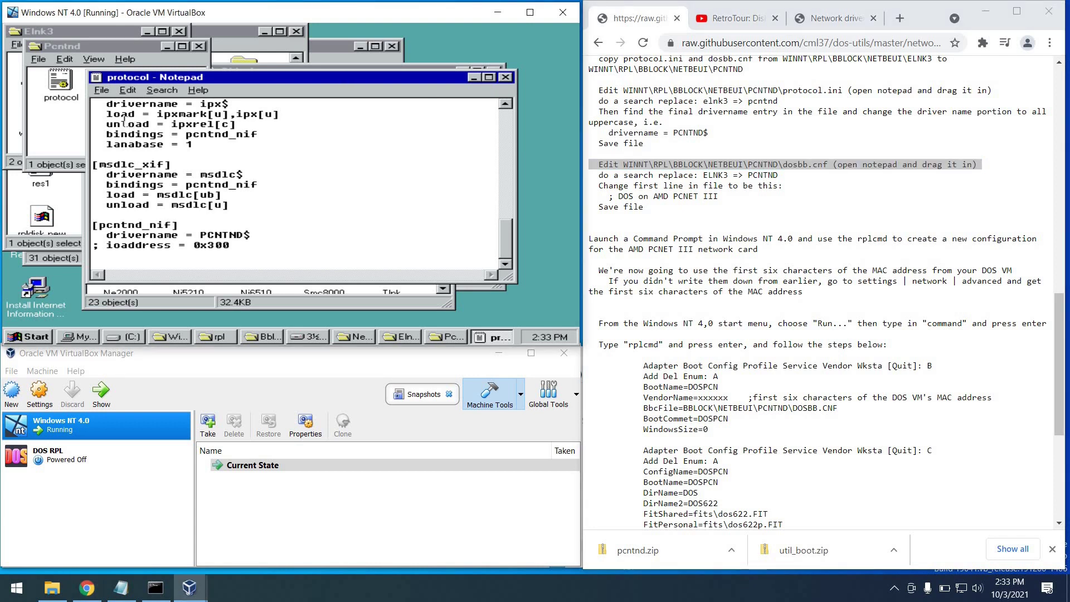
pyautogui.moveTo(137, 80); pyautogui.dragTo(202, 83)
# - Open dosbb.cnf in Notepad and replace every ELNK3 with PCNTND
pyautogui.click(129, 83)
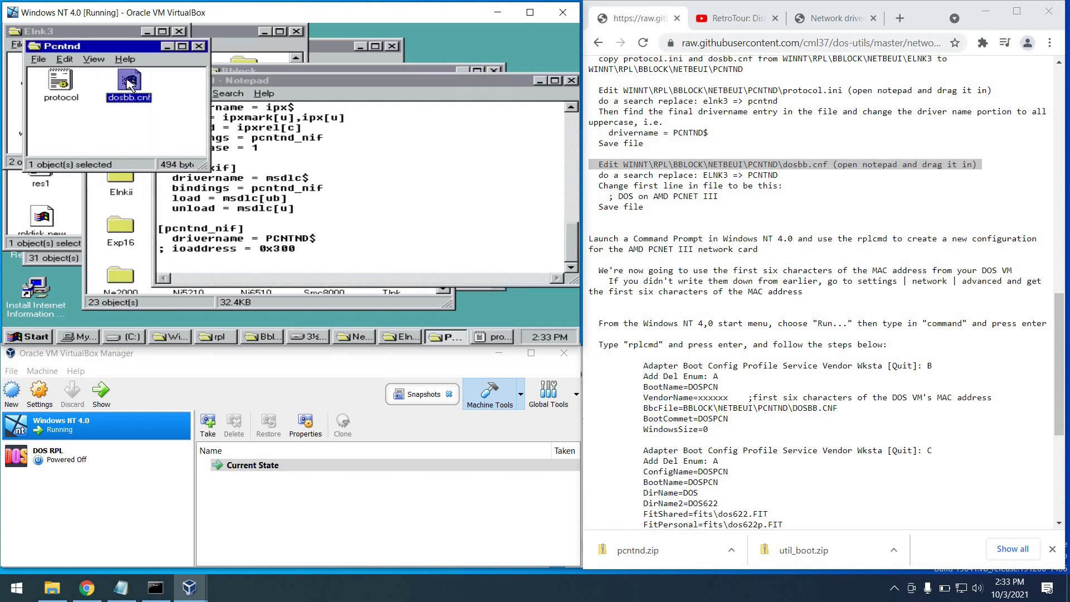
pyautogui.moveTo(129, 83); pyautogui.dragTo(236, 123)
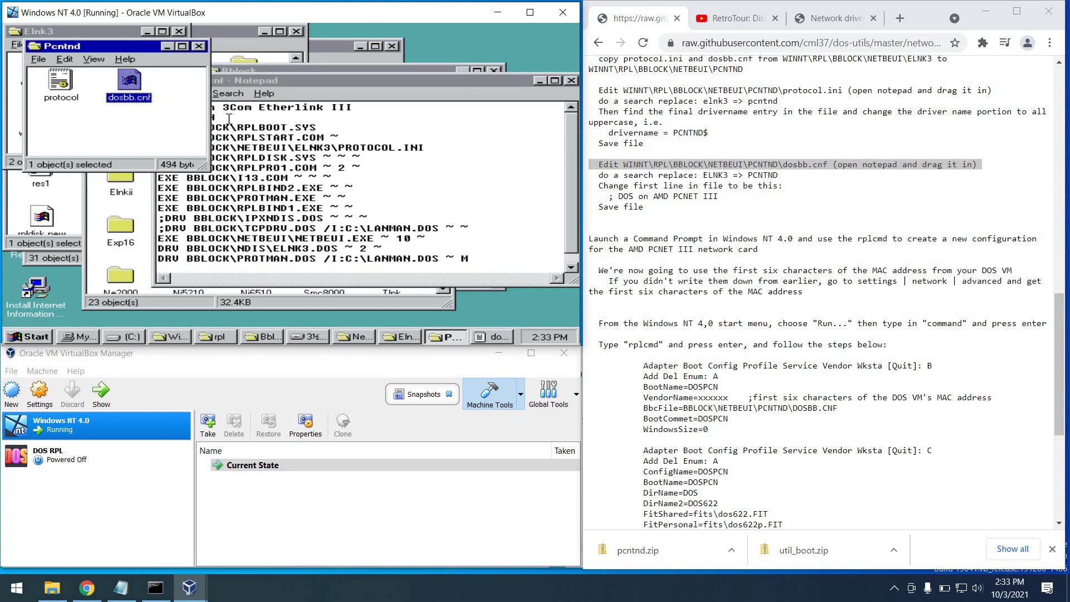
pyautogui.click(243, 119)
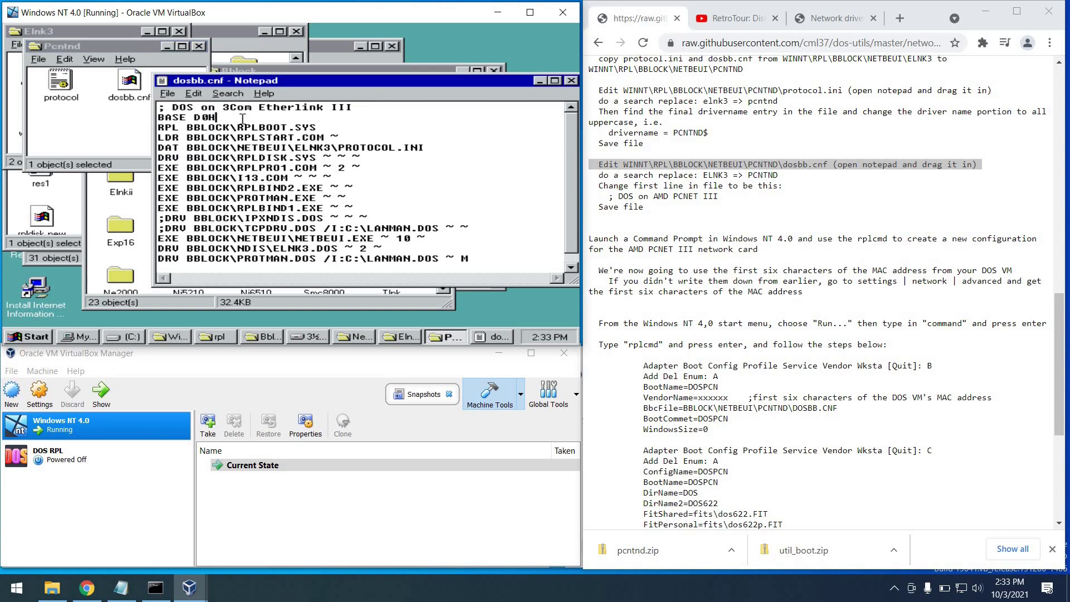
pyautogui.click(228, 93)
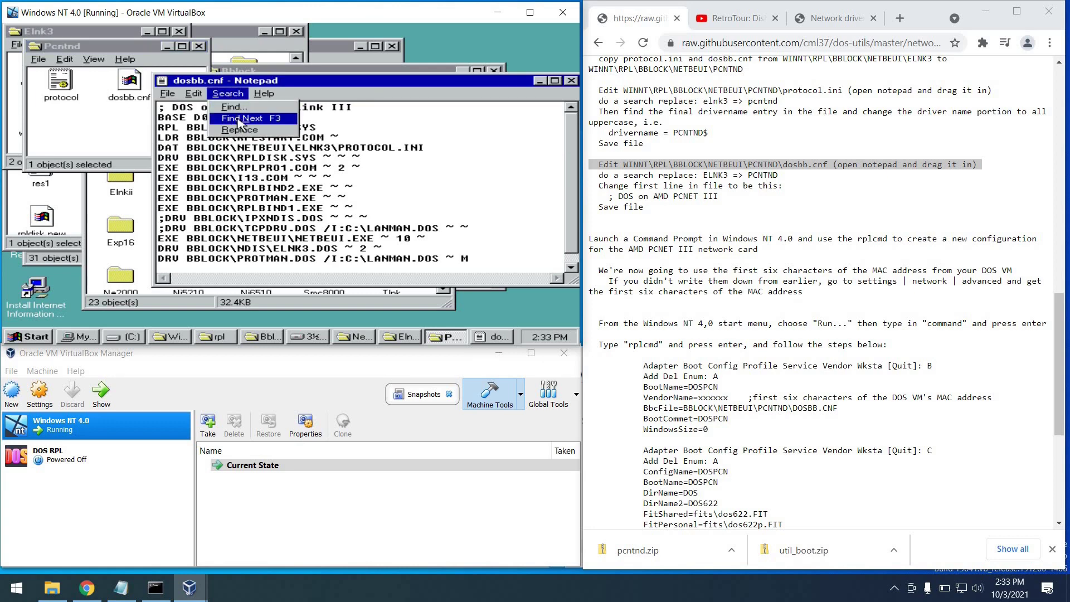
pyautogui.click(239, 128)
pyautogui.write('ELNK3')
pyautogui.press('Tab')
pyautogui.write('PCNTND')
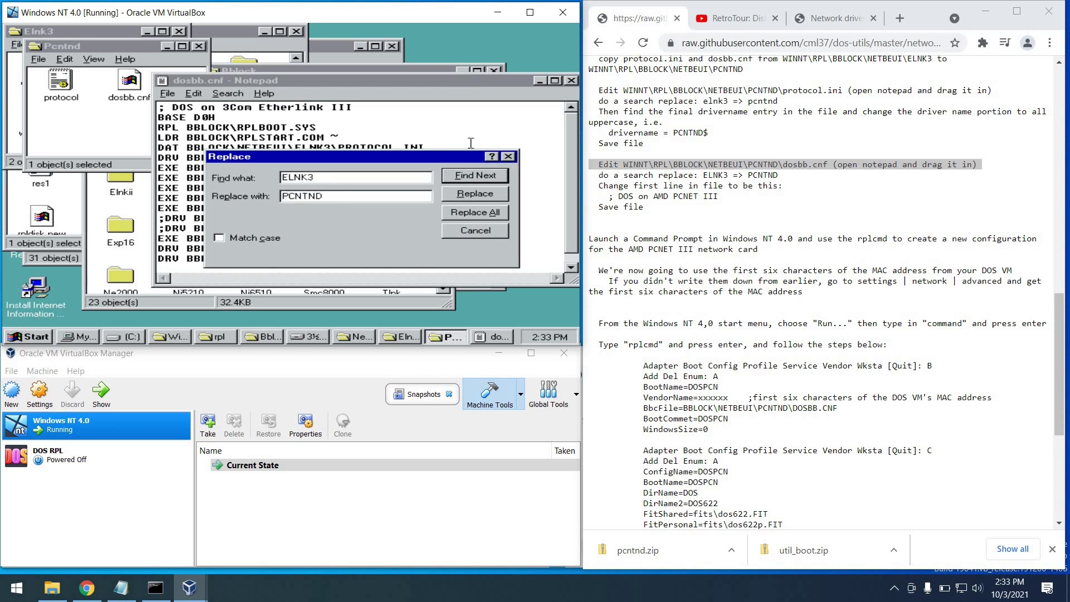
pyautogui.click(492, 214)
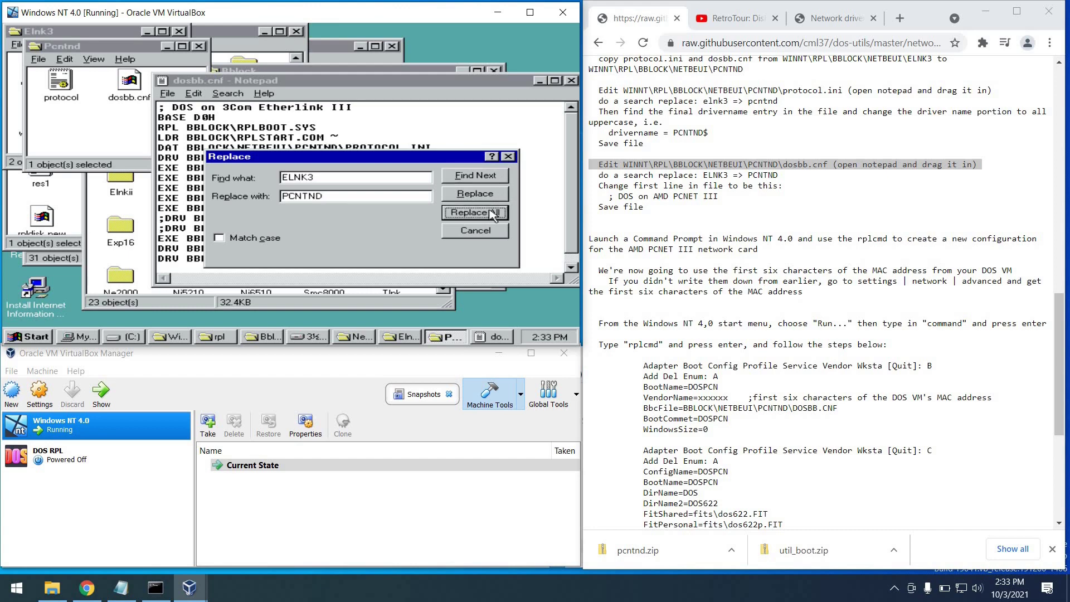
pyautogui.click(508, 156)
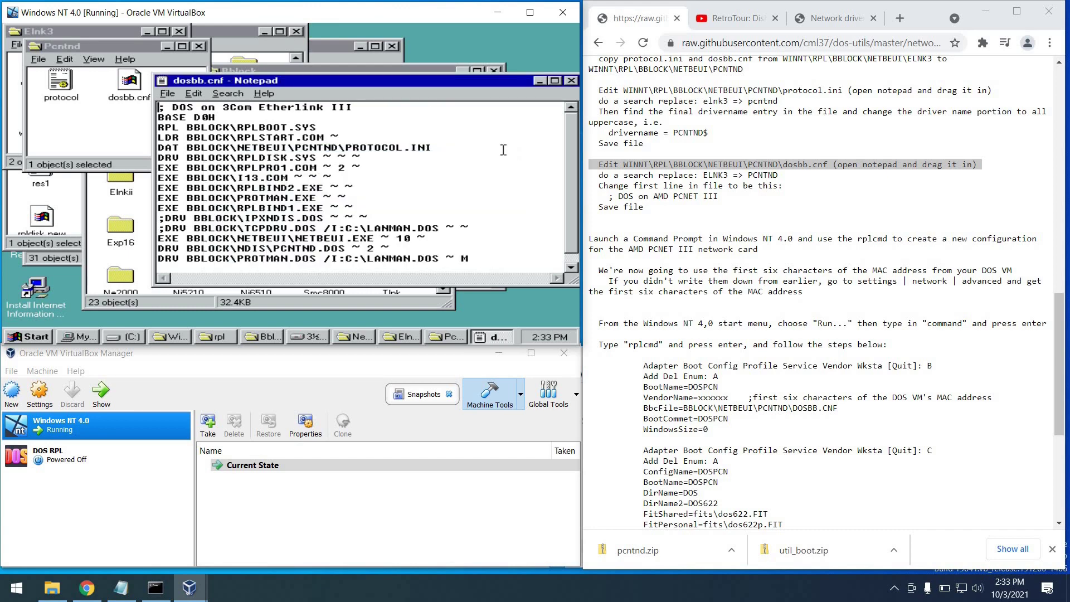
# - Change the first line to '; DOS on AMD PCNET III' and save dosbb.cnf
pyautogui.click(373, 105)
pyautogui.hotkey('ctrl', 'shift', 'Left')
pyautogui.hotkey('ctrl', 'shift', 'Left')
pyautogui.hotkey('ctrl', 'shift', 'Left')
pyautogui.write('AMD')
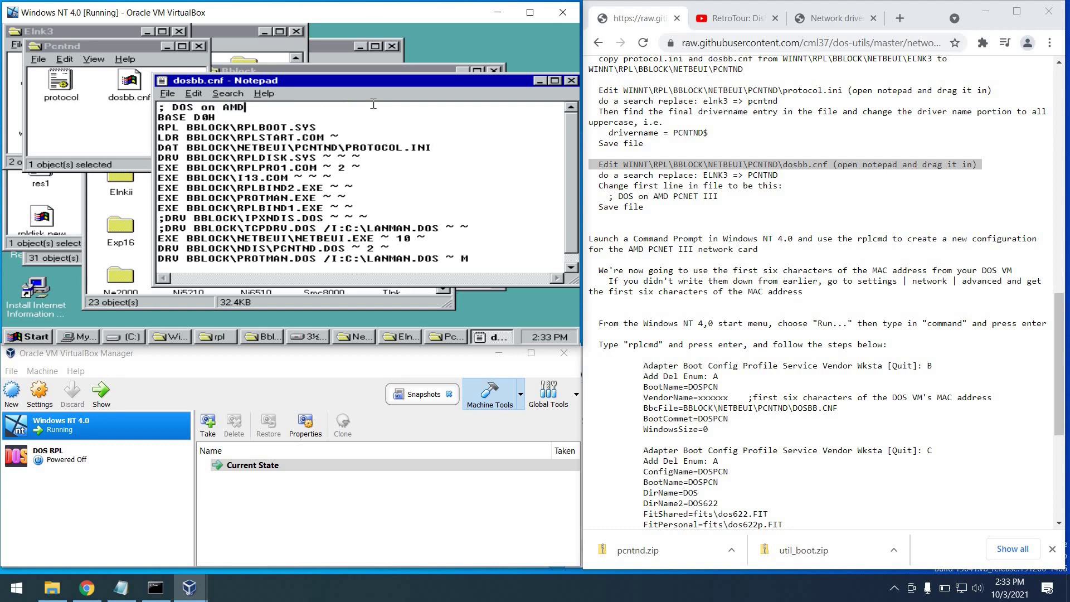
pyautogui.write(' PCNET III')
pyautogui.tripleClick(642, 196)
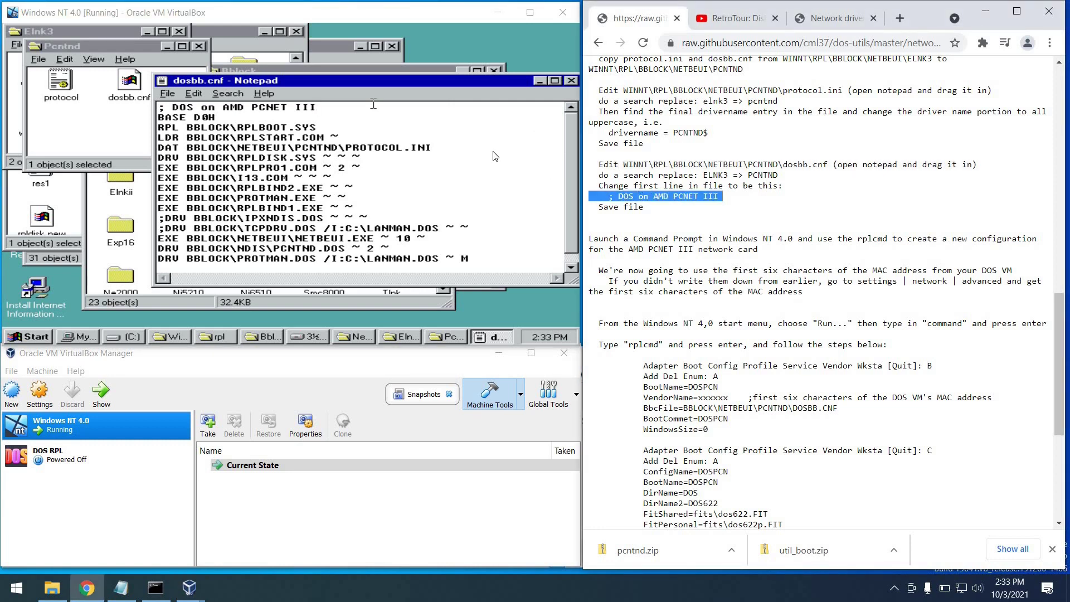
pyautogui.click(329, 106)
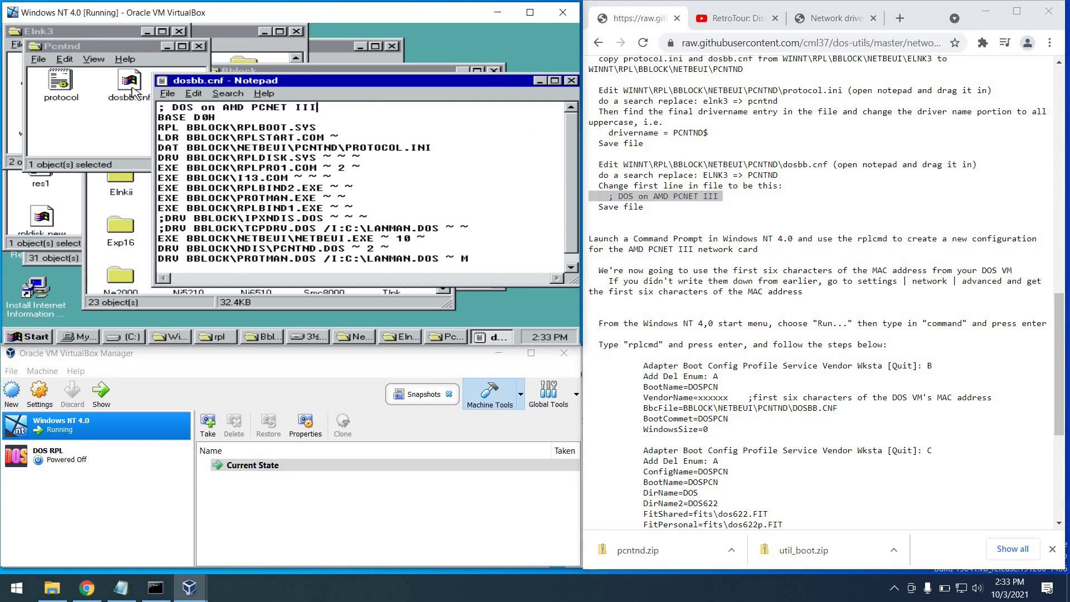
pyautogui.click(167, 93)
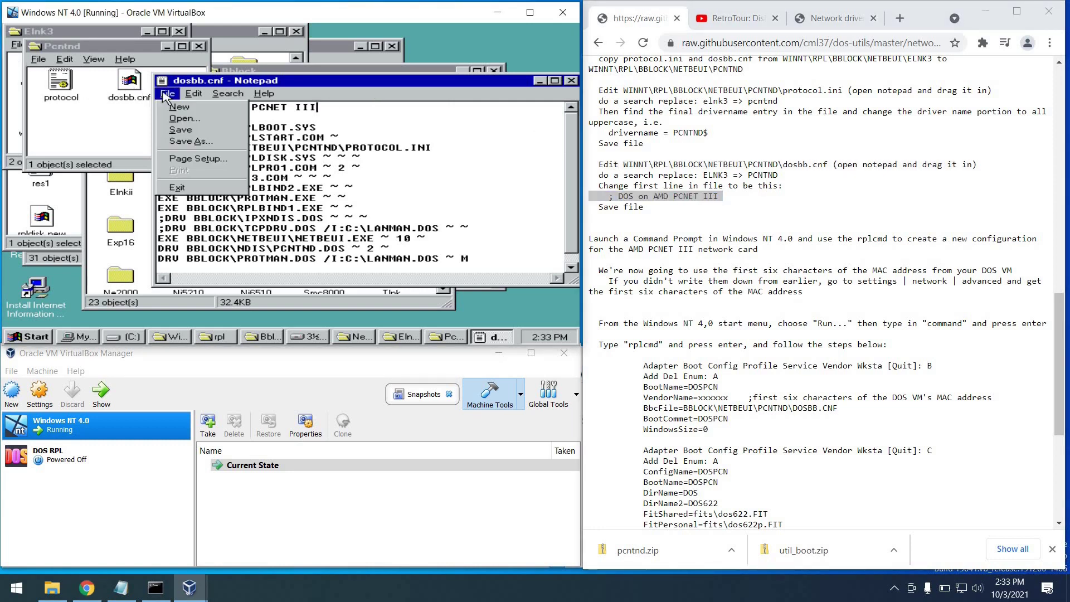
pyautogui.click(191, 128)
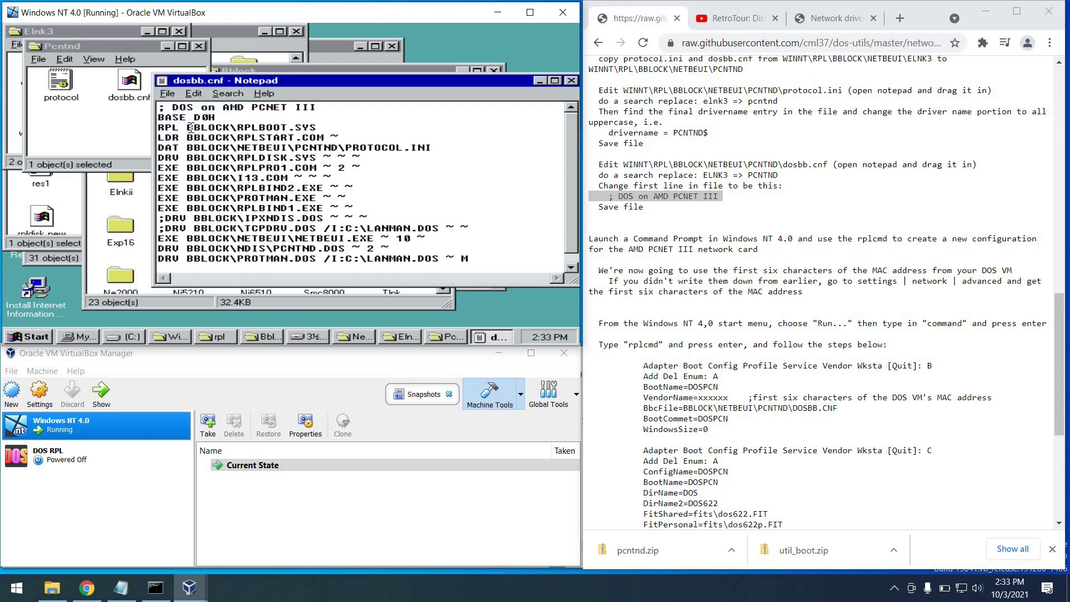
pyautogui.click(164, 85)
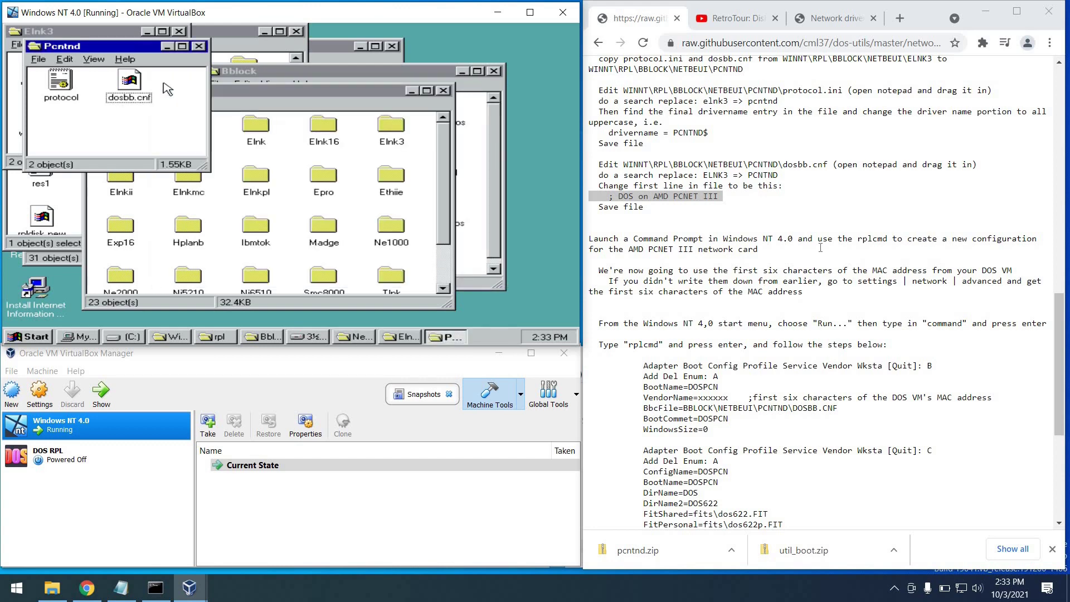
# - Read the guide's notes on launching a Command Prompt and finding the MAC address
pyautogui.click(754, 233)
pyautogui.tripleClick(753, 239)
pyautogui.scroll(-1, 754, 234)
pyautogui.scroll(-2, 754, 234)
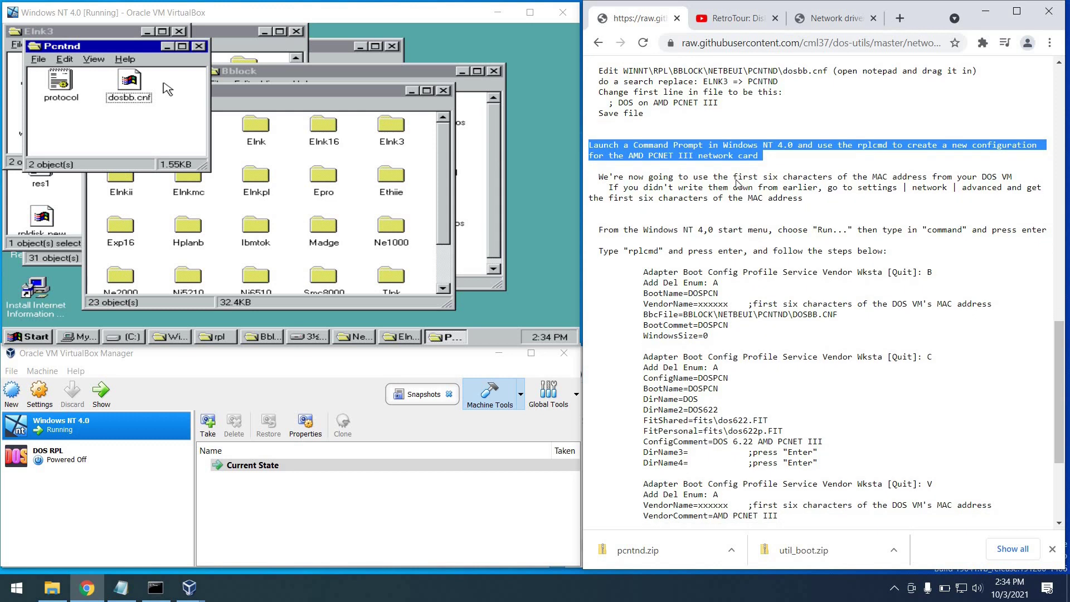
pyautogui.scroll(-1, 736, 179)
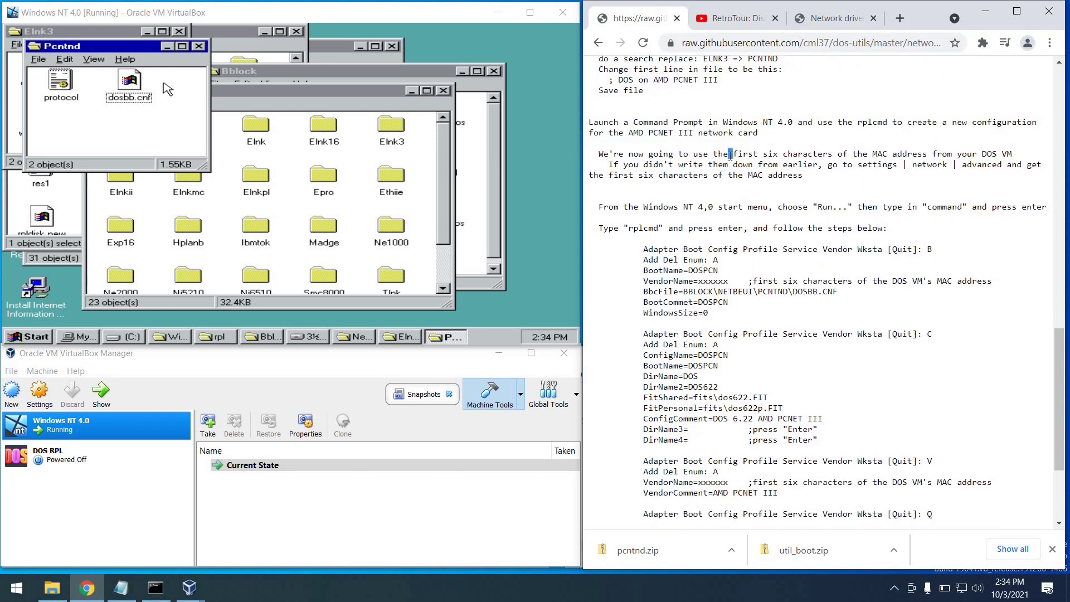
pyautogui.tripleClick(729, 156)
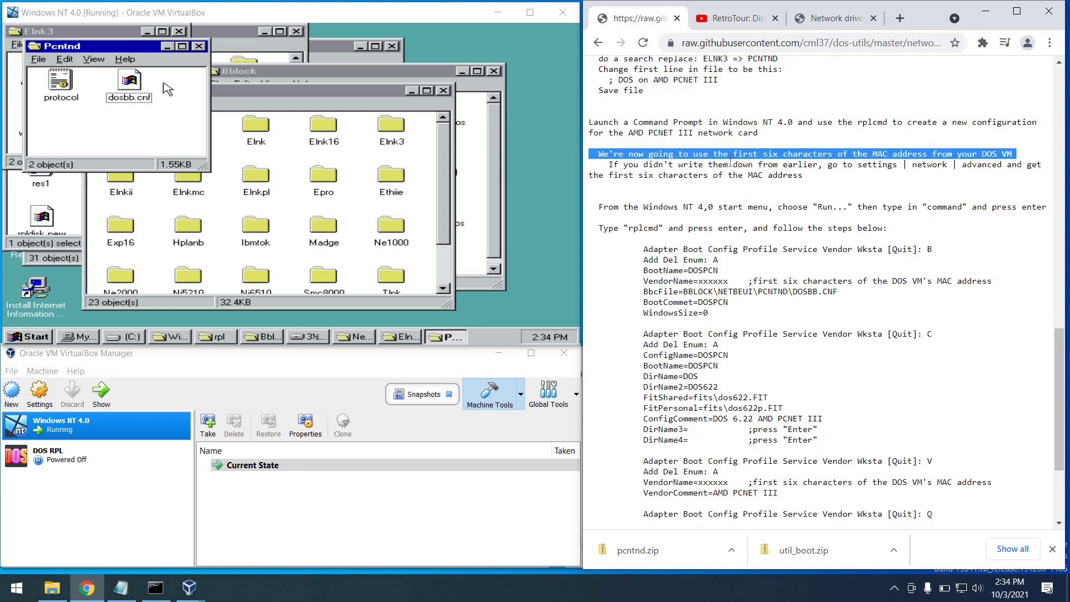
pyautogui.tripleClick(730, 164)
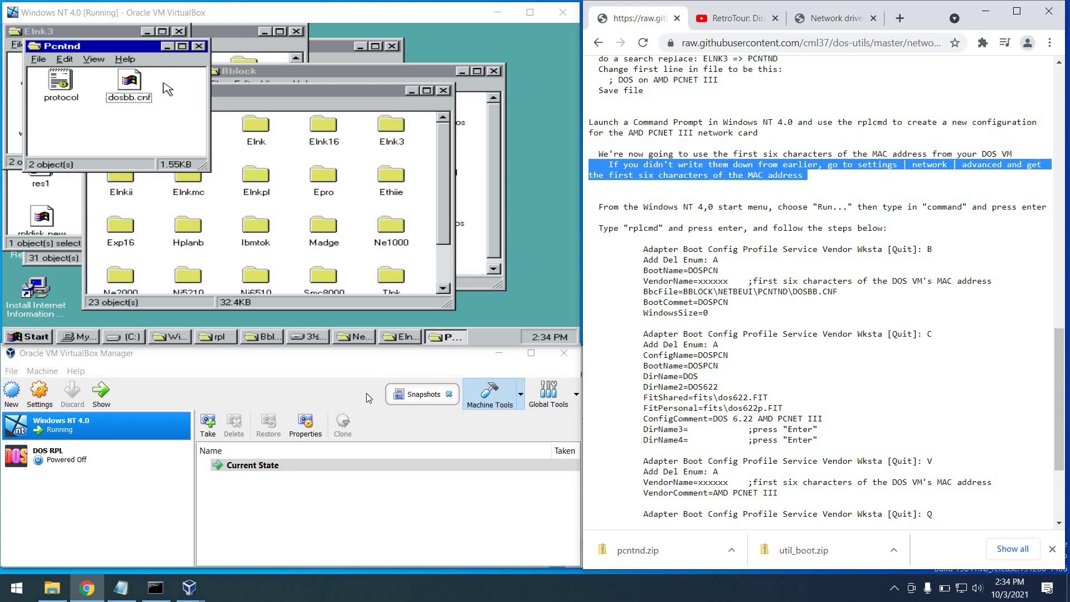
# - Move the Notepad note holding MAC prefix 080027 to the lower right of the screen
pyautogui.click(131, 595)
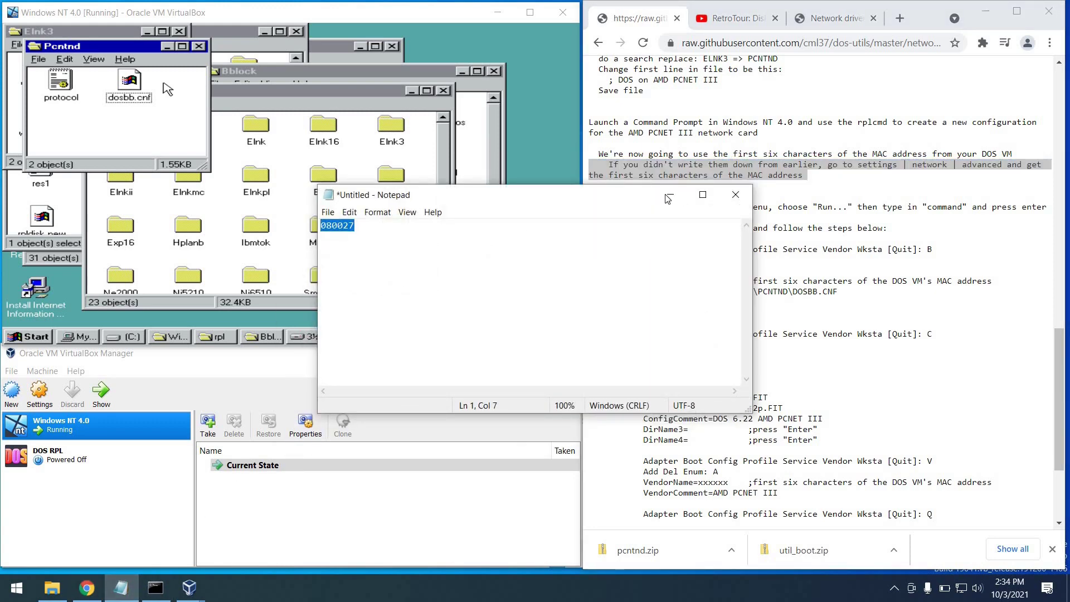
pyautogui.moveTo(652, 194); pyautogui.dragTo(856, 425)
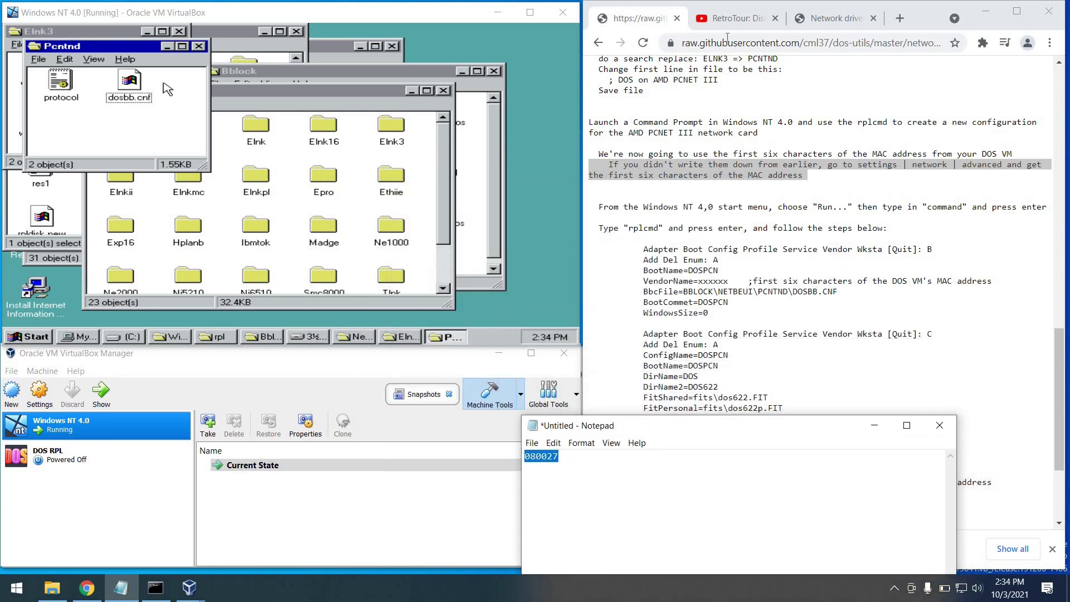
pyautogui.click(697, 171)
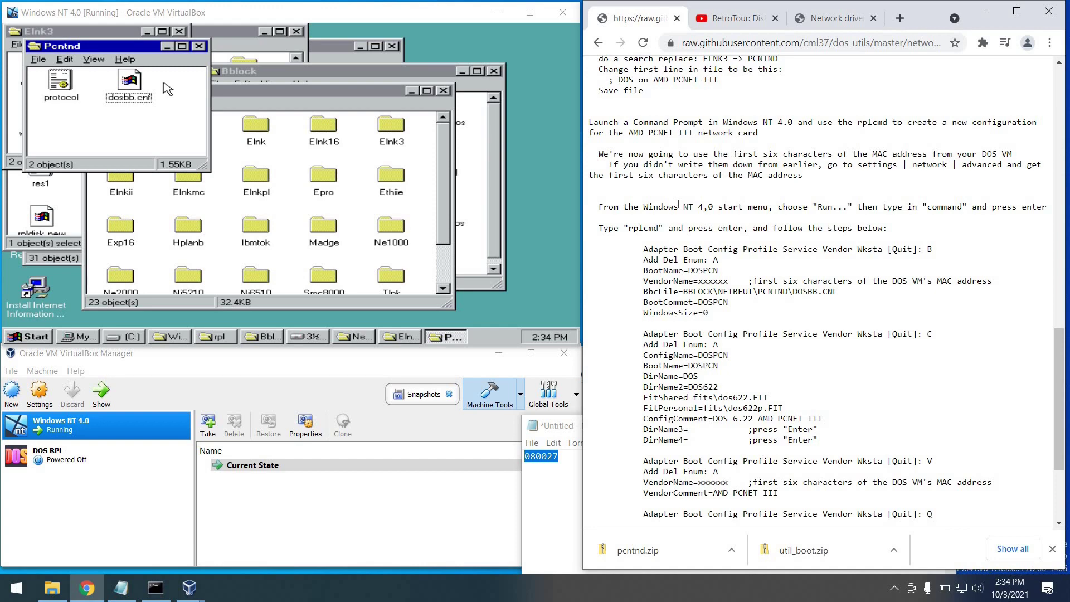
pyautogui.scroll(-1, 678, 203)
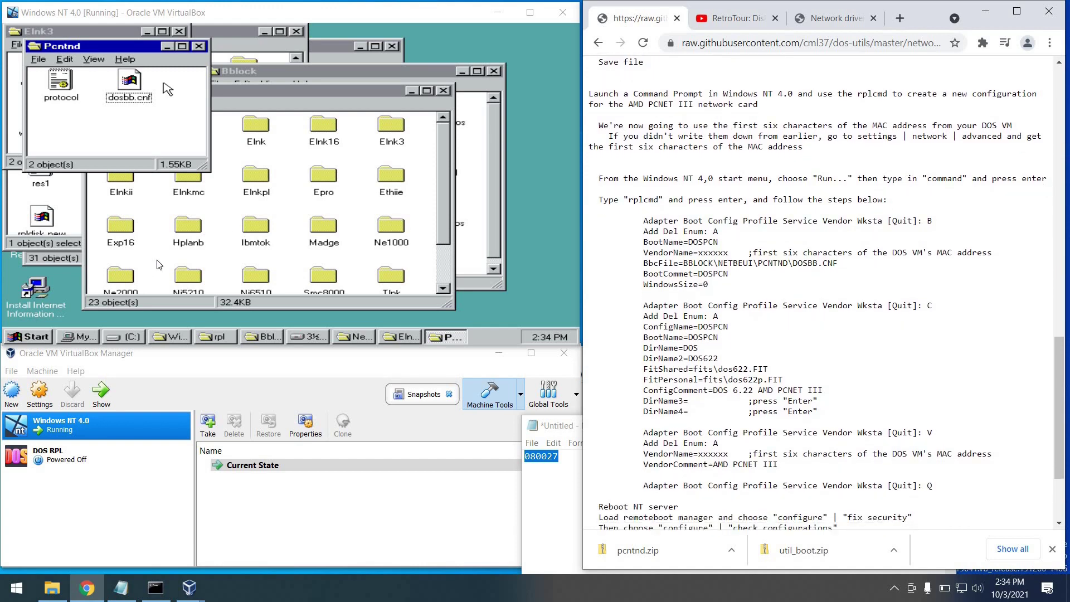
pyautogui.click(167, 89)
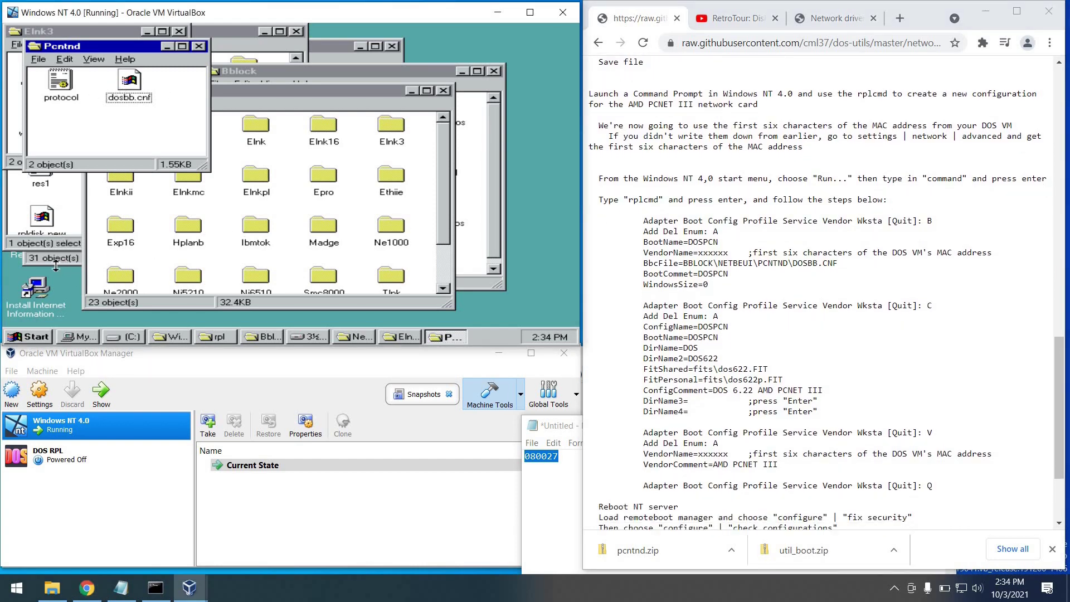
# - Open an NT command prompt and run rplcmd
pyautogui.click(30, 336)
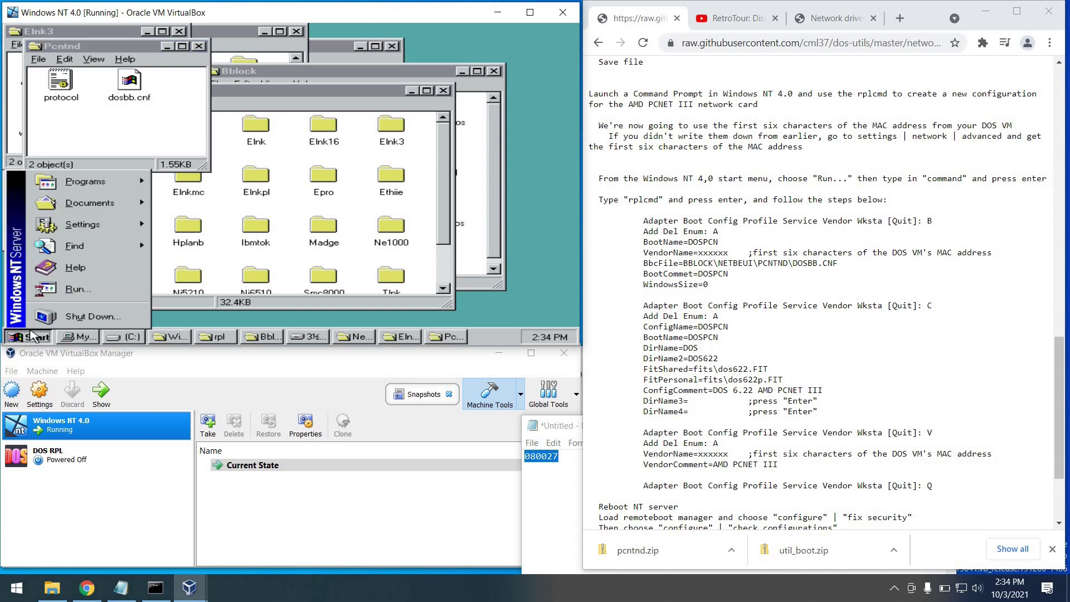
pyautogui.click(64, 285)
pyautogui.write('command')
pyautogui.press('Return')
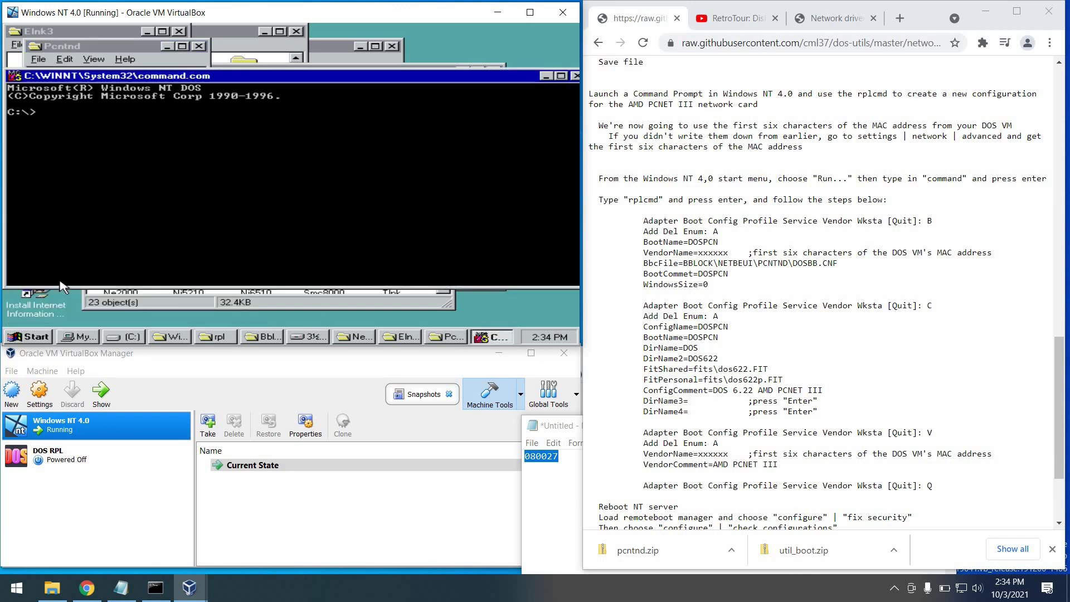
pyautogui.write('rplcmd')
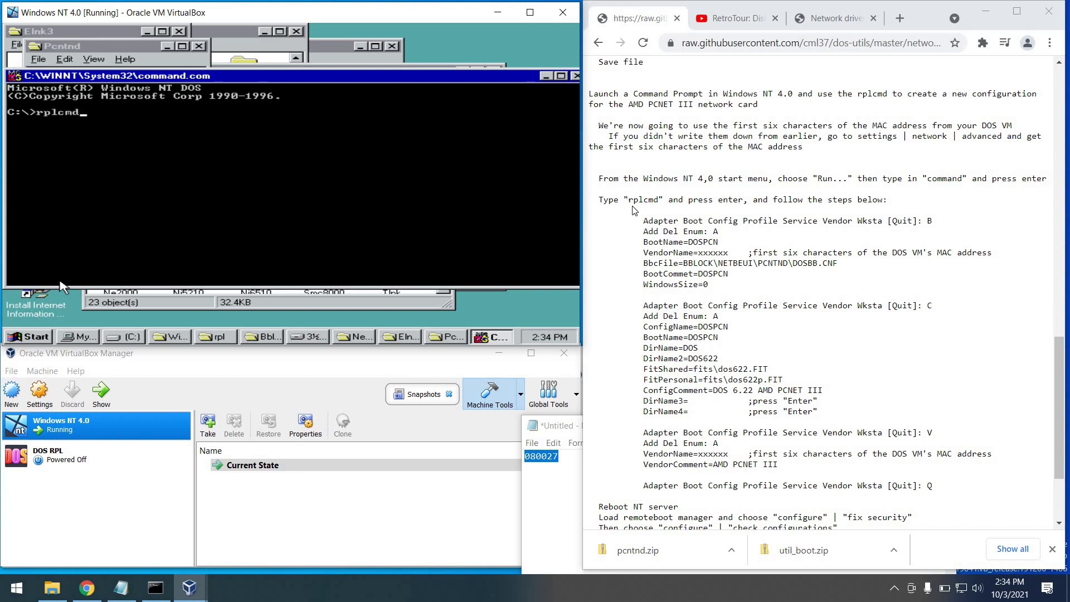
pyautogui.click(649, 203)
pyautogui.tripleClick(649, 203)
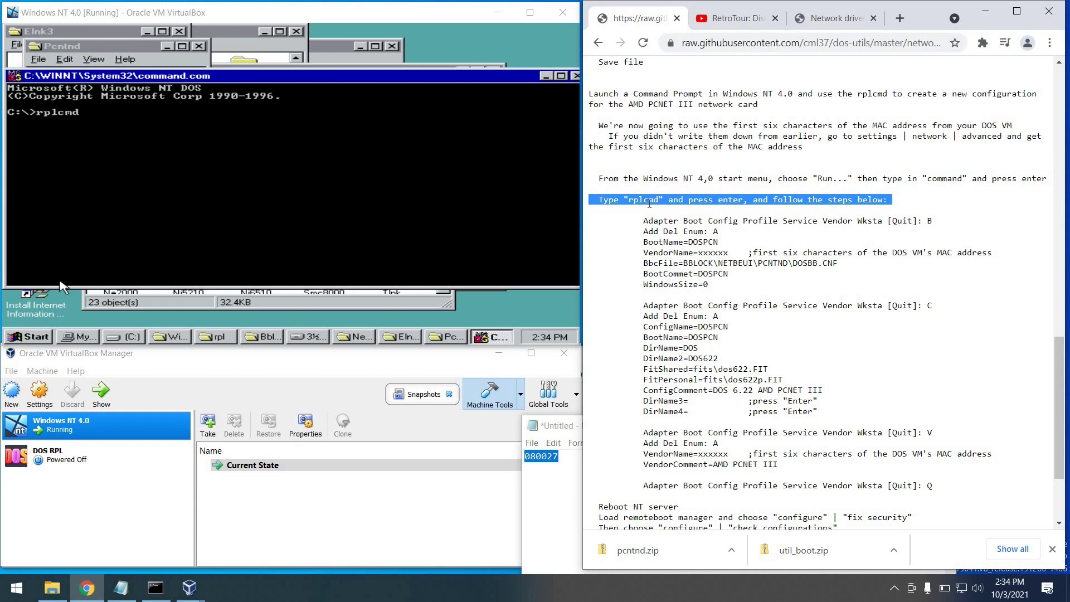
pyautogui.click(449, 180)
pyautogui.press('Return')
# - In rplcmd, add a new boot block record named DOSPCN
pyautogui.click(839, 184)
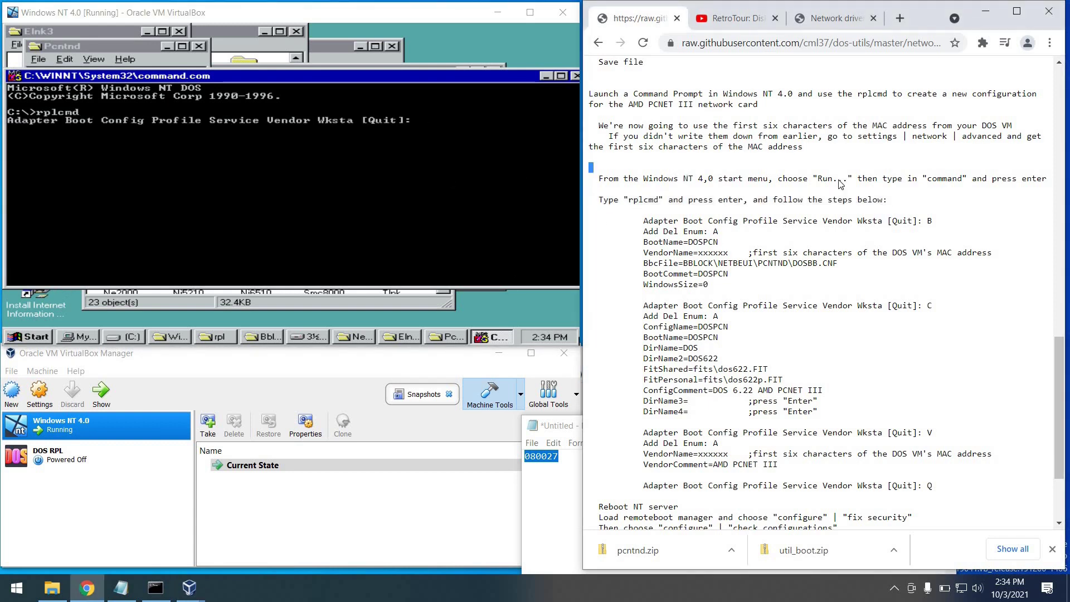
pyautogui.click(931, 223)
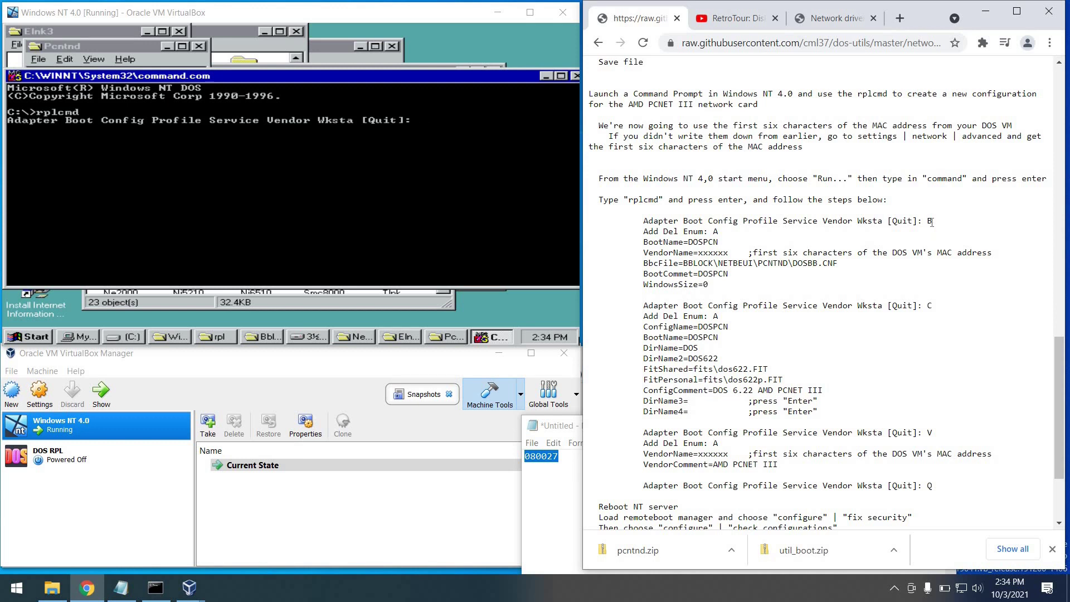
pyautogui.doubleClick(929, 222)
pyautogui.hotkey('alt', 'Tab')
pyautogui.write('B')
pyautogui.press('Return')
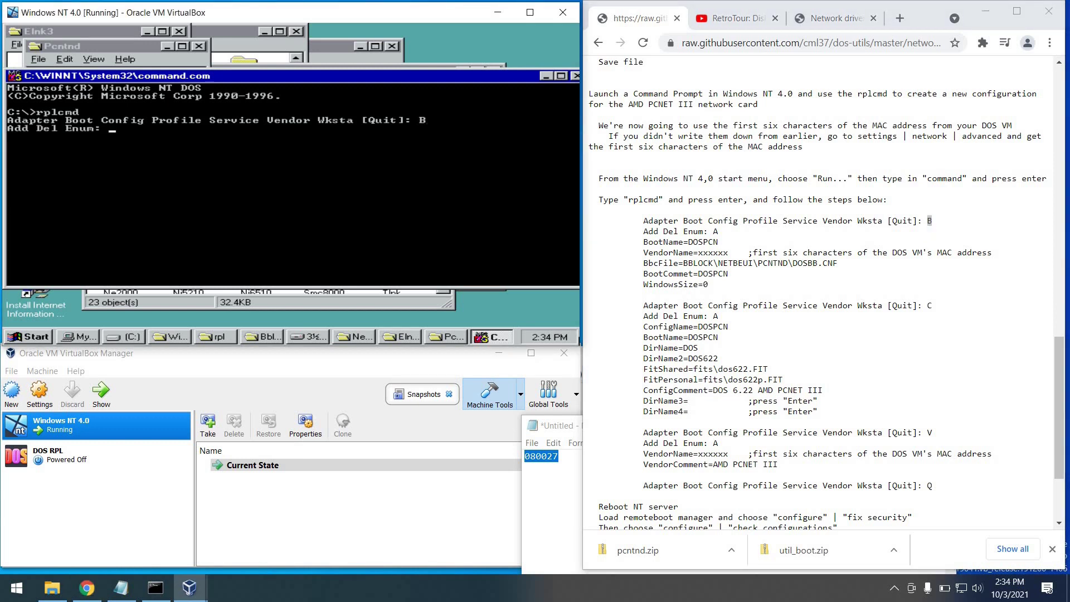
pyautogui.write('A')
pyautogui.press('Return')
pyautogui.write('DOSPCN')
pyautogui.press('Return')
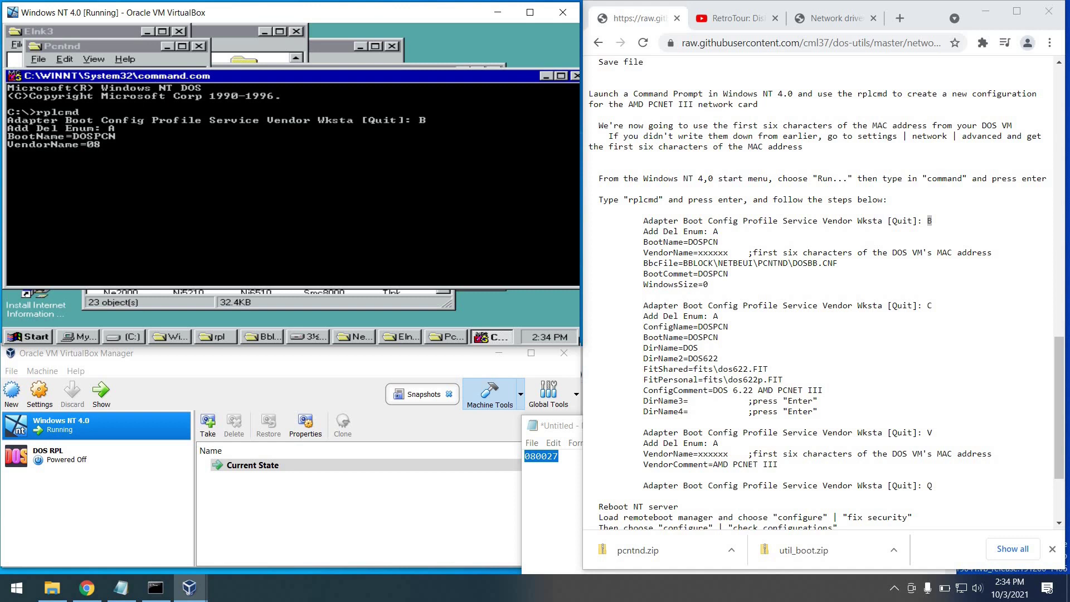
# - Enter vendor 080027, file BBLOCK\NETBEUI\PCNTND\DOSBB.CNF, comment DOSPCN and window size 0
pyautogui.write('080027')
pyautogui.press('Return')
pyautogui.write('BBLOCK\\NETBEUI\\')
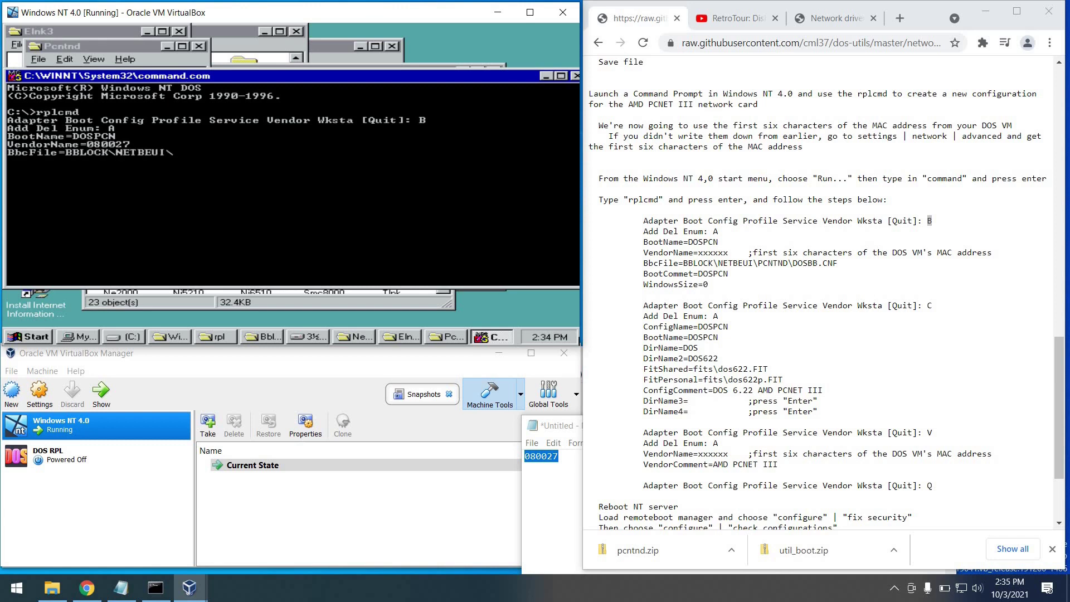
pyautogui.write('PCNTND\\DOSBB.CNF')
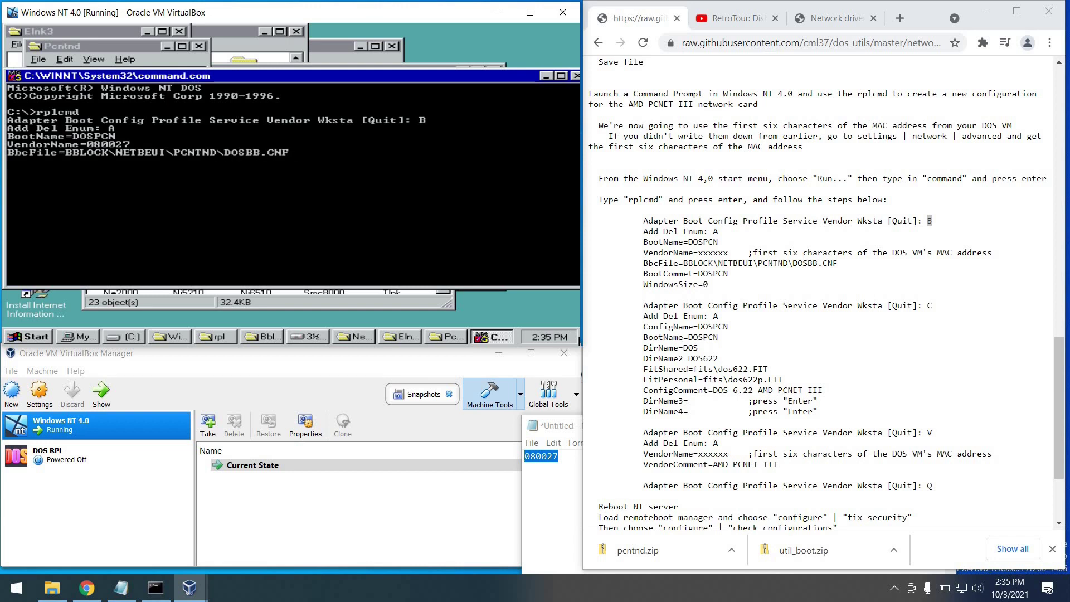
pyautogui.press('Return')
pyautogui.write('DOSPCN')
pyautogui.press('Return')
pyautogui.write('0')
pyautogui.press('Return')
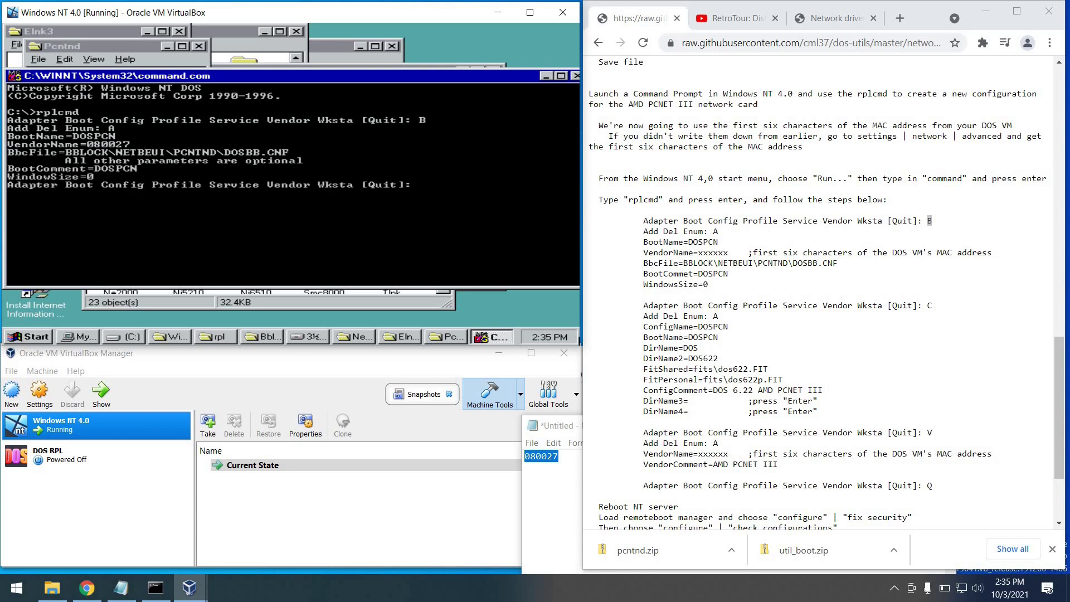
pyautogui.moveTo(745, 291); pyautogui.dragTo(591, 220)
pyautogui.click(805, 284)
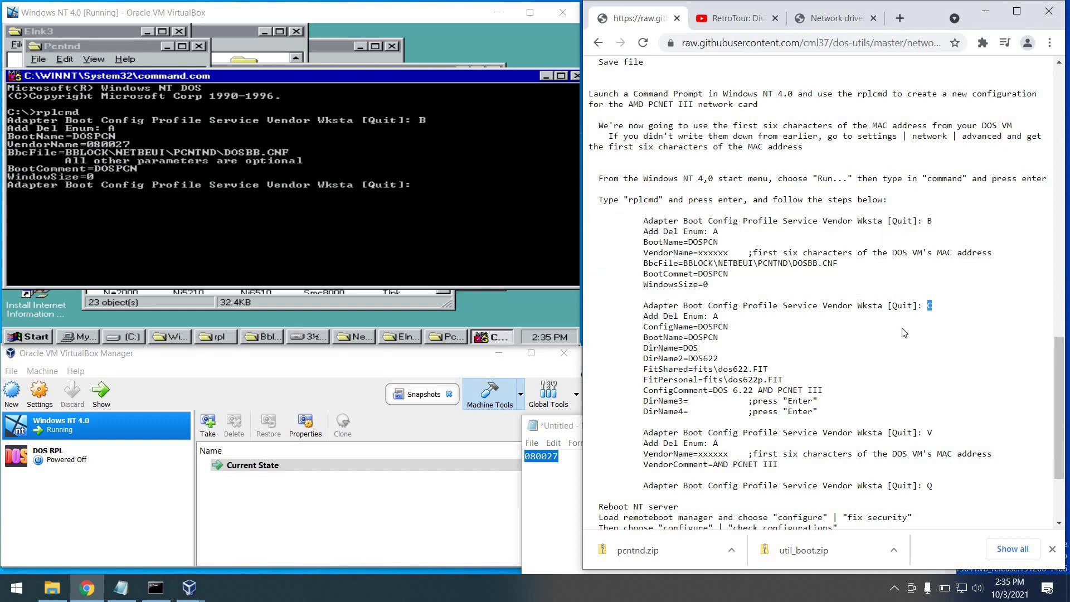
# - Add configuration DOSPCN with boot name DOSPCN and directories DOS and DOS622
pyautogui.click(277, 148)
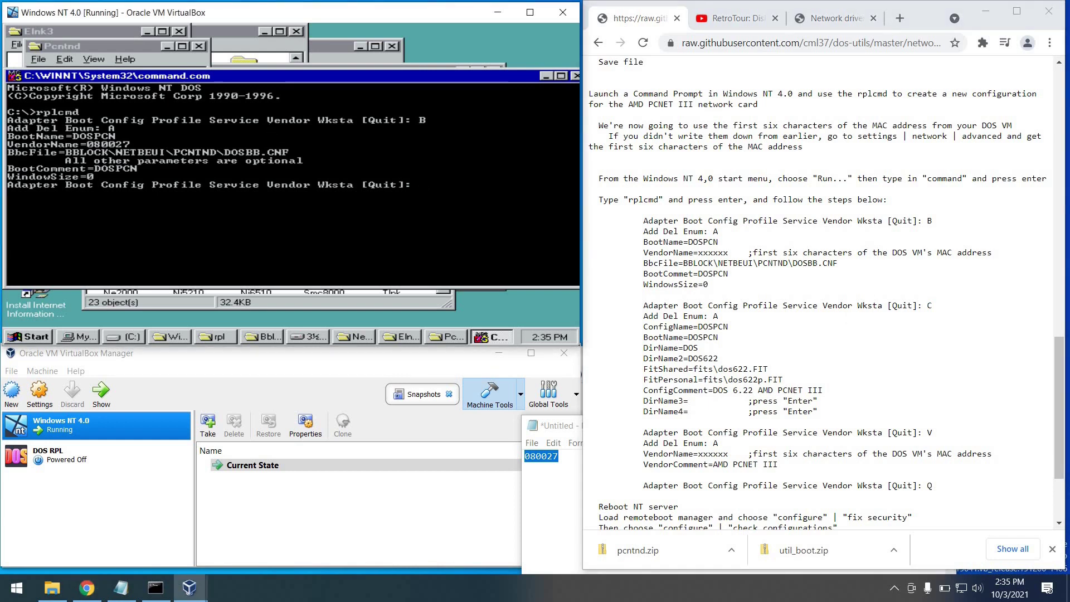
pyautogui.write('C')
pyautogui.press('Return')
pyautogui.press('Return')
pyautogui.write('PCN')
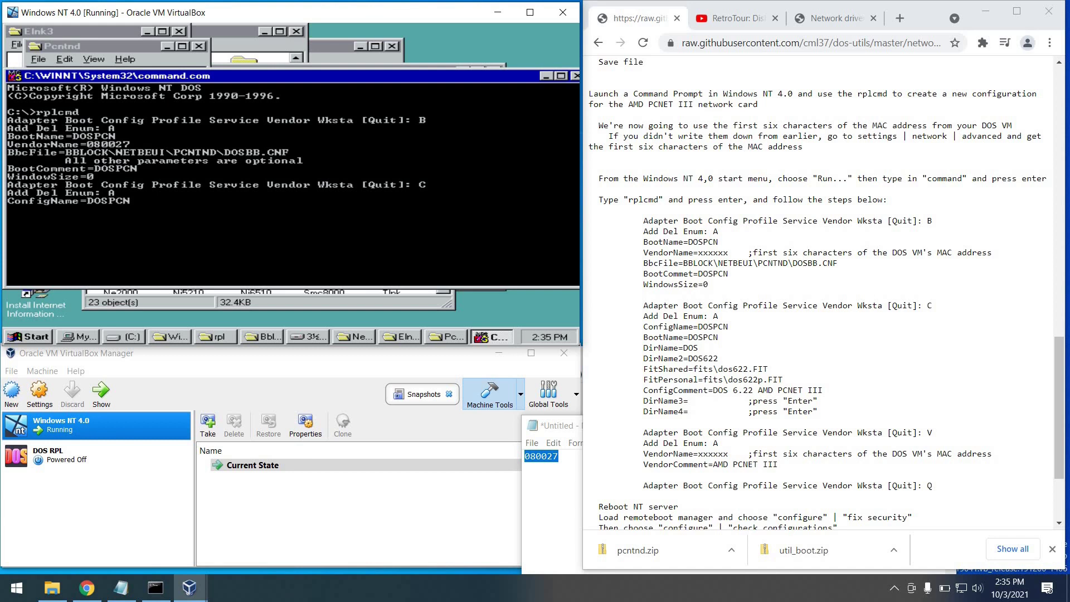
pyautogui.press('Return')
pyautogui.write('DOSPCN')
pyautogui.press('Return')
pyautogui.write('DOS')
pyautogui.press('Return')
pyautogui.write('DOS622')
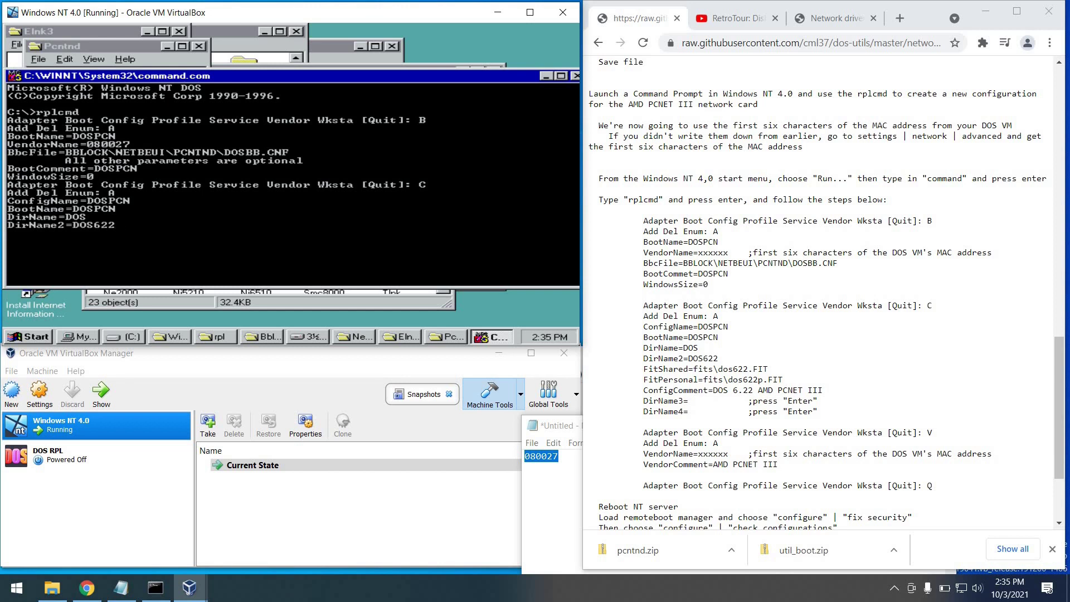
pyautogui.press('Return')
# - Enter FIT files fits\dos622.FIT and fits\dos622p.FIT and comment 'DOS 6.22 AMD PCNET III'
pyautogui.write('fits\\dos622.FIT')
pyautogui.press('Return')
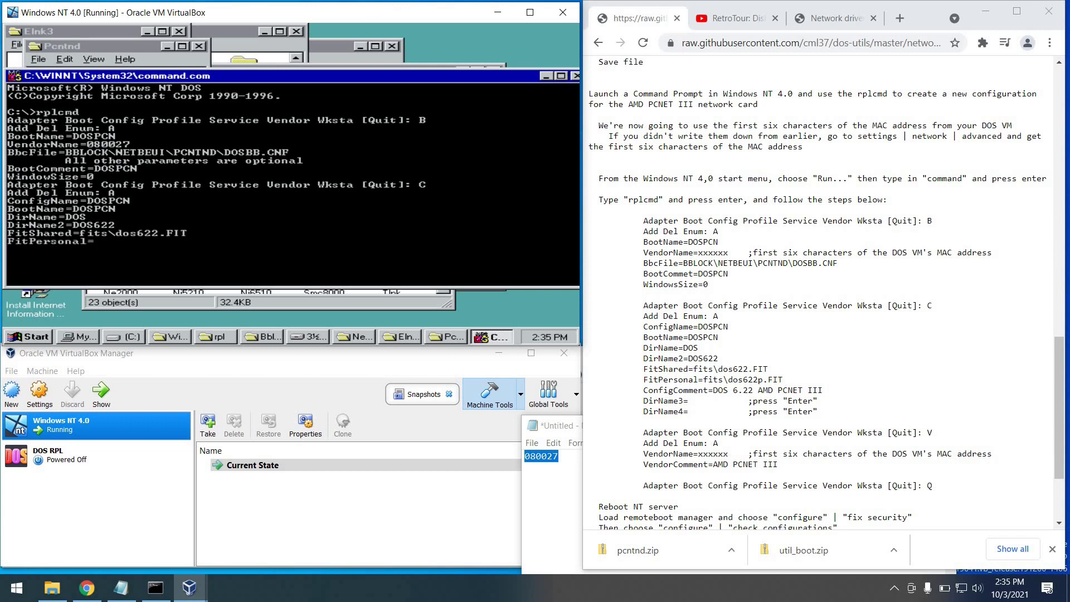
pyautogui.write('fits\\dos622p.FIT')
pyautogui.press('Return')
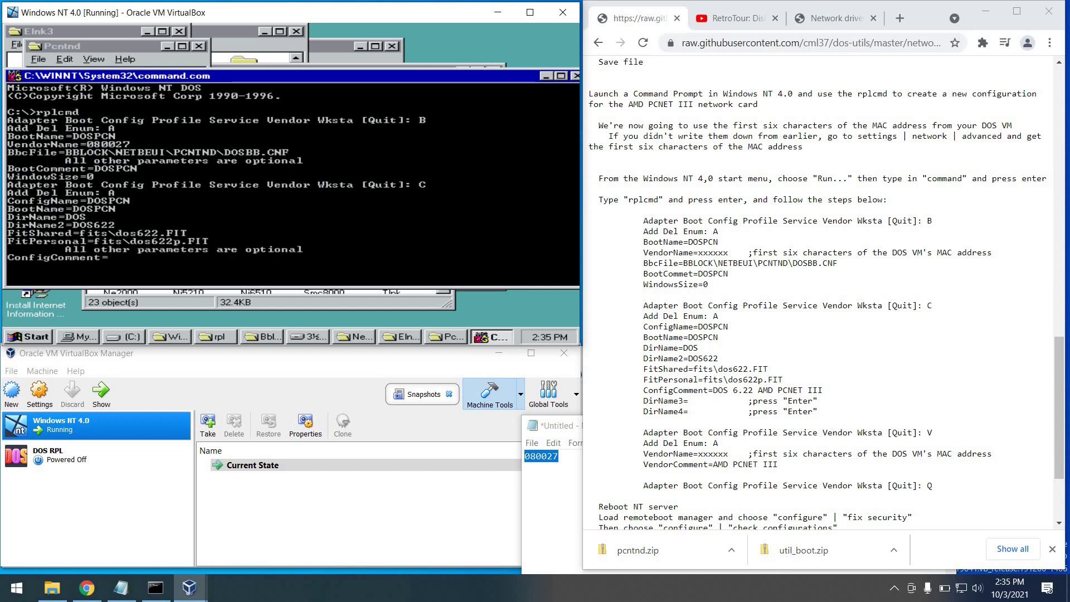
pyautogui.write('DOS 6.22')
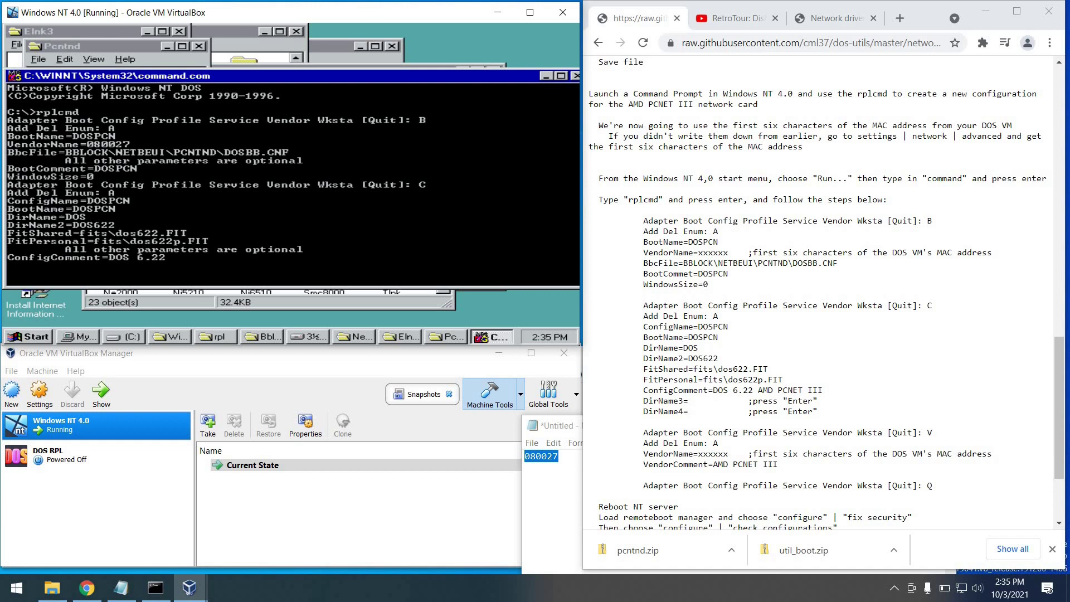
pyautogui.write(' AMD PCNET III')
pyautogui.press('Return')
pyautogui.press('Return')
pyautogui.press('Return')
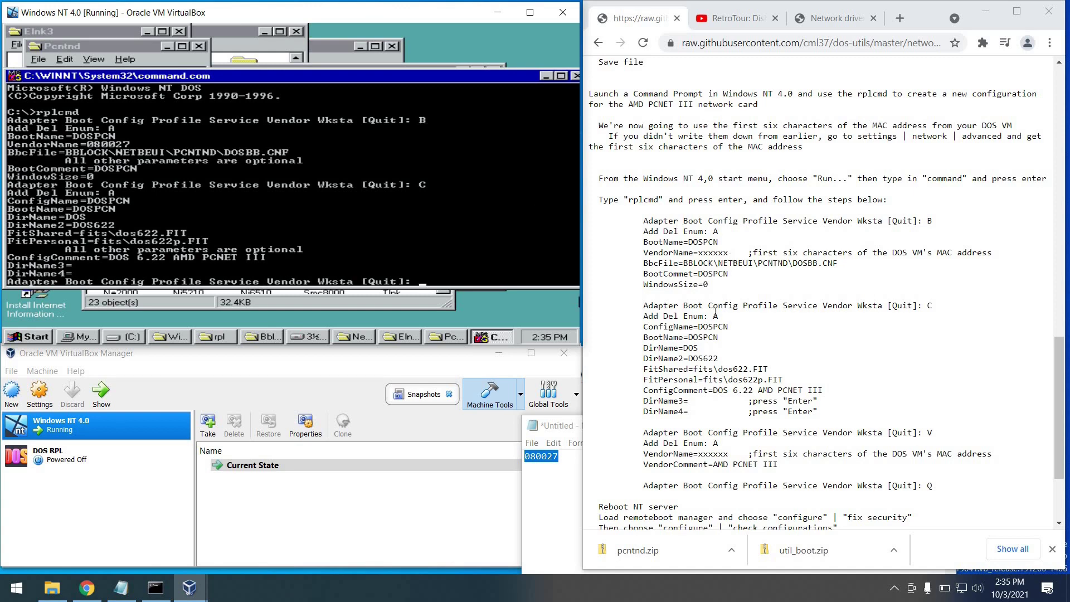
pyautogui.click(765, 404)
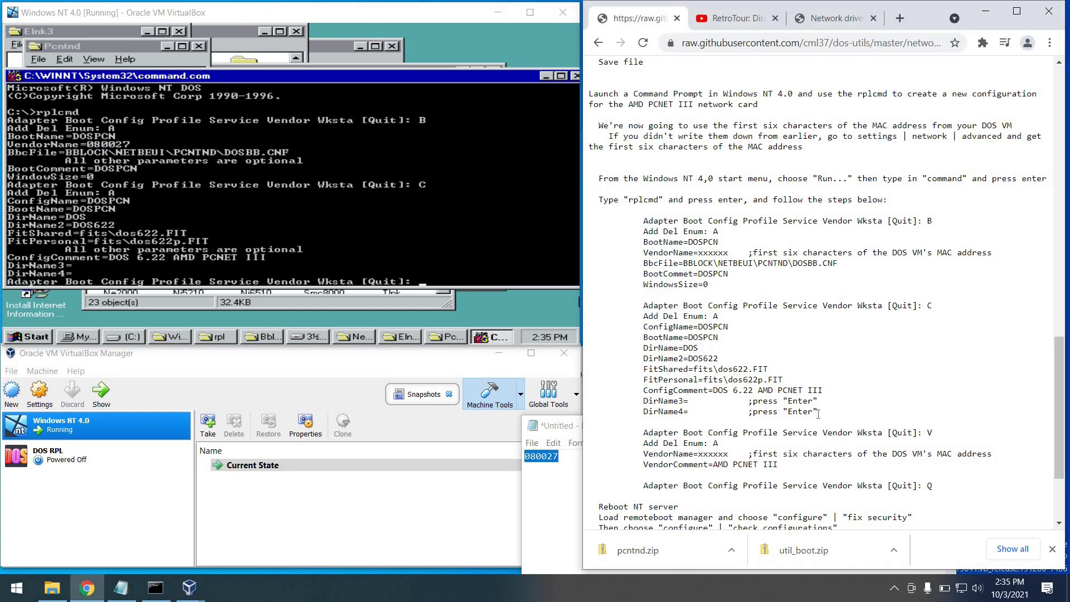
pyautogui.moveTo(651, 322); pyautogui.dragTo(587, 301)
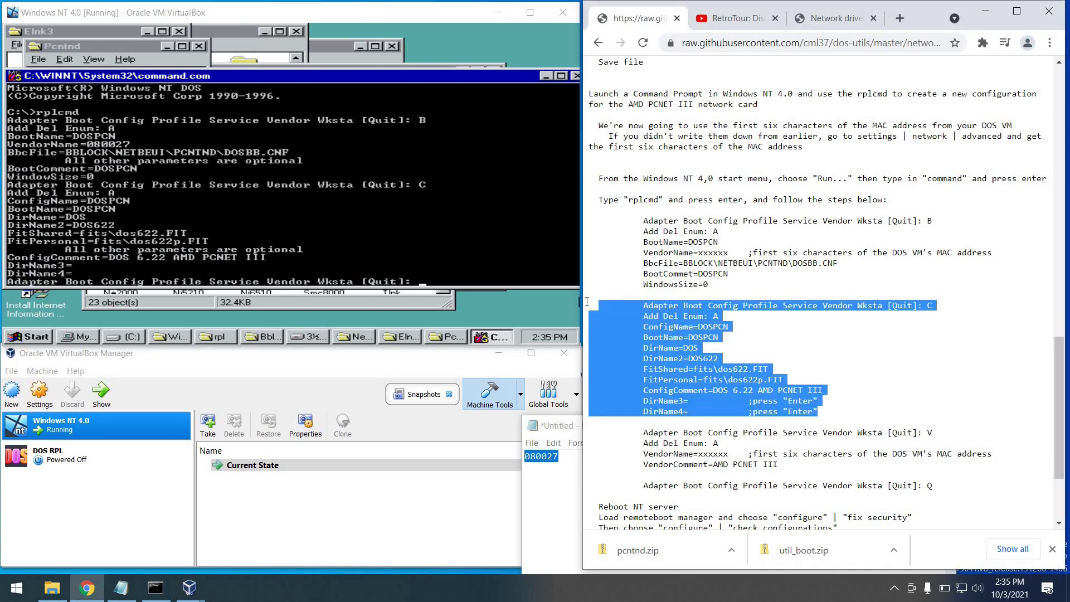
pyautogui.click(662, 315)
pyautogui.scroll(-2, 661, 316)
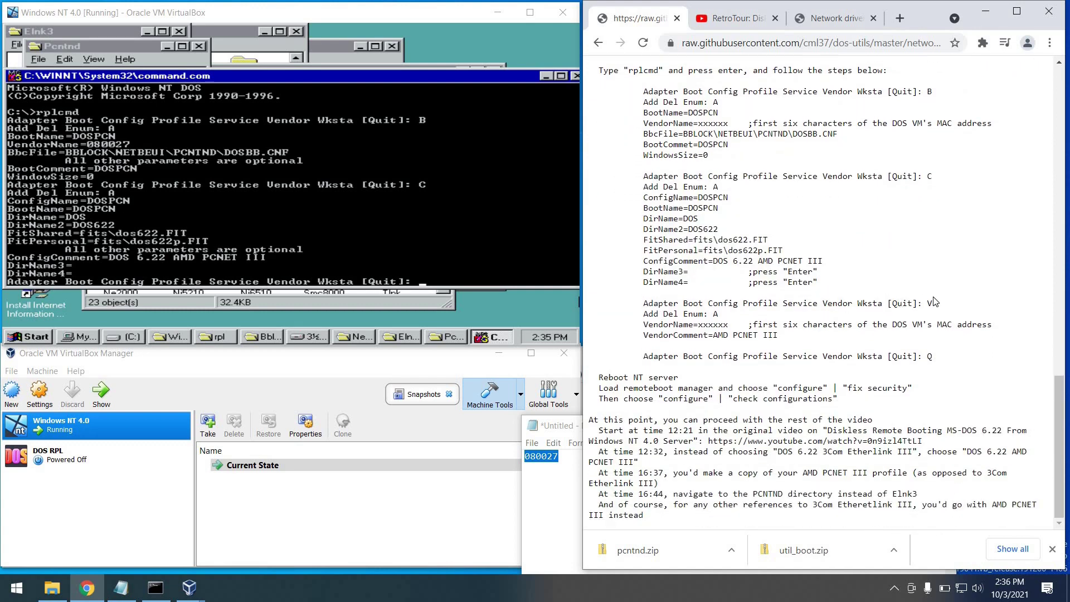
pyautogui.doubleClick(929, 304)
# - Add vendor record 080027 with comment 'AMD PCNET III' in rplcmd
pyautogui.click(290, 223)
pyautogui.write('V')
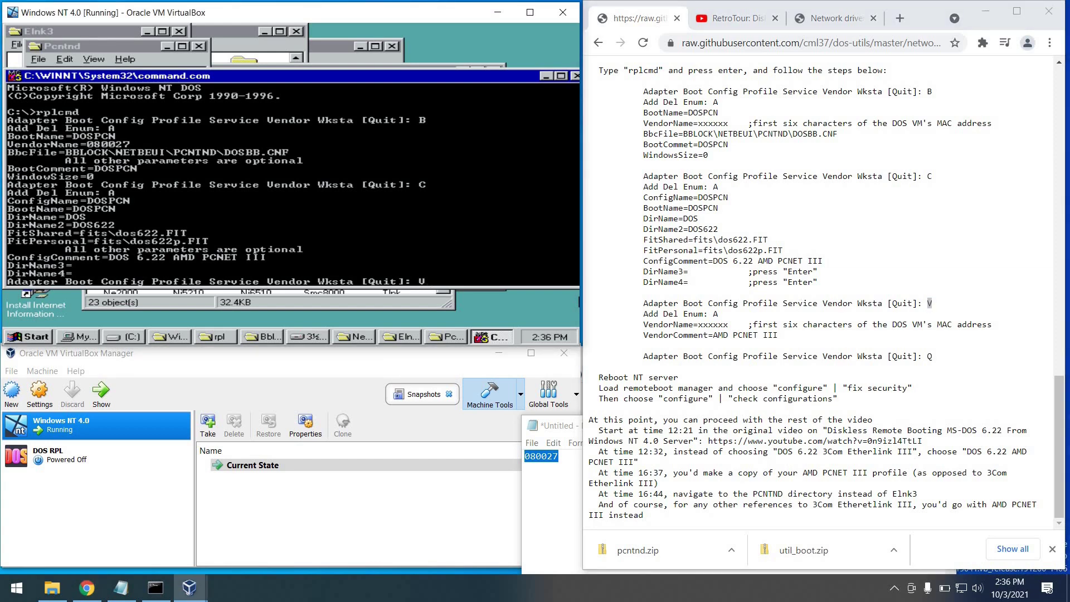
pyautogui.press('Return')
pyautogui.write('A')
pyautogui.press('Return')
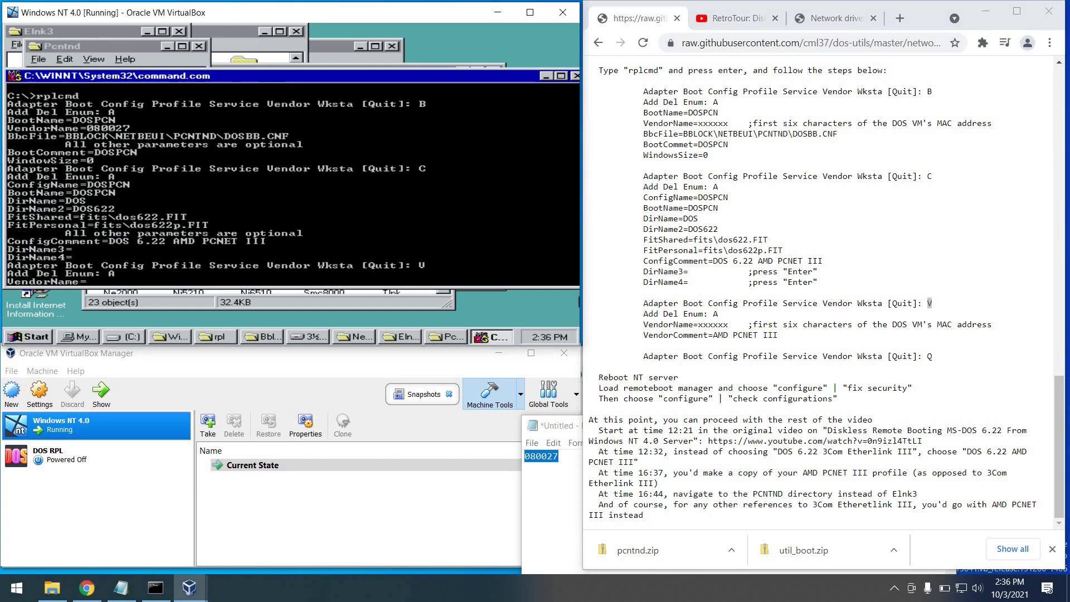
pyautogui.write('080027')
pyautogui.press('Return')
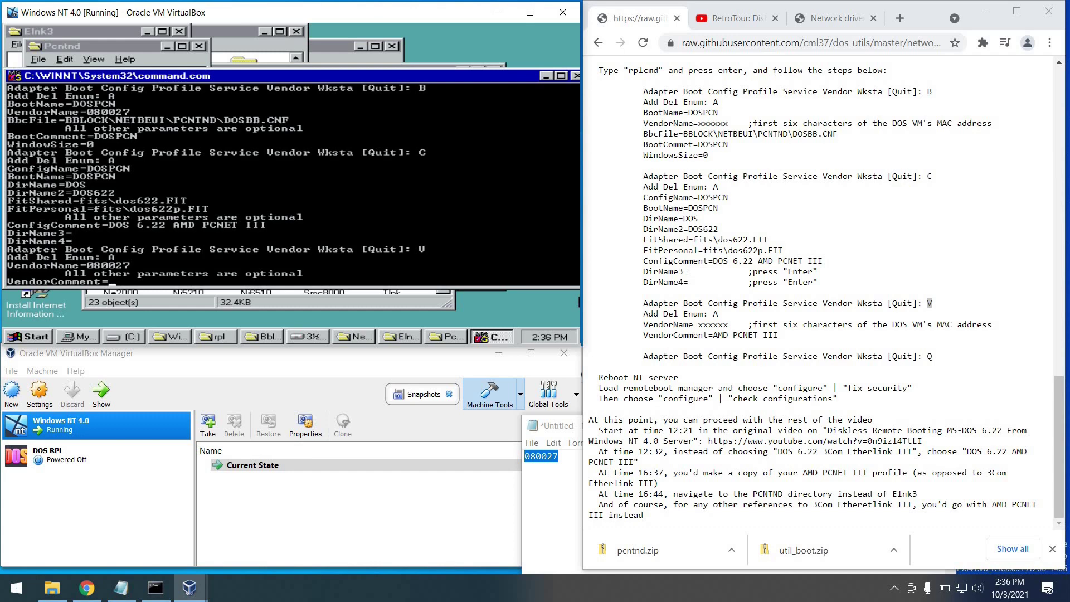
pyautogui.write('AMD PCNET III')
pyautogui.press('Return')
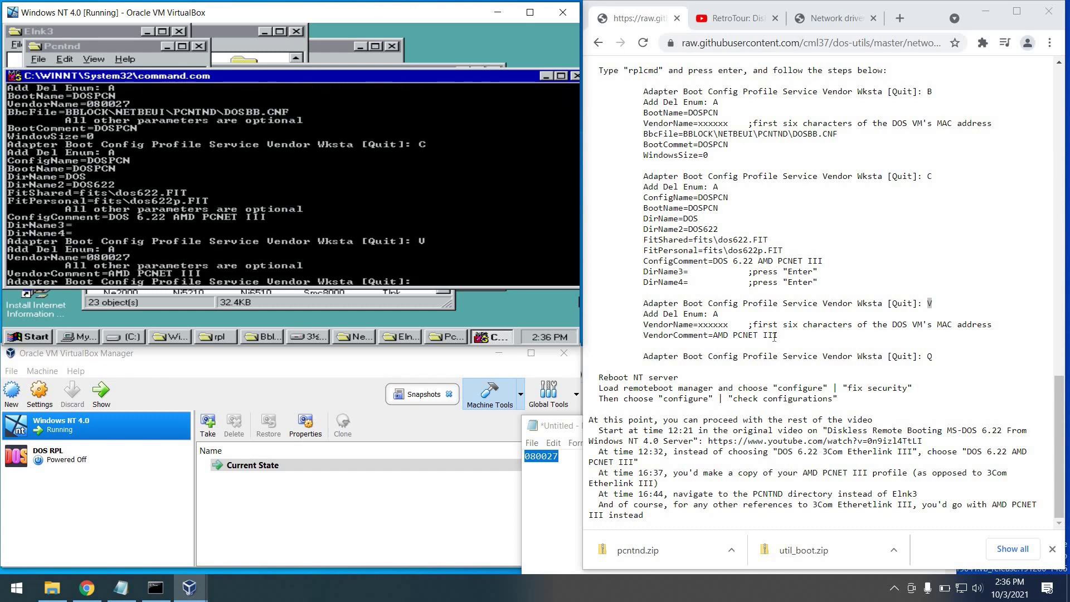
# - Quit rplcmd with Q and close the command prompt with exit
pyautogui.click(930, 356)
pyautogui.moveTo(928, 356); pyautogui.dragTo(936, 355)
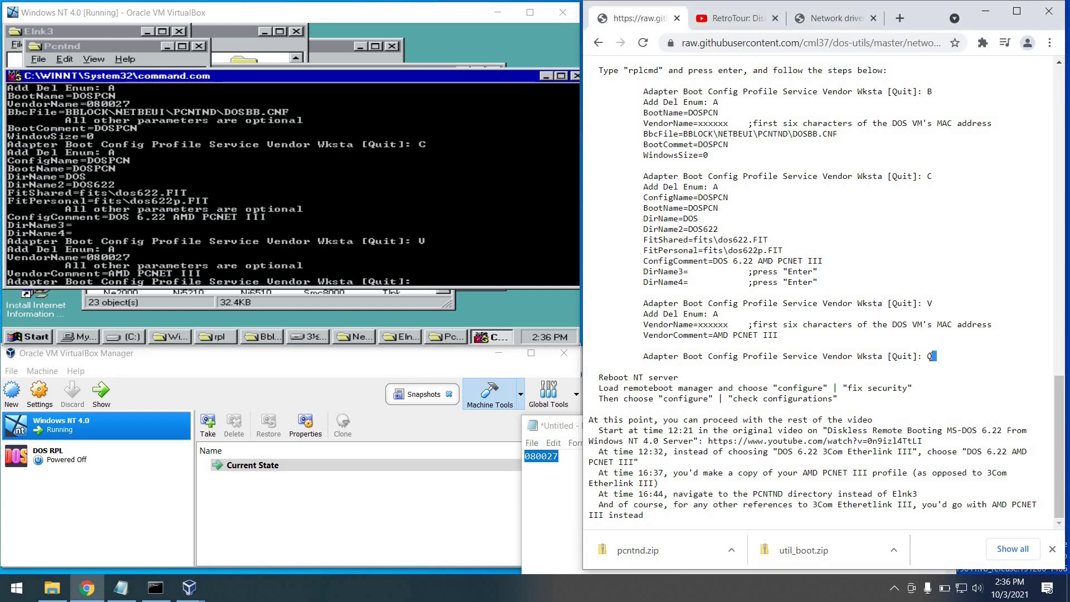
pyautogui.click(396, 166)
pyautogui.write('q')
pyautogui.press('Return')
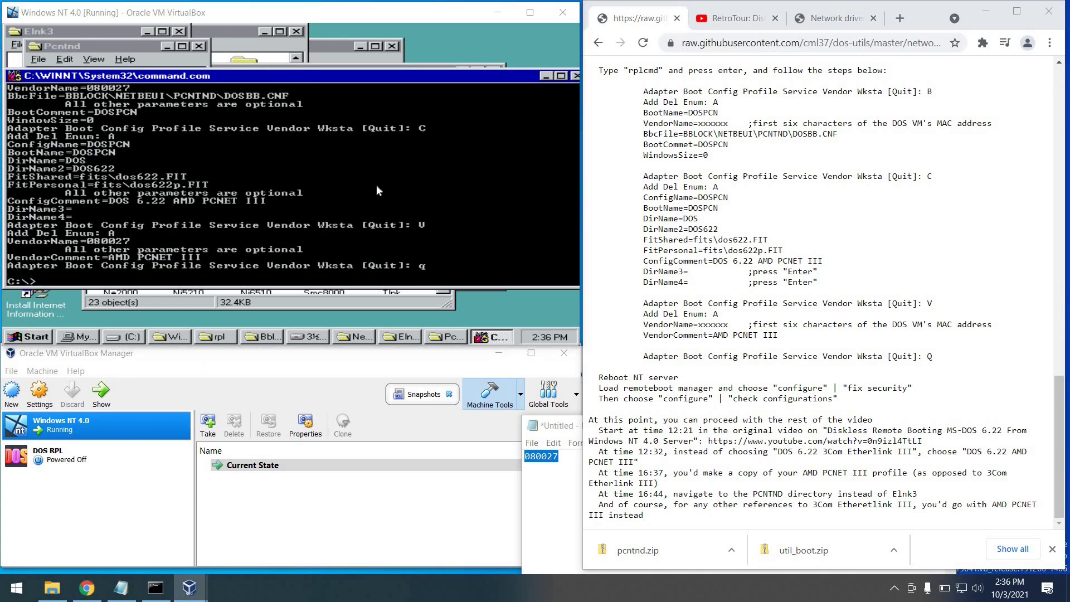
pyautogui.moveTo(589, 377); pyautogui.dragTo(681, 377)
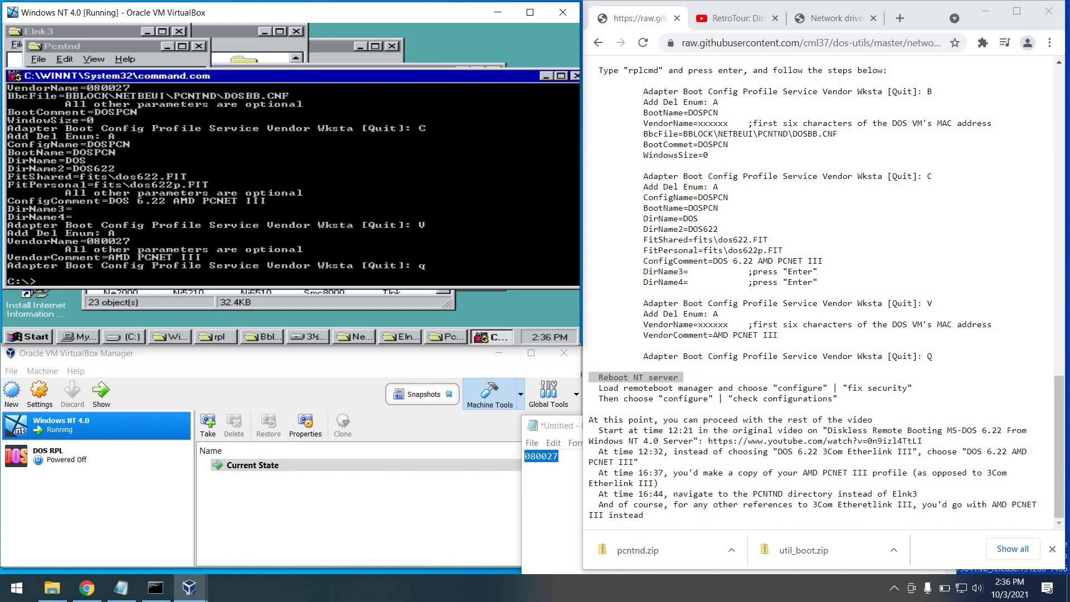
pyautogui.write('exit')
pyautogui.press('Return')
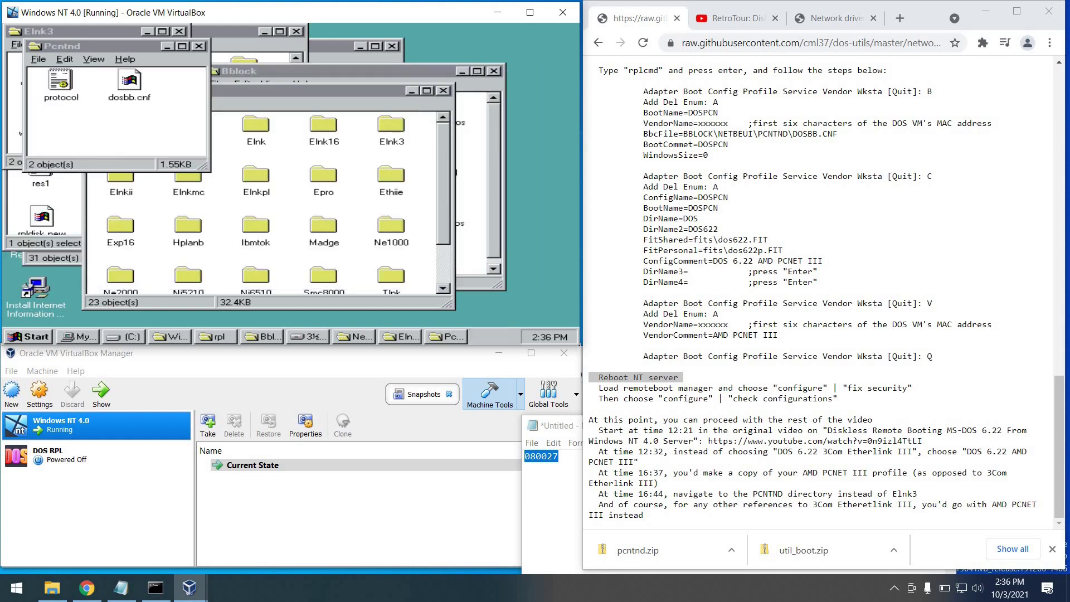
# - Restart the Windows NT server from the Start menu and log back on after reboot
pyautogui.click(28, 336)
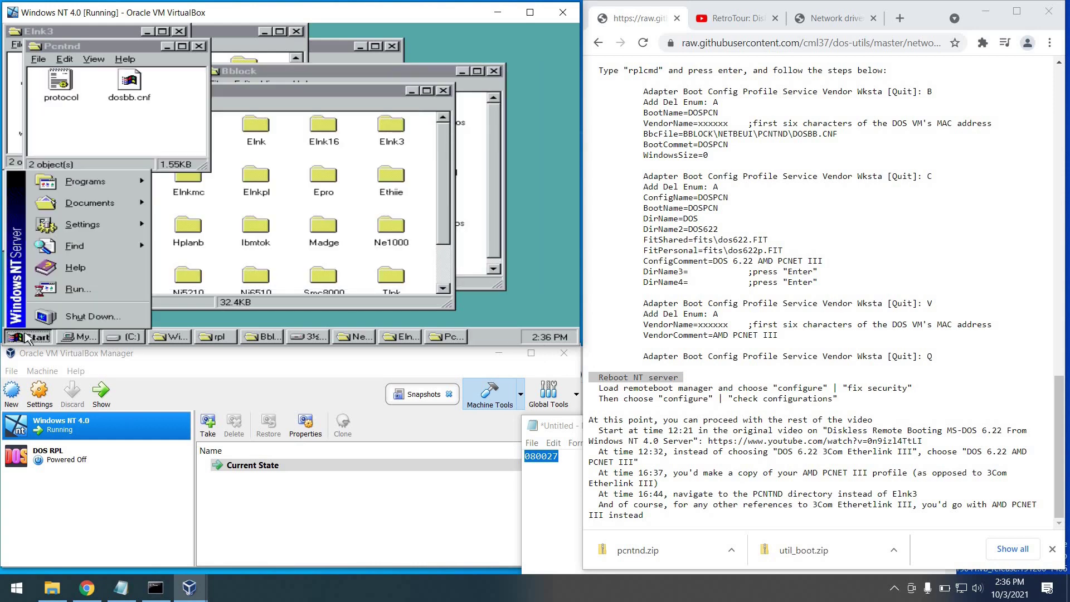
pyautogui.click(108, 313)
pyautogui.click(256, 233)
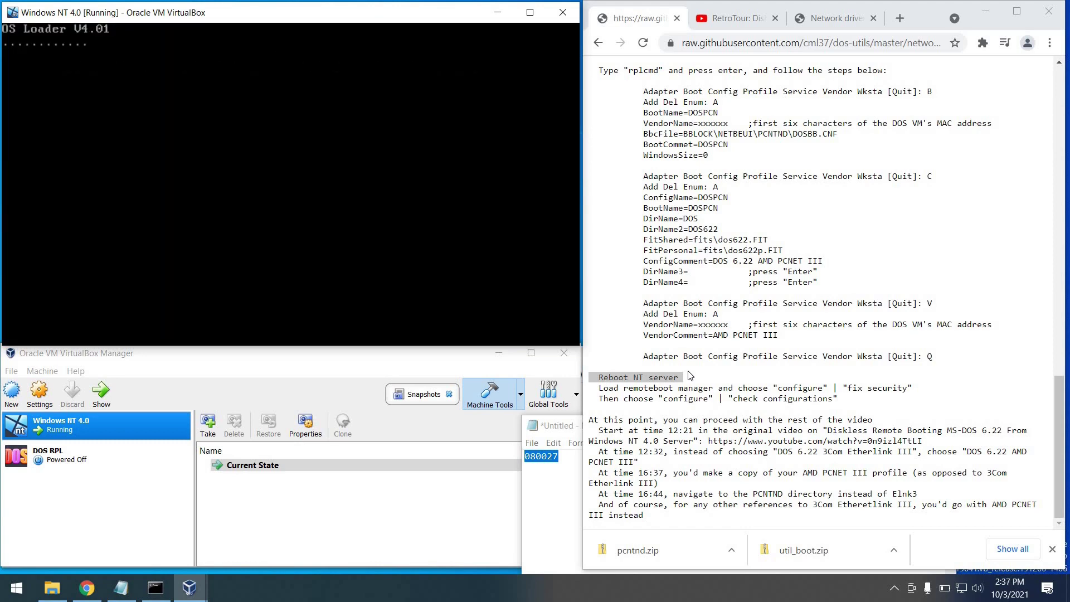
pyautogui.click(636, 359)
pyautogui.click(288, 171)
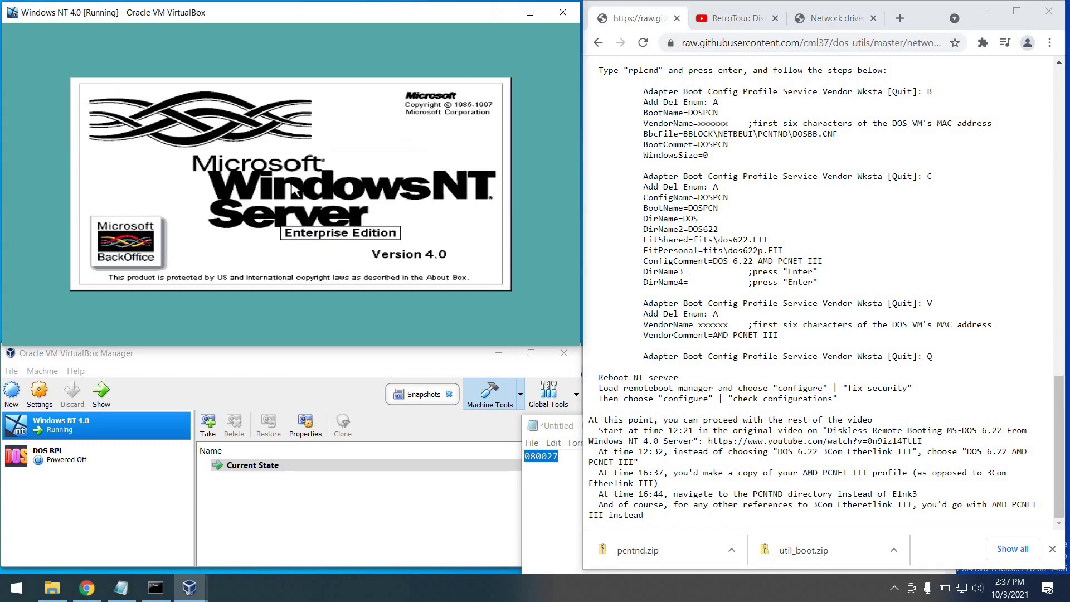
pyautogui.press('Return')
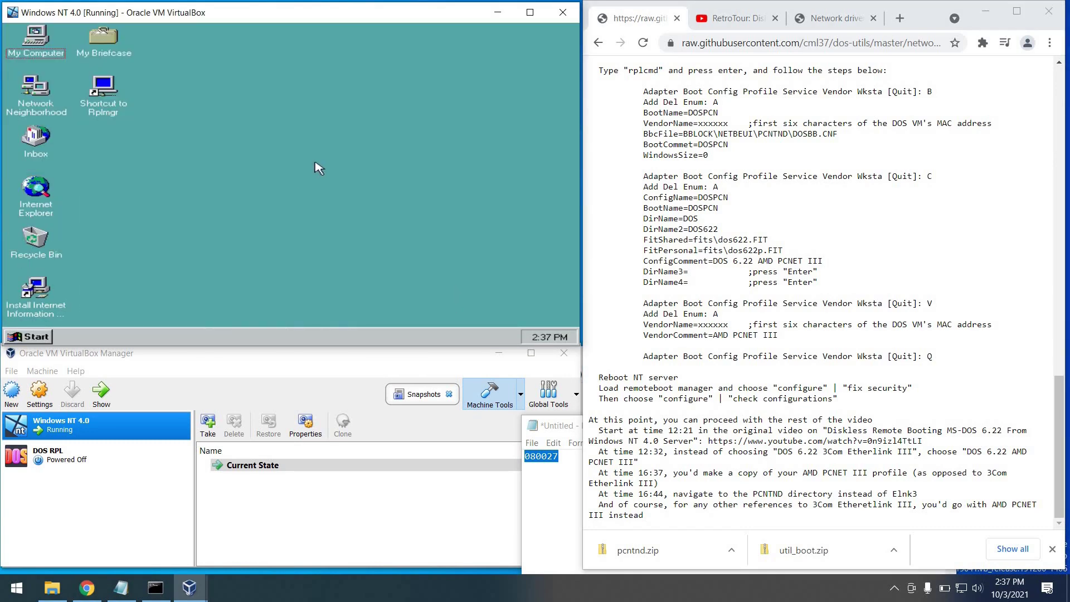
# - Launch Remoteboot Manager and run Fix Security, confirming with Yes
pyautogui.doubleClick(100, 97)
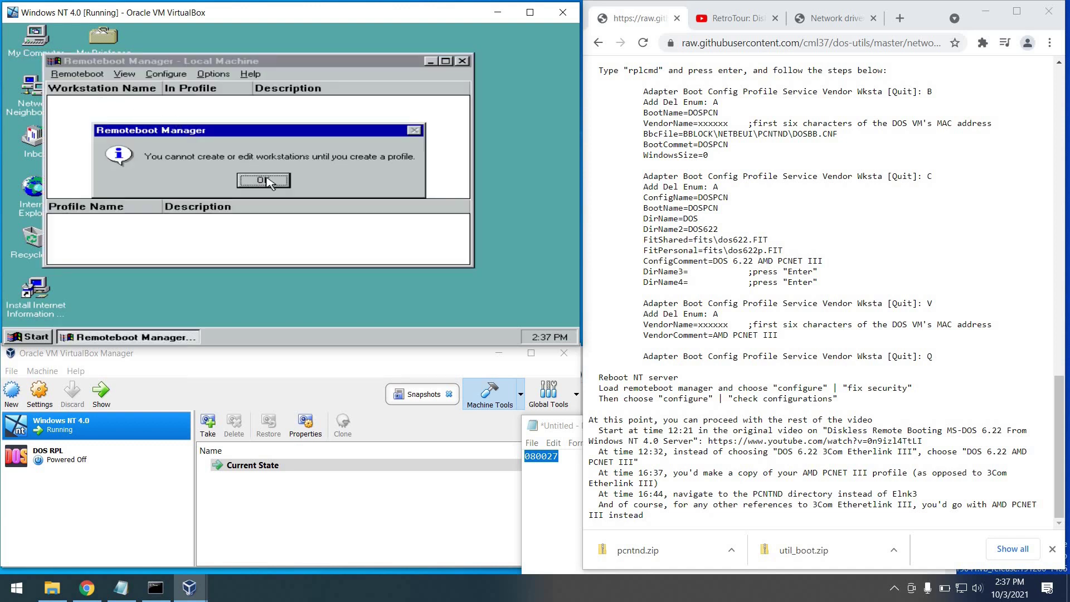
pyautogui.click(263, 180)
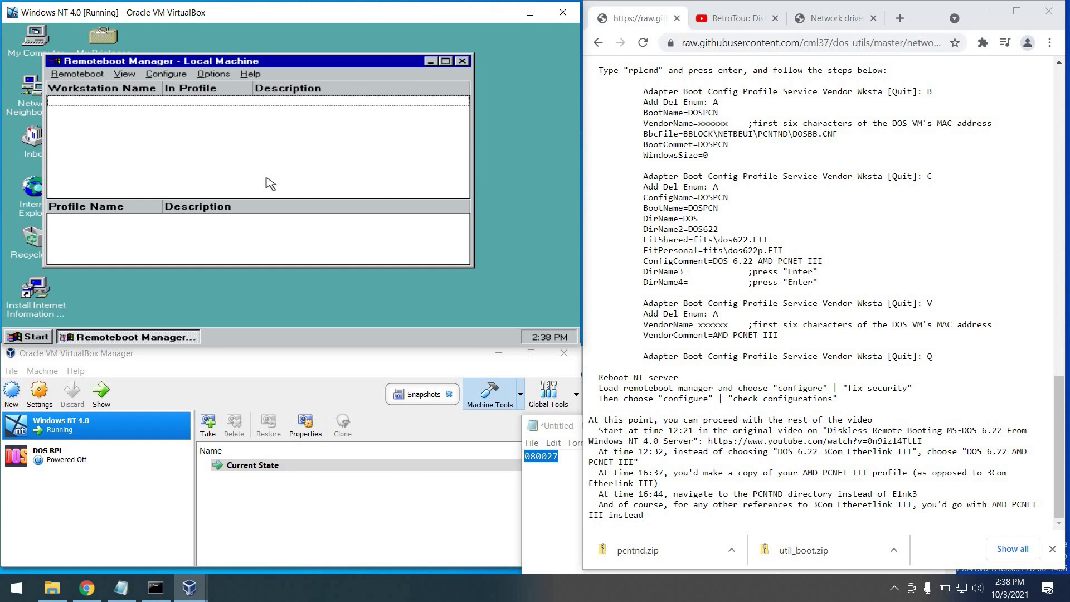
pyautogui.click(166, 73)
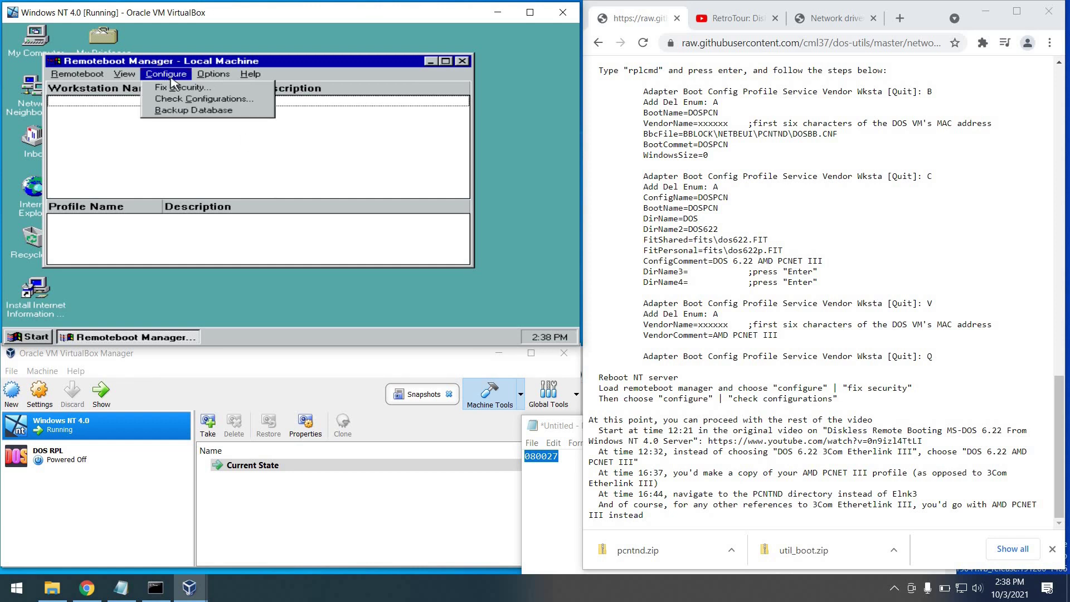
pyautogui.click(174, 87)
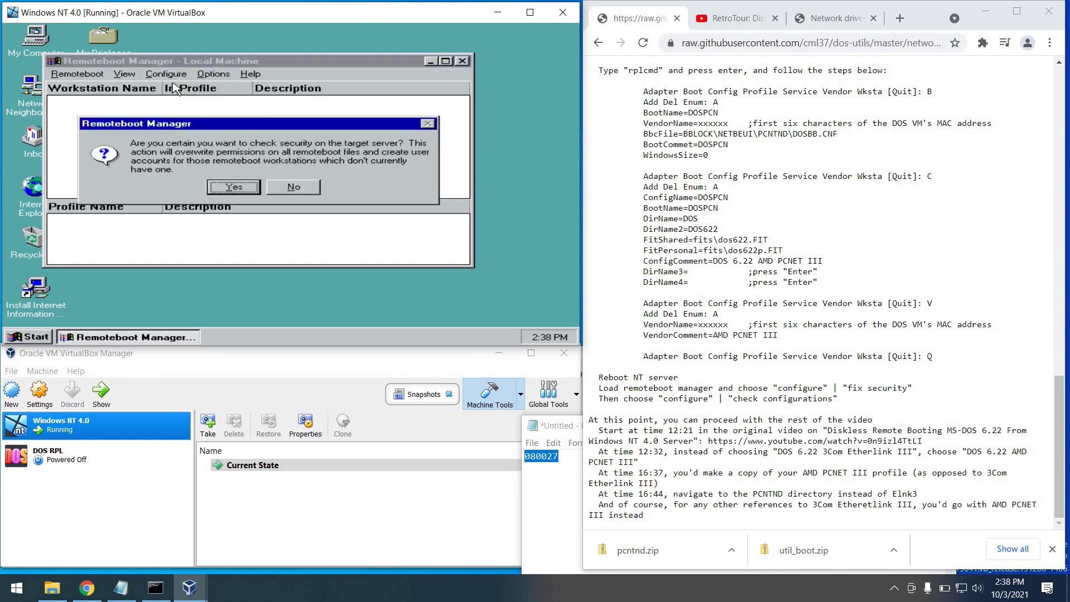
pyautogui.click(239, 192)
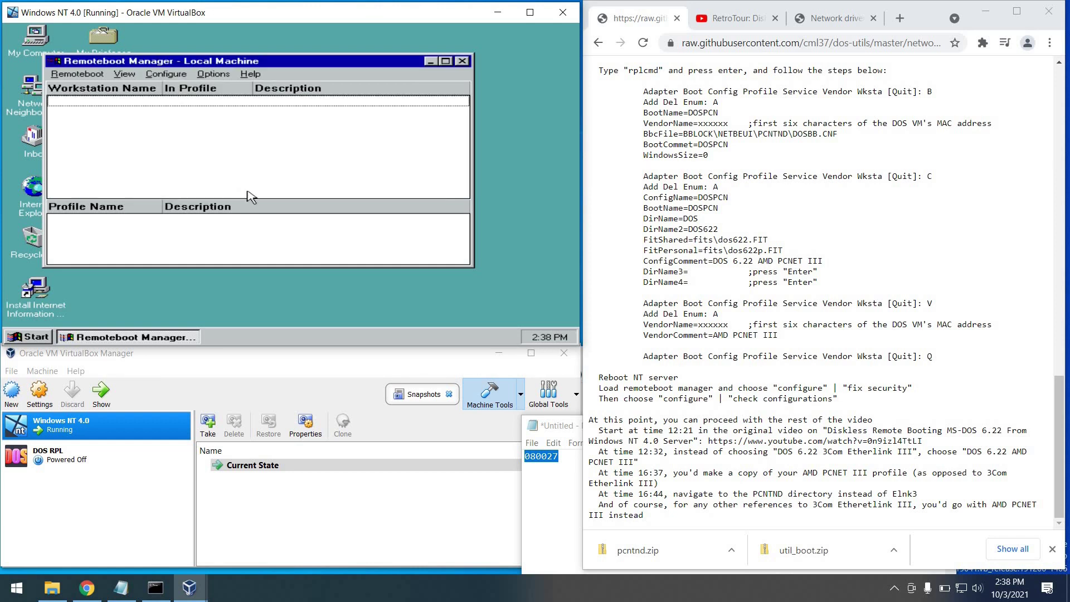
# - Run Check Configurations in Remoteboot Manager and confirm with Yes
pyautogui.click(176, 76)
pyautogui.click(195, 99)
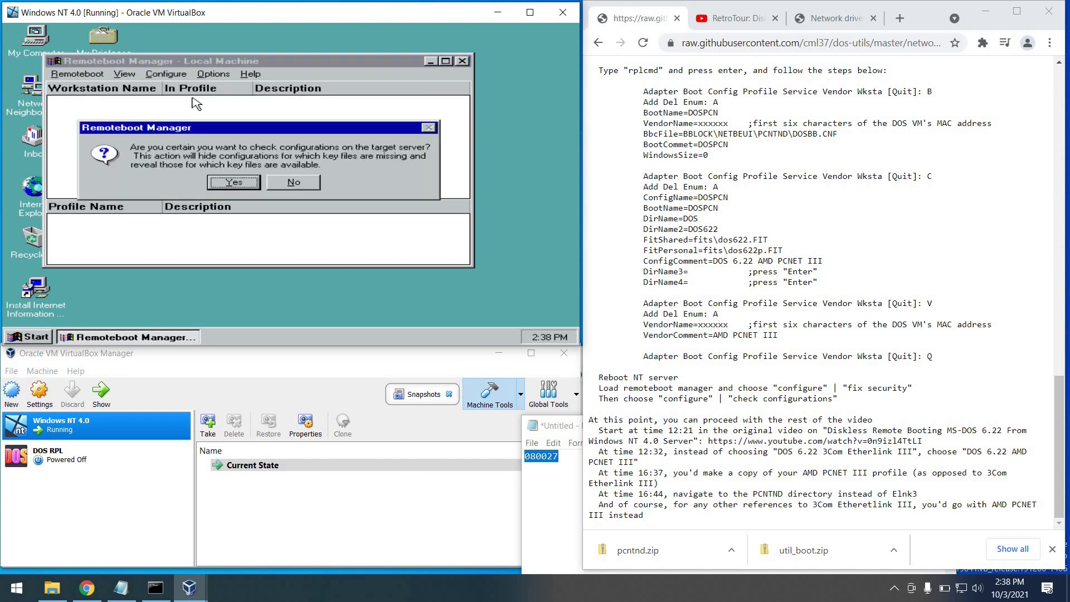
pyautogui.click(246, 186)
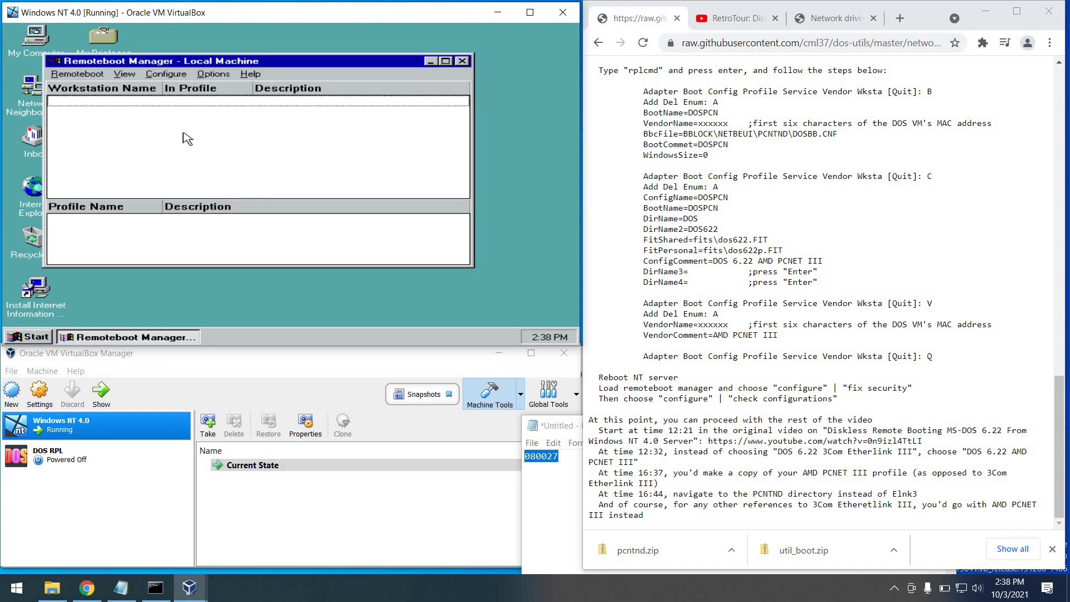
pyautogui.click(92, 74)
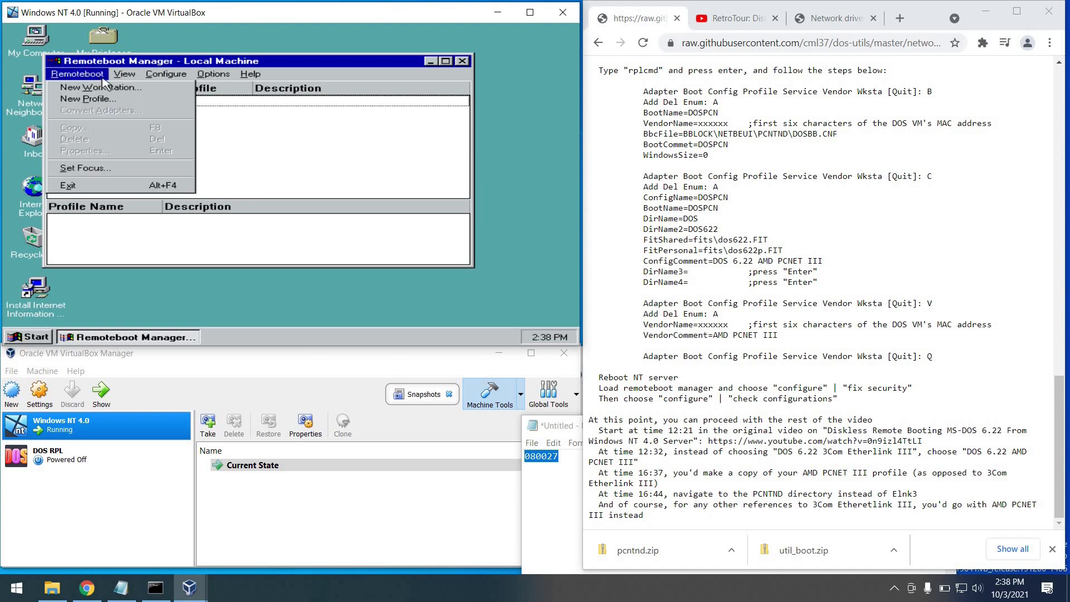
# - Add new profile PCNET, selecting the DOS 6.22 AMD PCNET III configuration
pyautogui.click(133, 100)
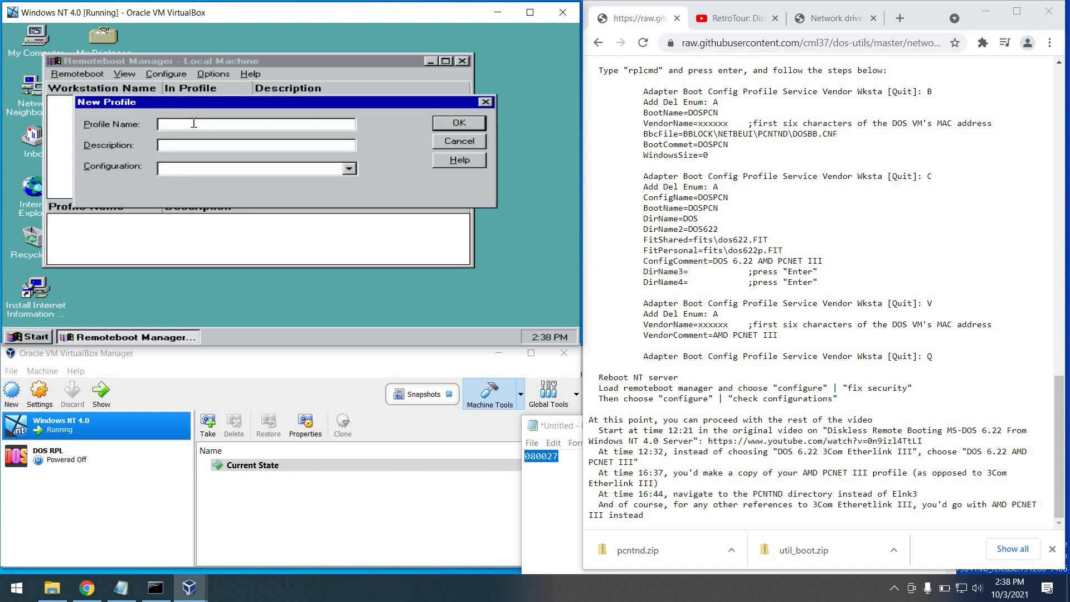
pyautogui.write('PCNET')
pyautogui.press('Tab')
pyautogui.press('Tab')
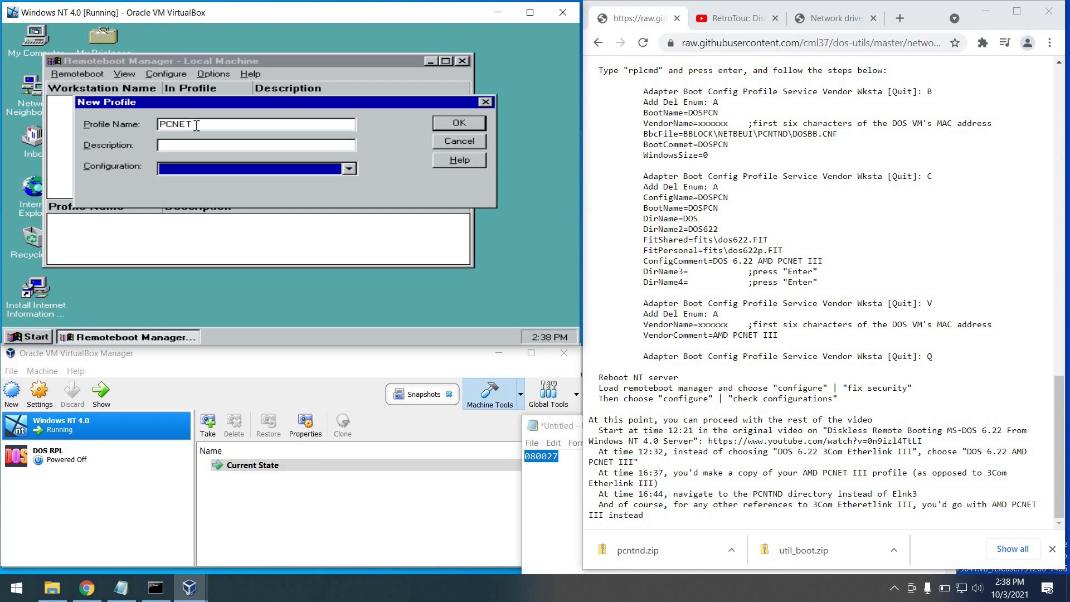
pyautogui.press('Down')
pyautogui.press('Down')
pyautogui.press('Down')
pyautogui.press('Down')
pyautogui.press('Down')
pyautogui.press('Down')
pyautogui.press('Down')
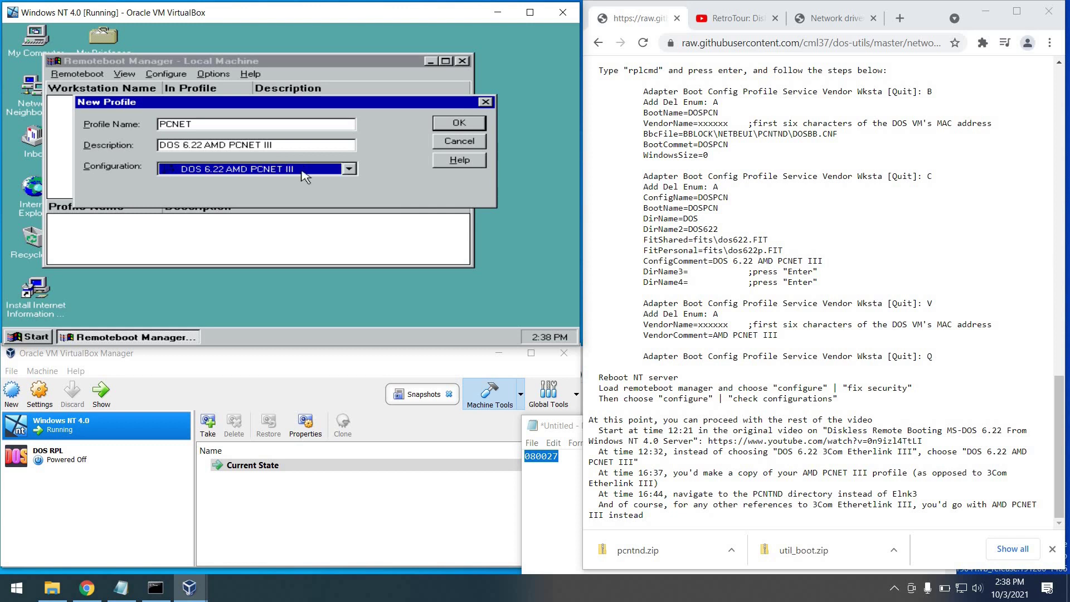
pyautogui.click(446, 126)
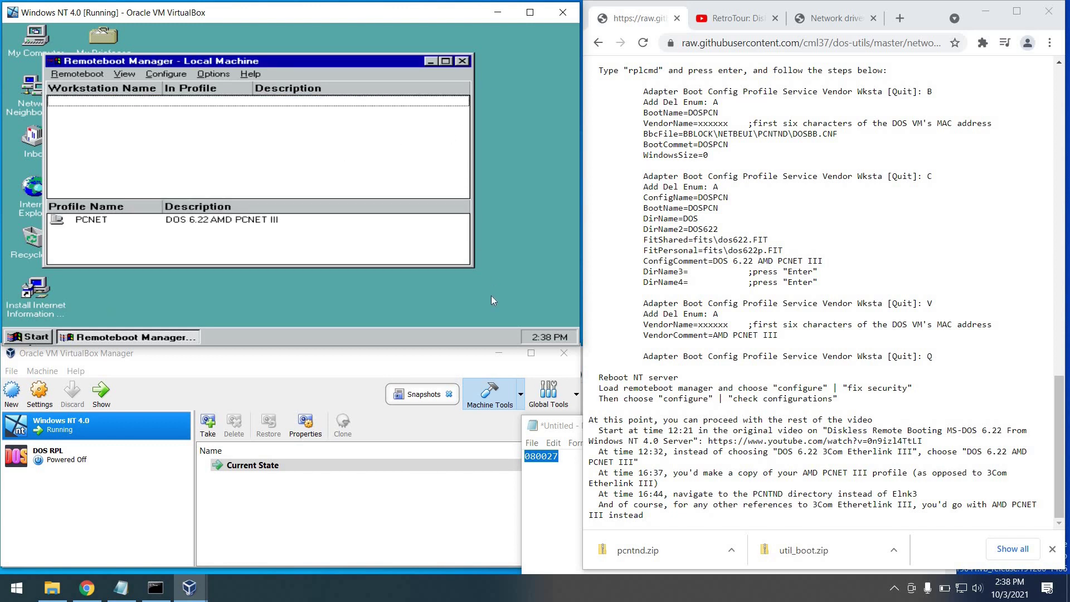
# - Start the DOS RPL virtual machine so it boots from the network
pyautogui.click(130, 453)
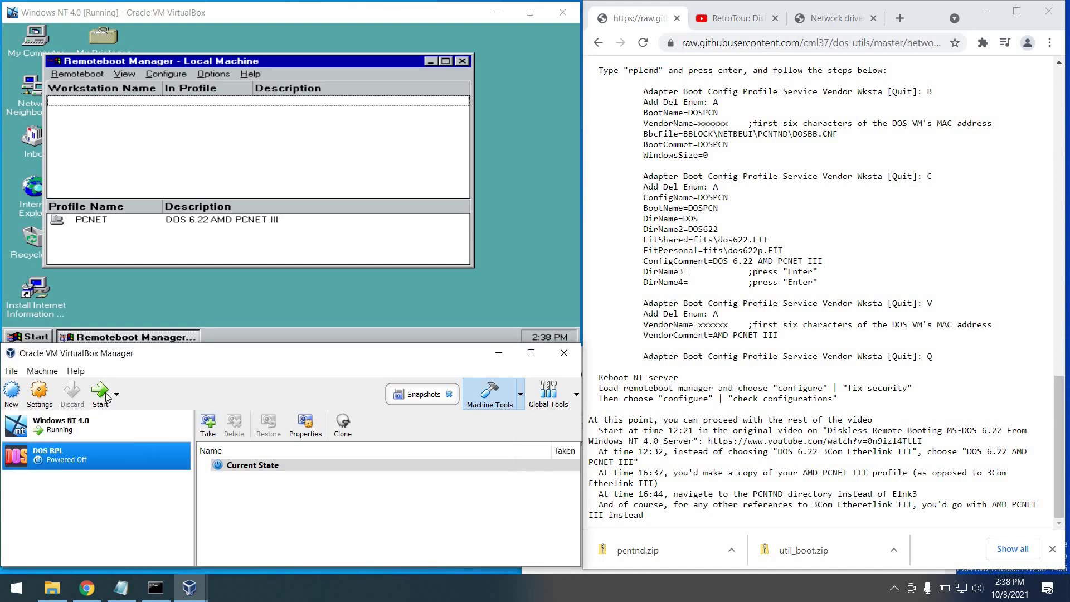
pyautogui.click(100, 391)
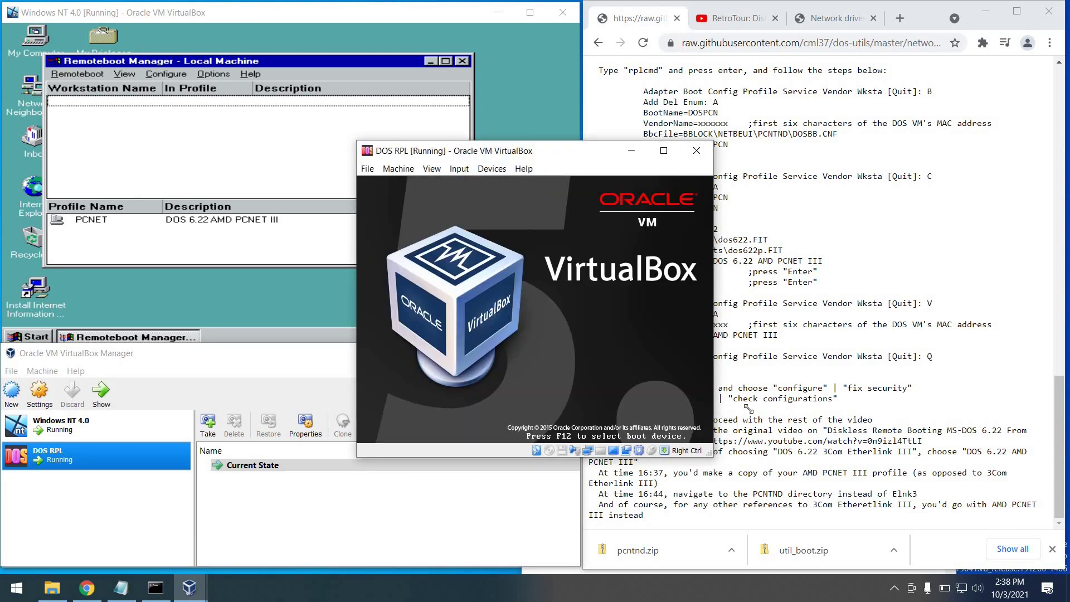
pyautogui.moveTo(584, 150); pyautogui.dragTo(256, 368)
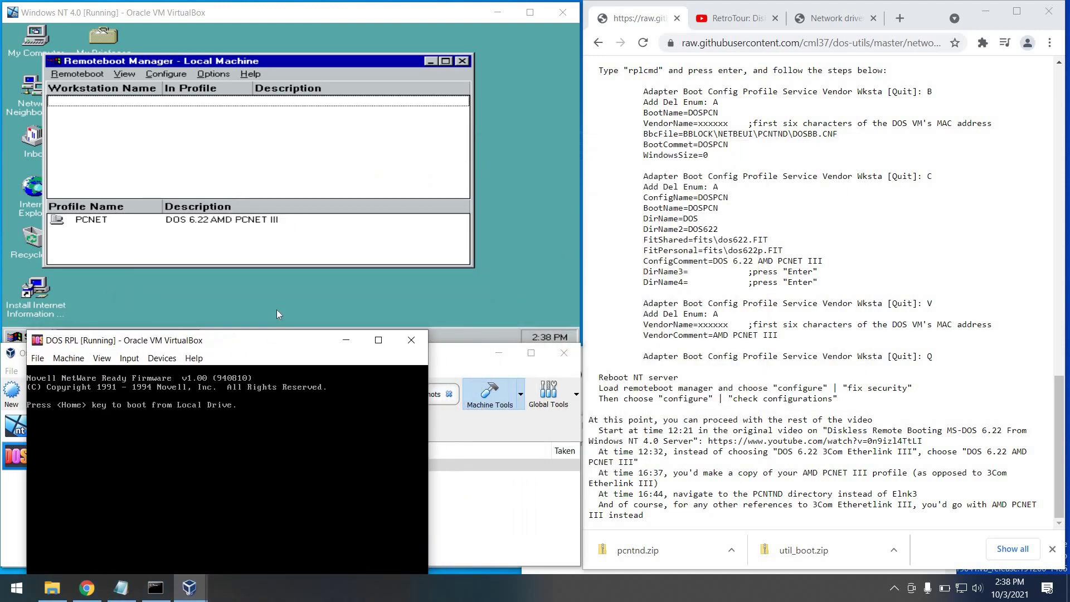
# - Convert the newly detected adapter into workstation VIRTUAL in Remoteboot Manager
pyautogui.click(269, 295)
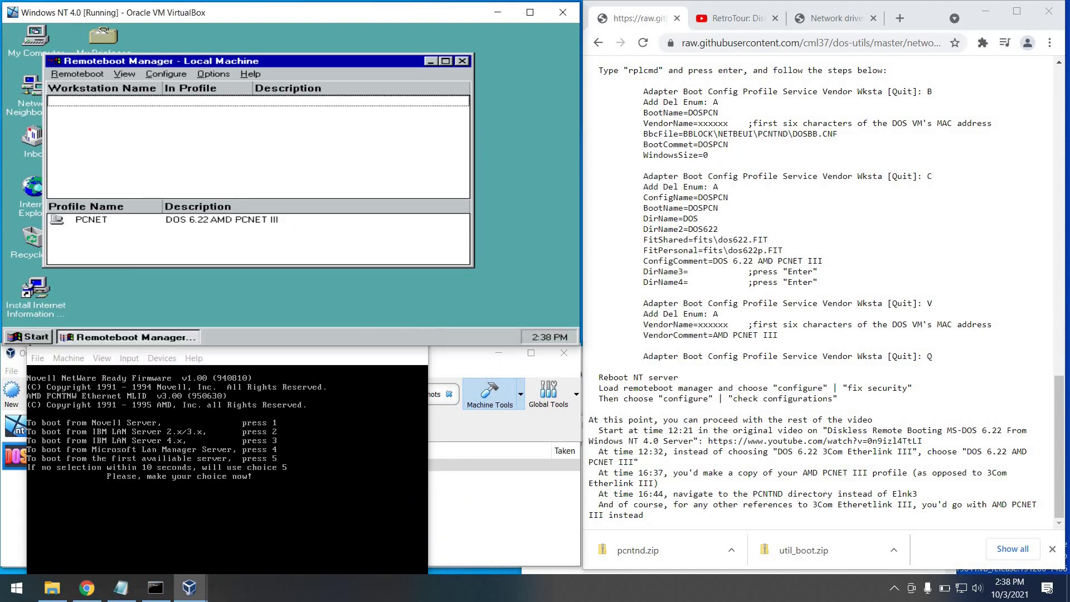
pyautogui.click(208, 103)
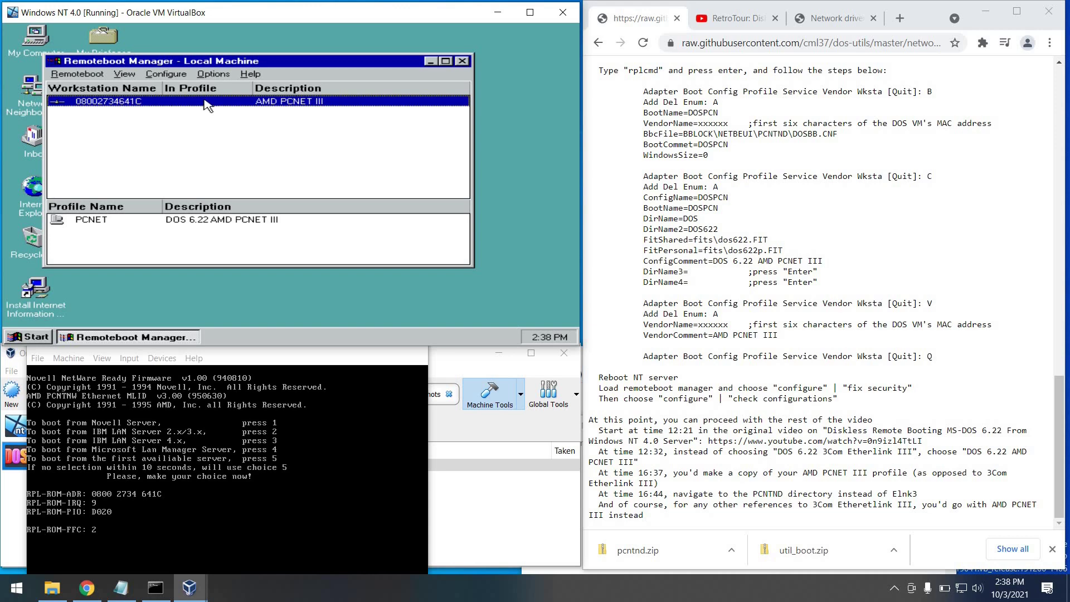
pyautogui.click(93, 76)
pyautogui.click(159, 109)
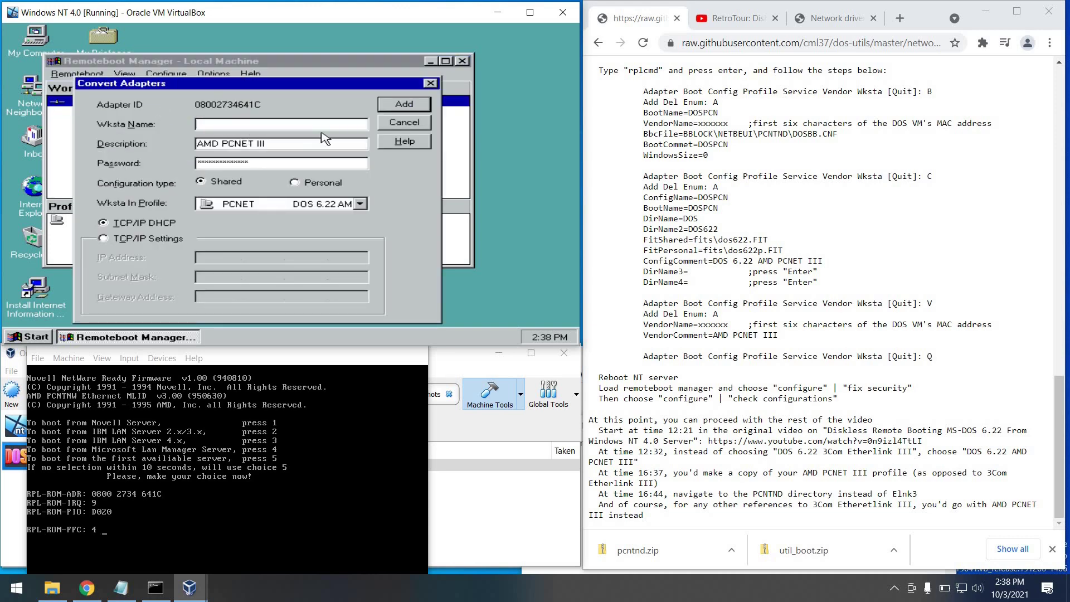
pyautogui.write('VIRTUAL')
pyautogui.click(418, 106)
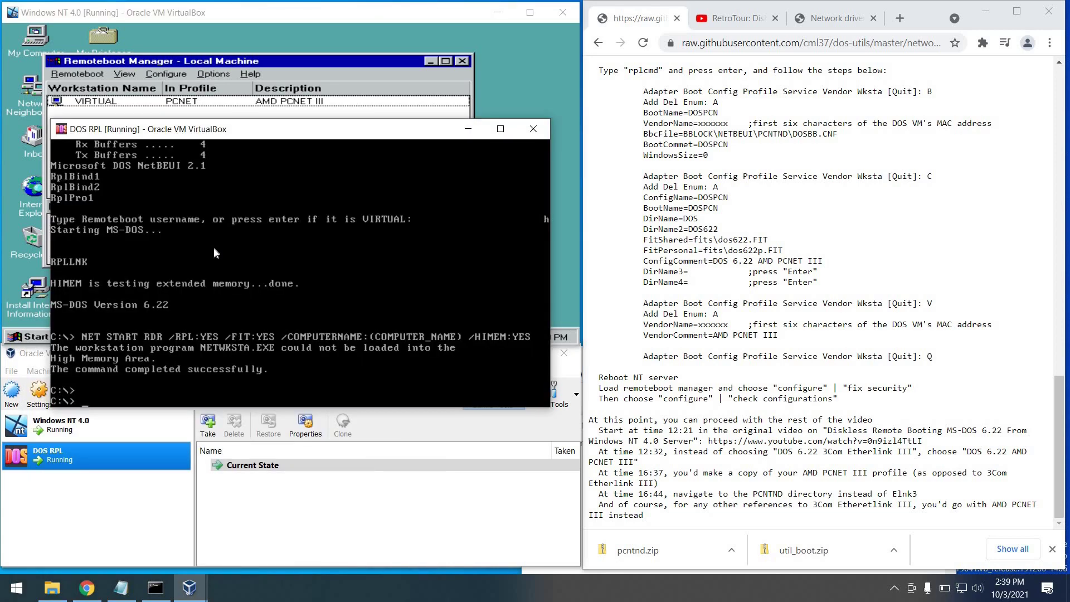
# - Type SUCCESS!!! at the DOS prompt, then run dir to list drive C:
pyautogui.write('SUCCESS!!!')
pyautogui.press('Return')
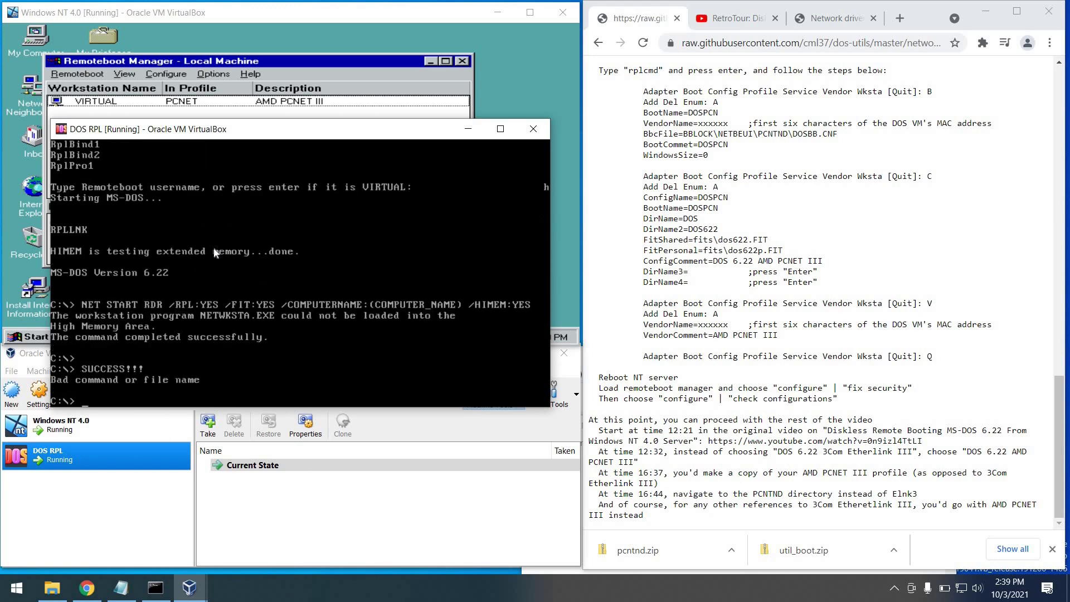
pyautogui.write('dir')
pyautogui.press('Return')
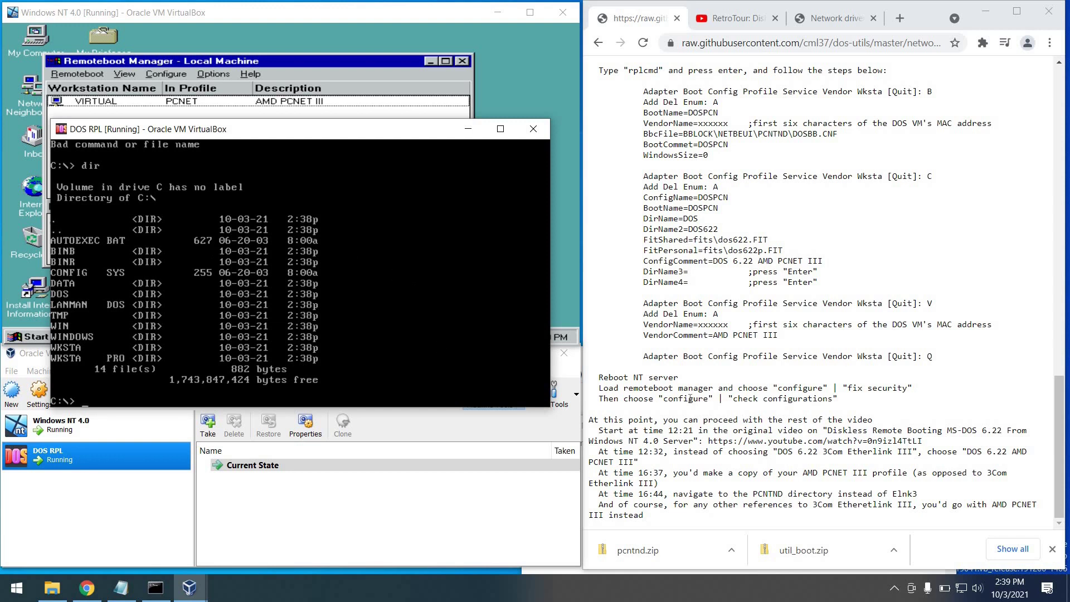
pyautogui.tripleClick(673, 419)
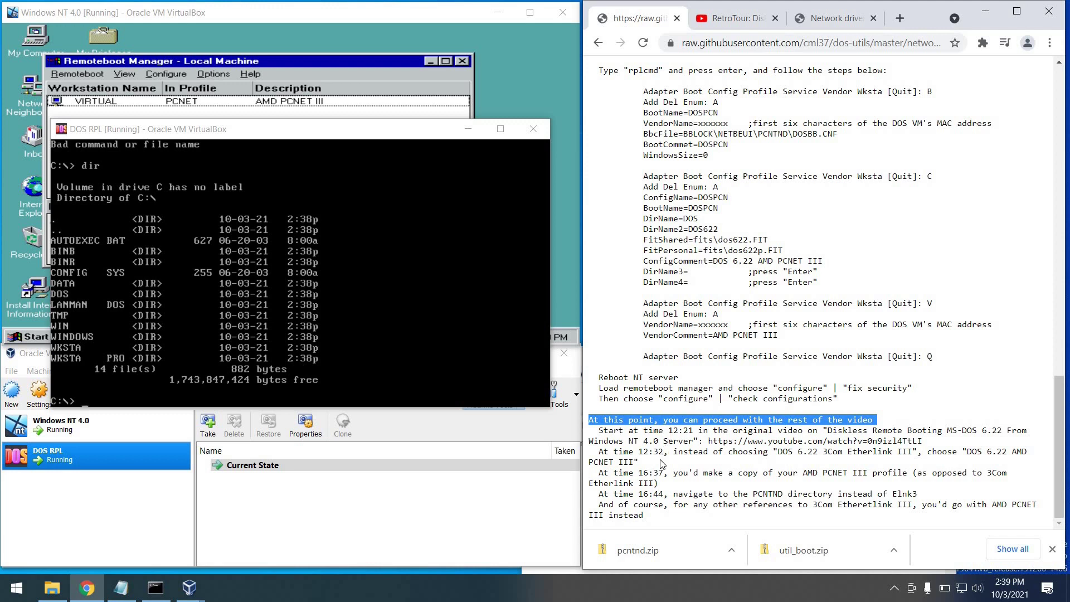
pyautogui.tripleClick(680, 425)
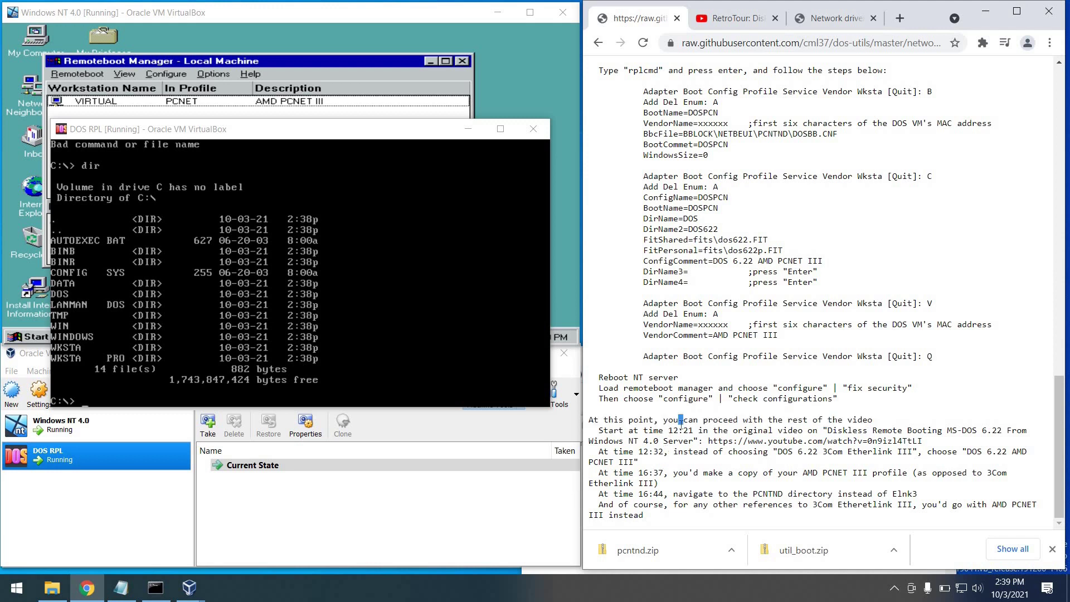
pyautogui.tripleClick(681, 430)
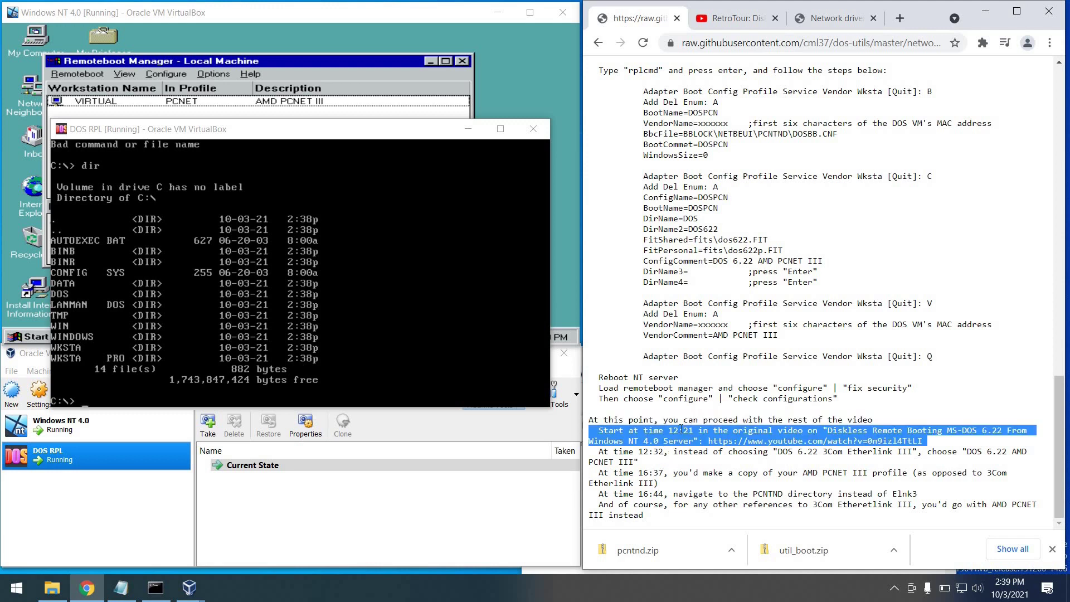
pyautogui.tripleClick(671, 461)
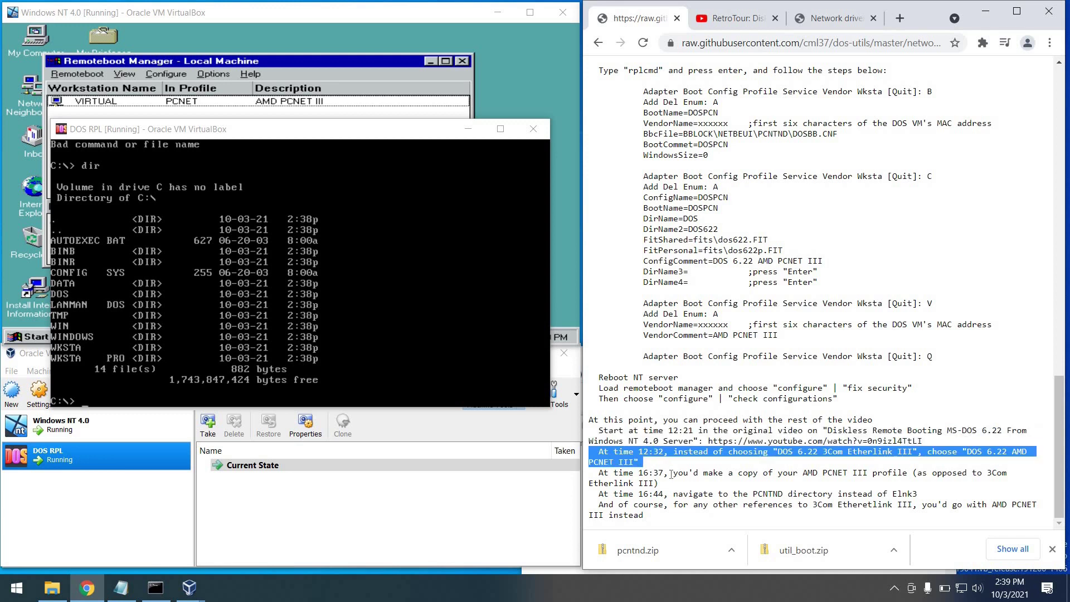
pyautogui.tripleClick(671, 474)
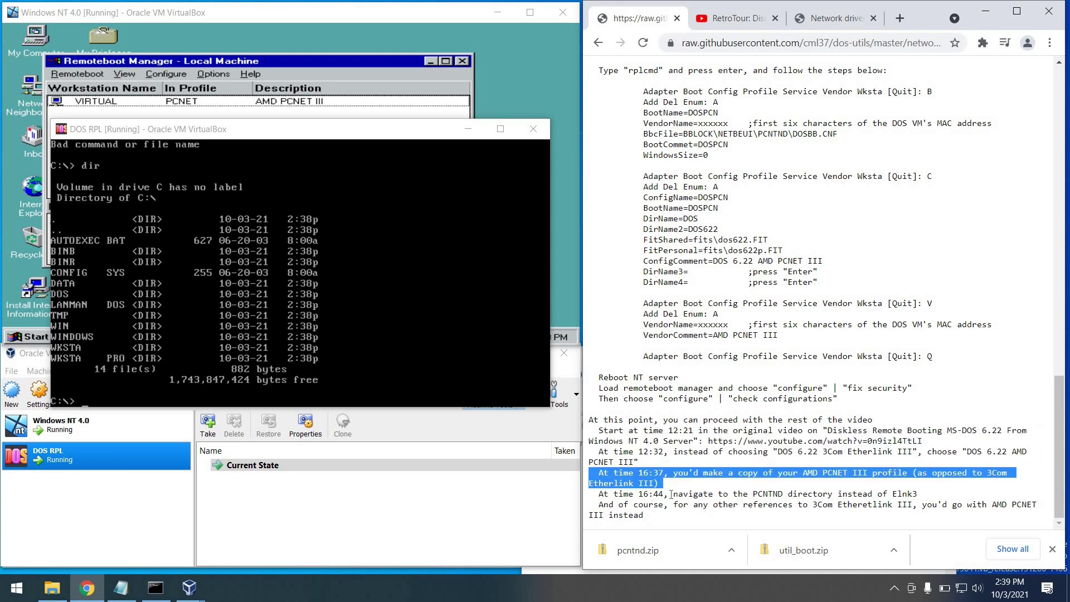
pyautogui.tripleClick(671, 493)
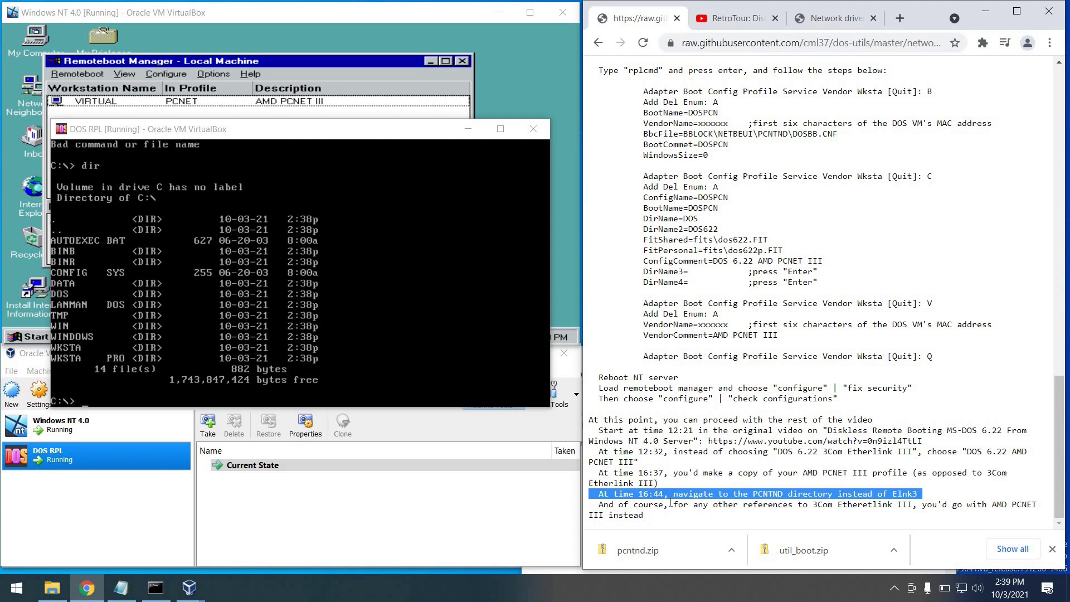
pyautogui.tripleClick(671, 504)
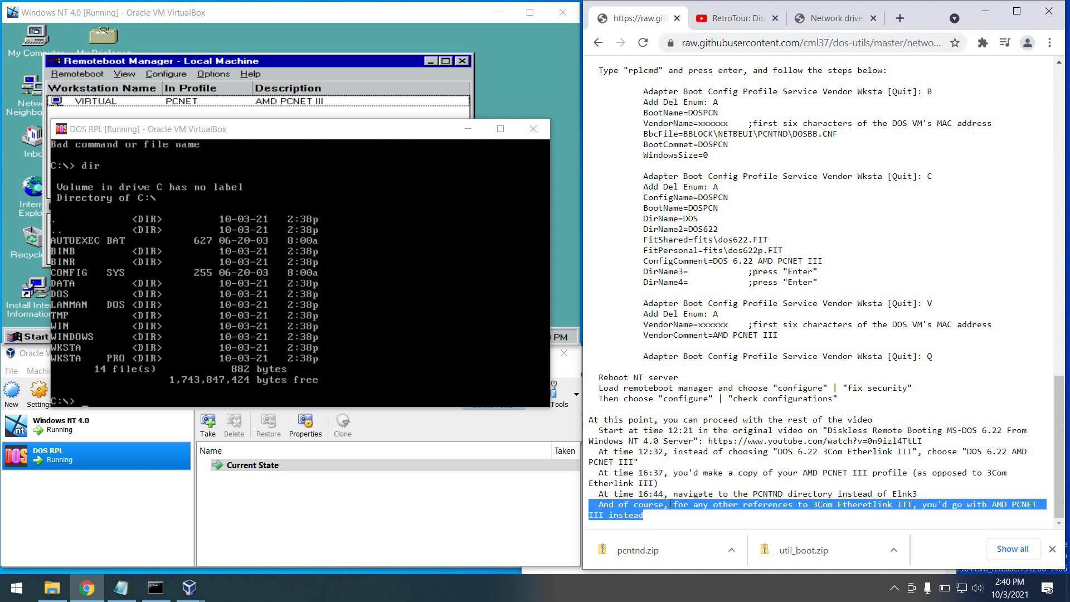
pyautogui.click(671, 505)
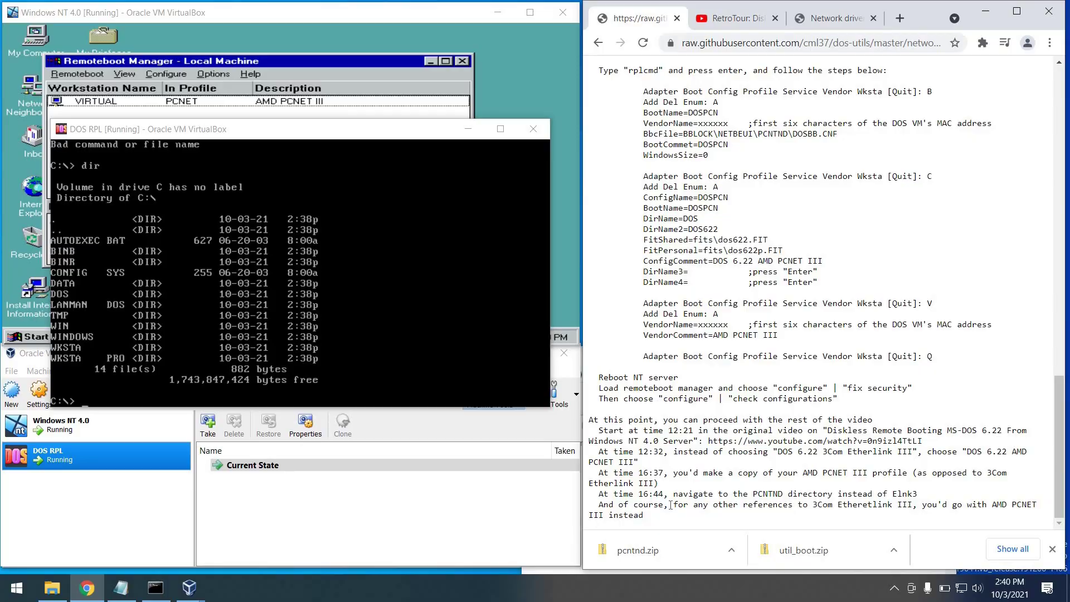